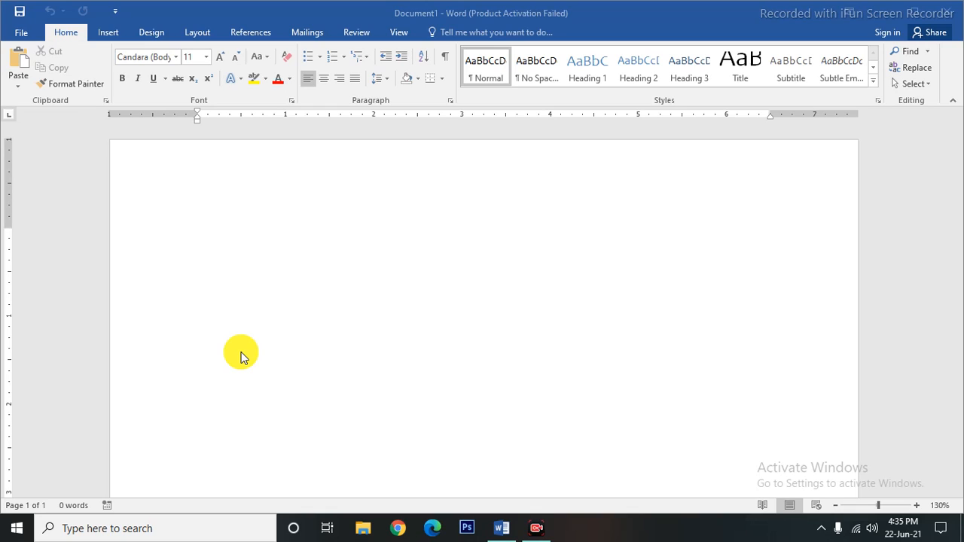
Switch to the Review tab and start typing =rand() on the first line.
left_click(357, 33)
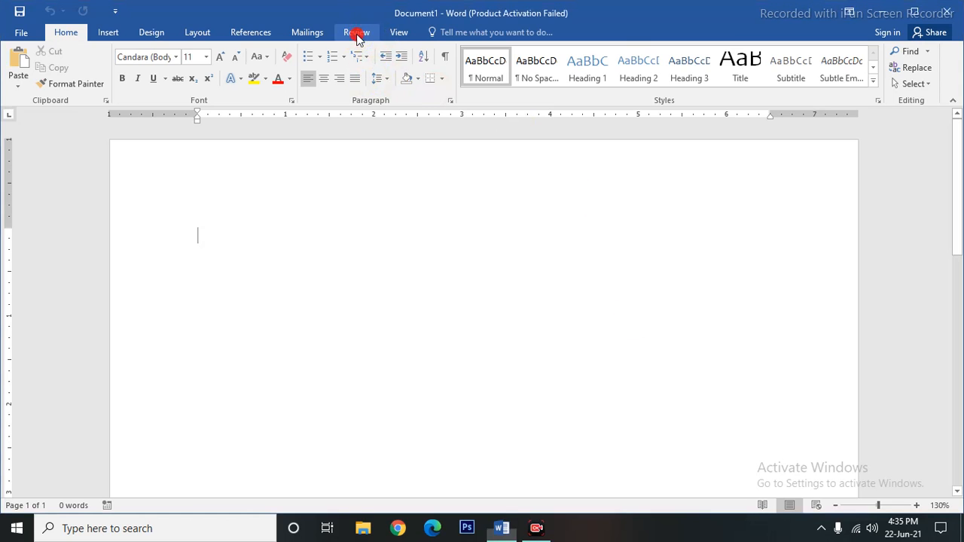
left_click(357, 34)
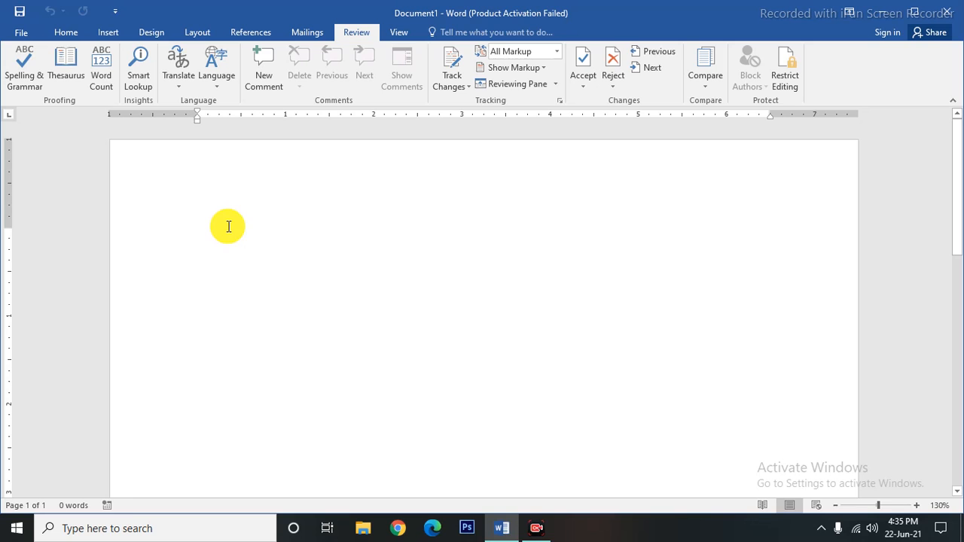
type("=rand(")
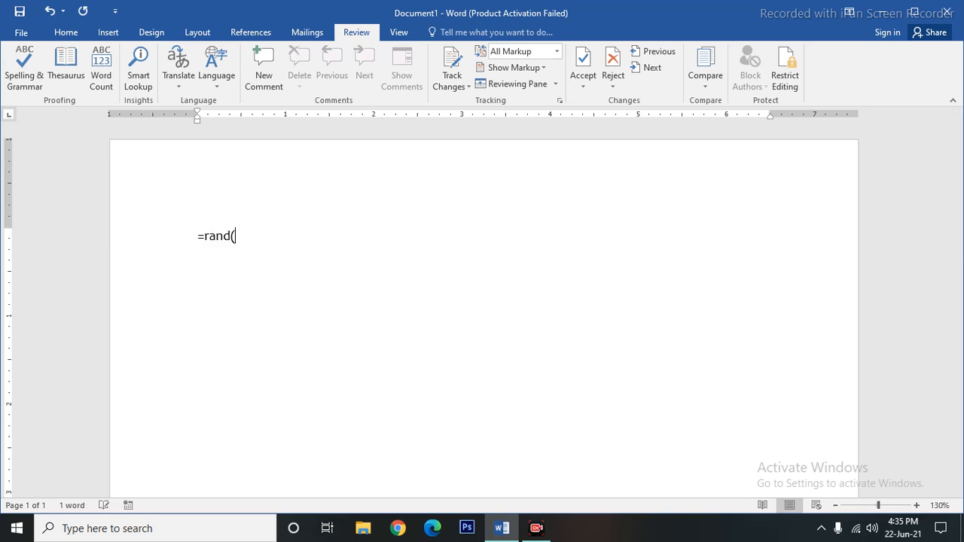
type(")")
Generate the sample paragraphs, then misspell them as 'profesionally', 'gaphics' and 'clik'.
key("Return")
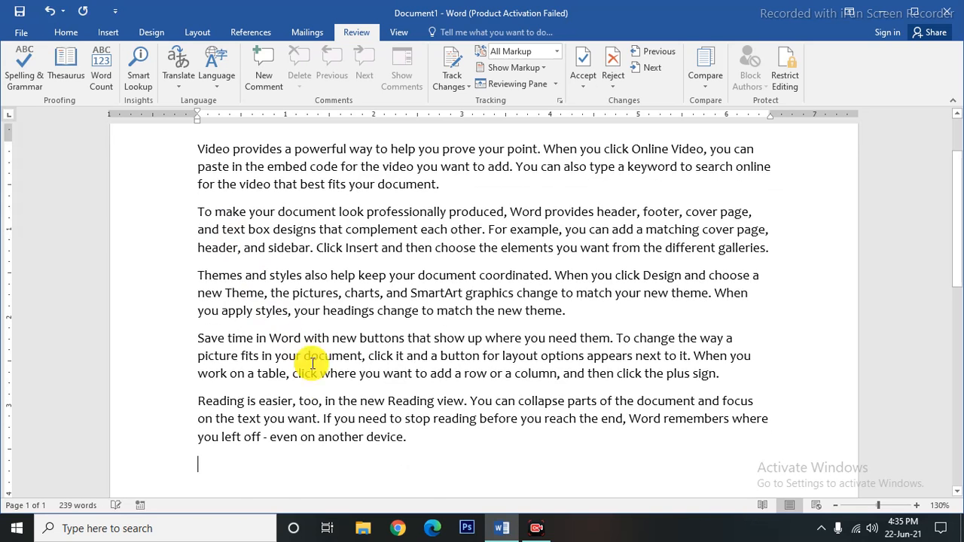
scroll(324, 384, "up", 1)
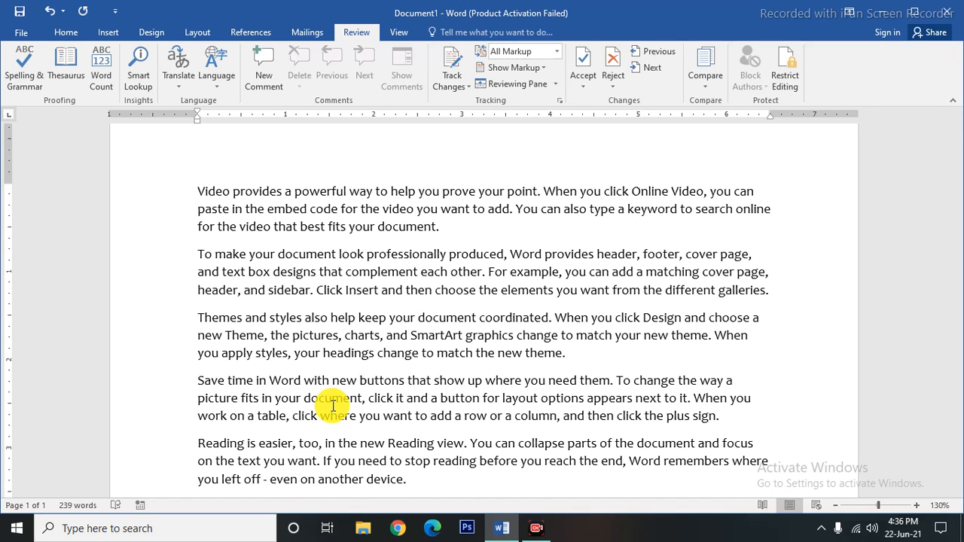
left_click(409, 254)
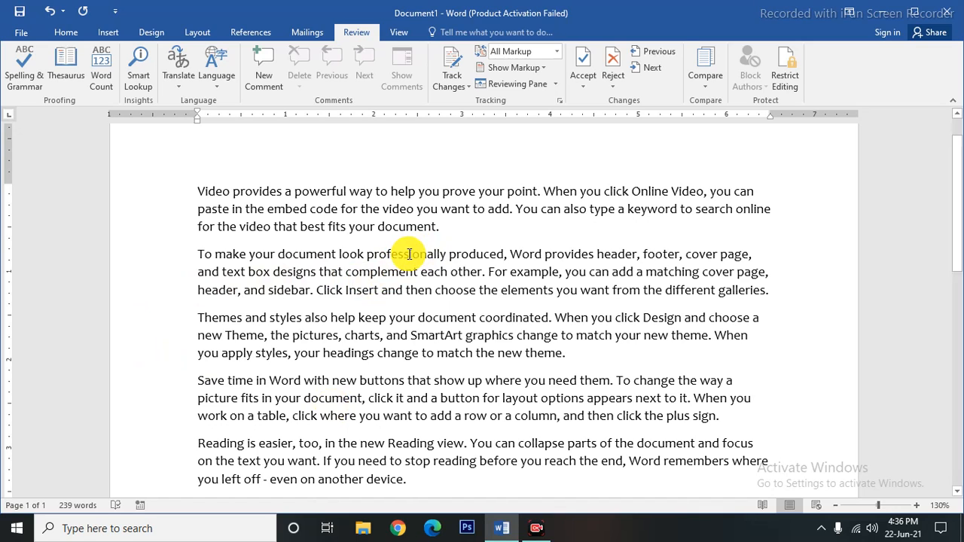
key("BackSpace")
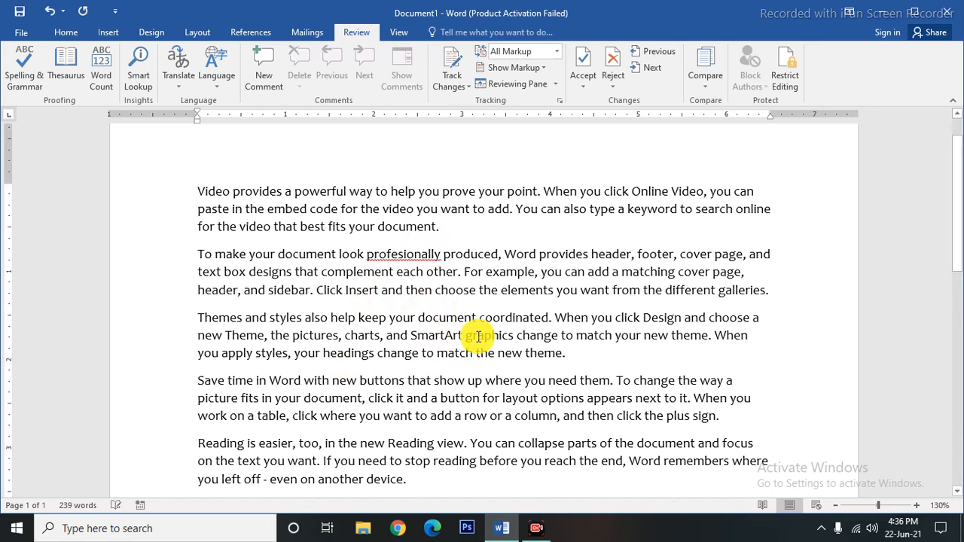
left_click(479, 336)
key("BackSpace")
scroll(402, 362, "down", 1)
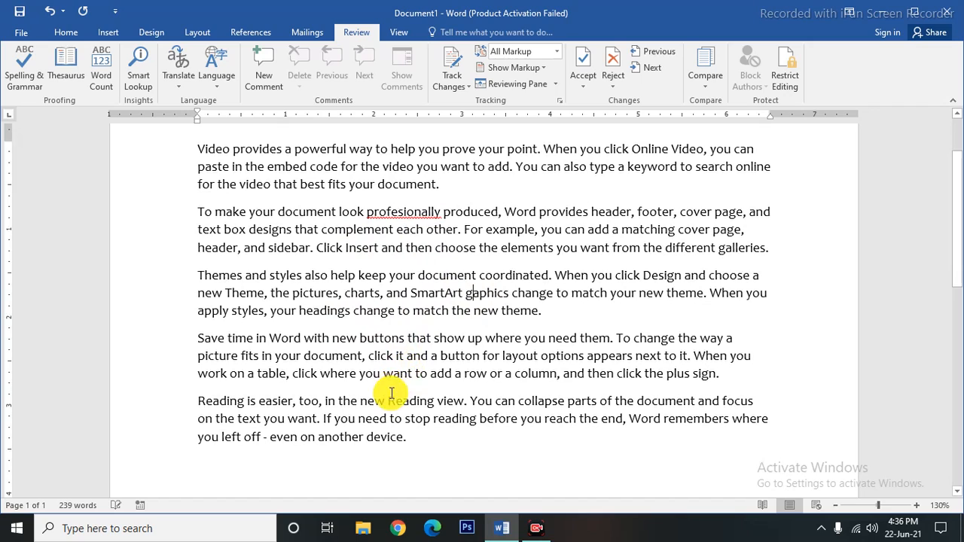
left_click(382, 355)
key("BackSpace")
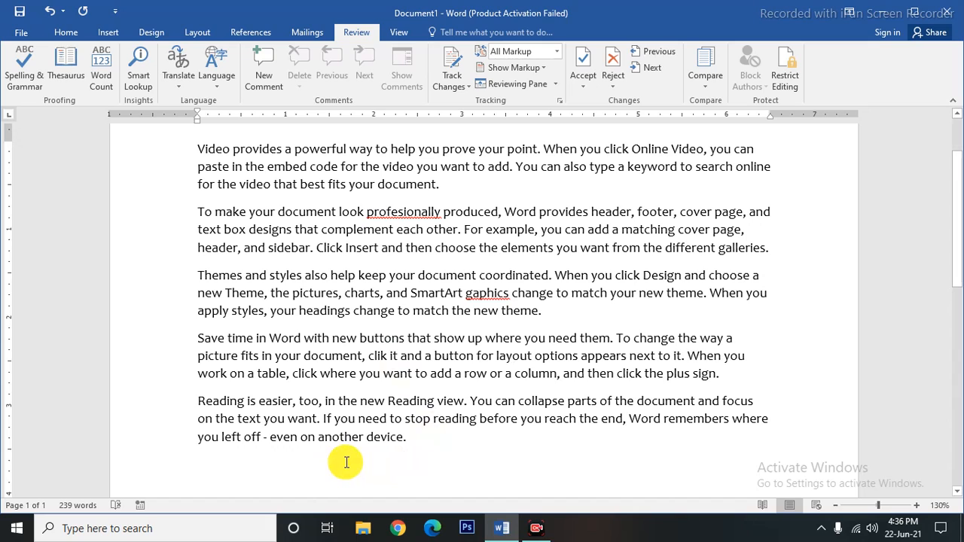
left_click(369, 461)
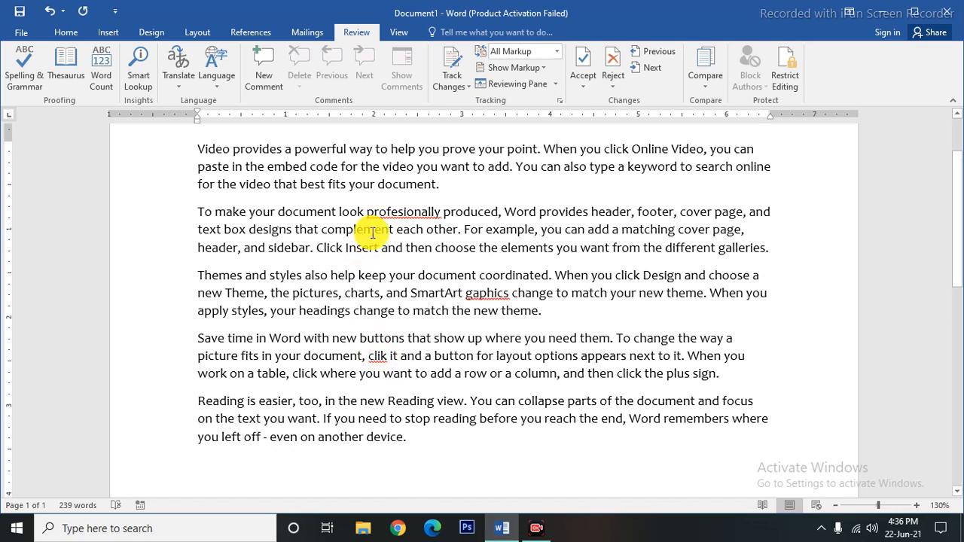
Use Spelling & Grammar Change All to restore professionally, graphics and click.
right_click(402, 218)
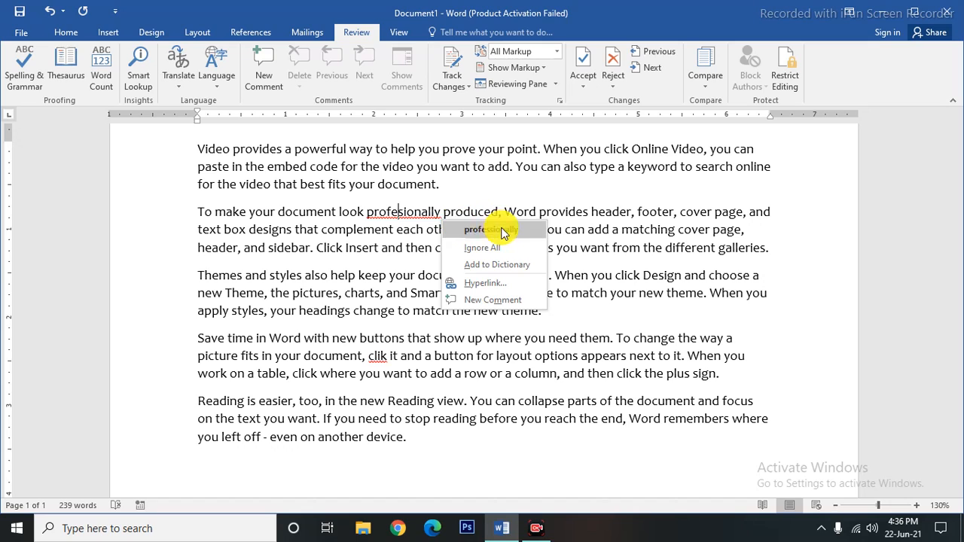
left_click(442, 376)
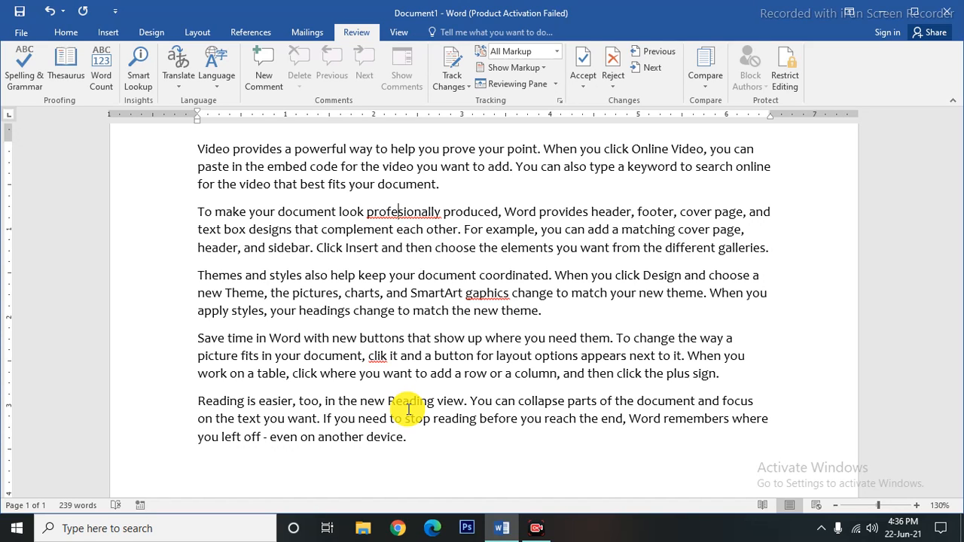
scroll(409, 409, "up", 1)
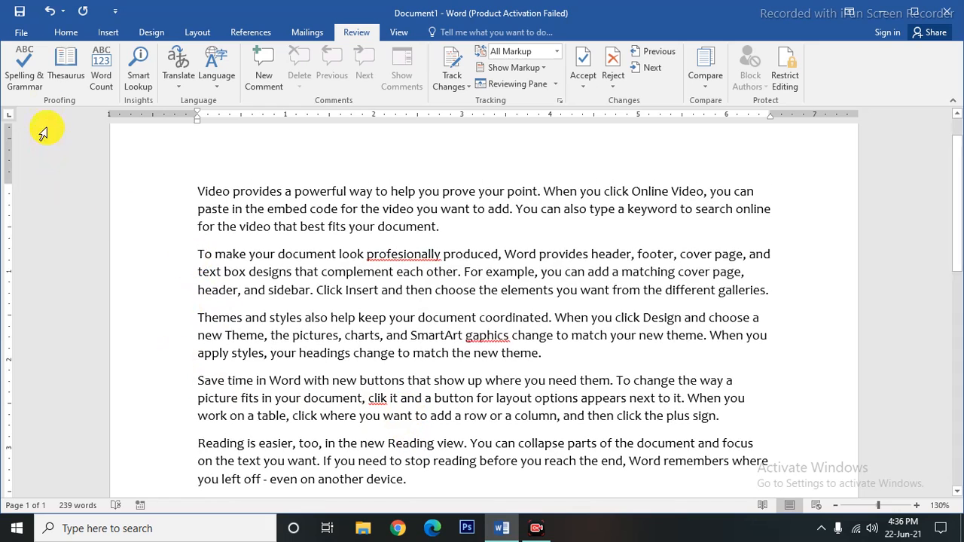
left_click(24, 80)
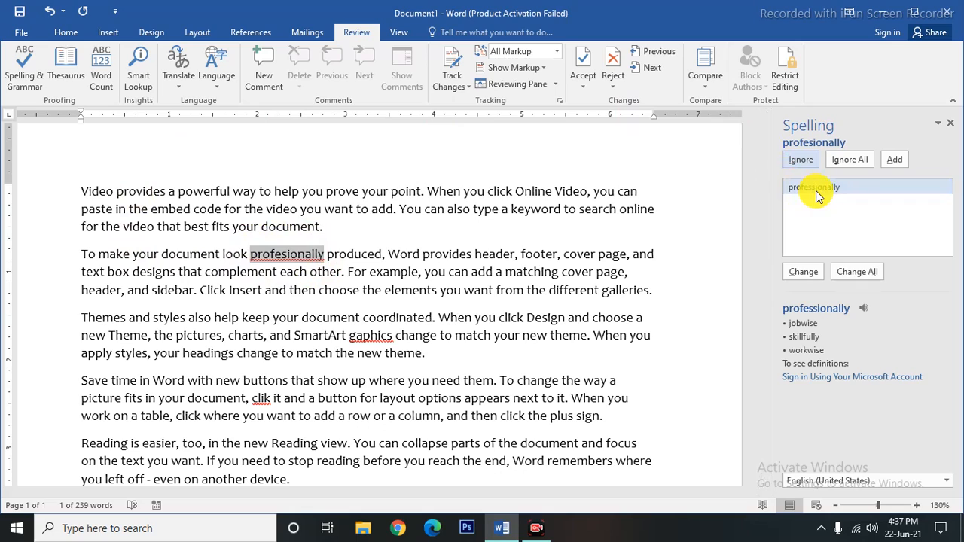
left_click(859, 272)
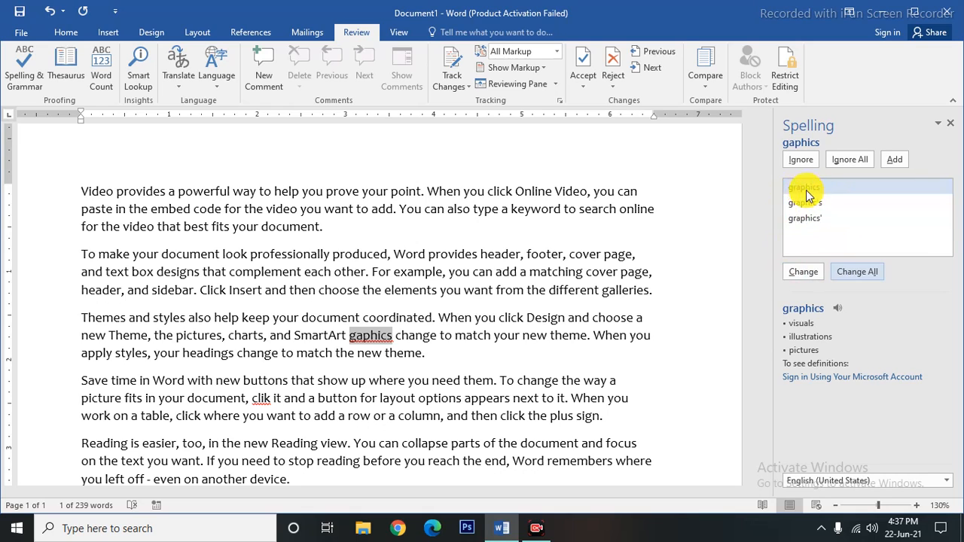
left_click(853, 274)
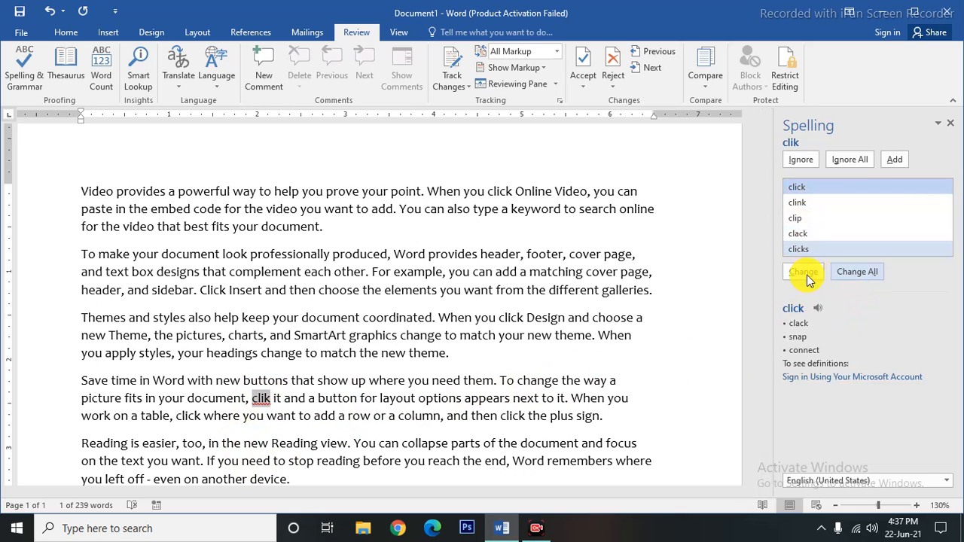
left_click(859, 271)
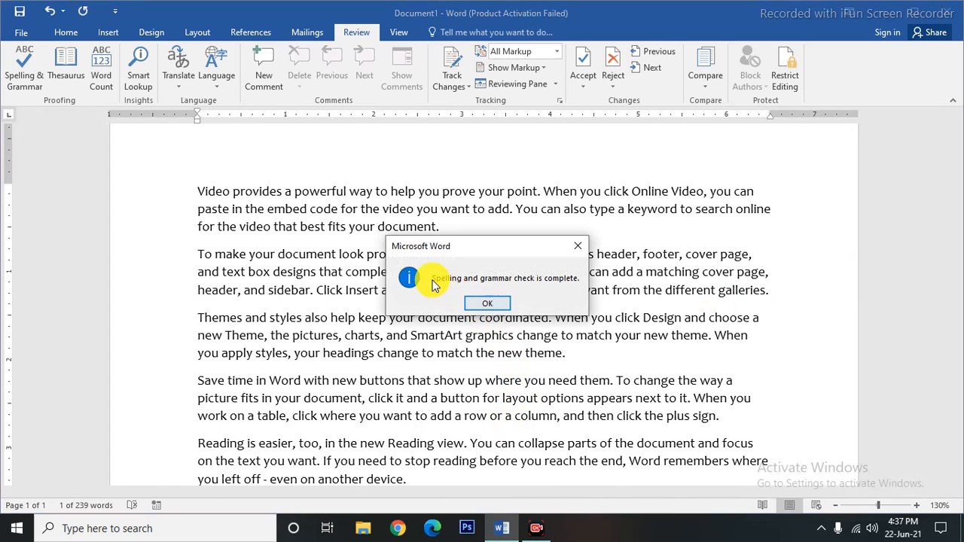
left_click(487, 304)
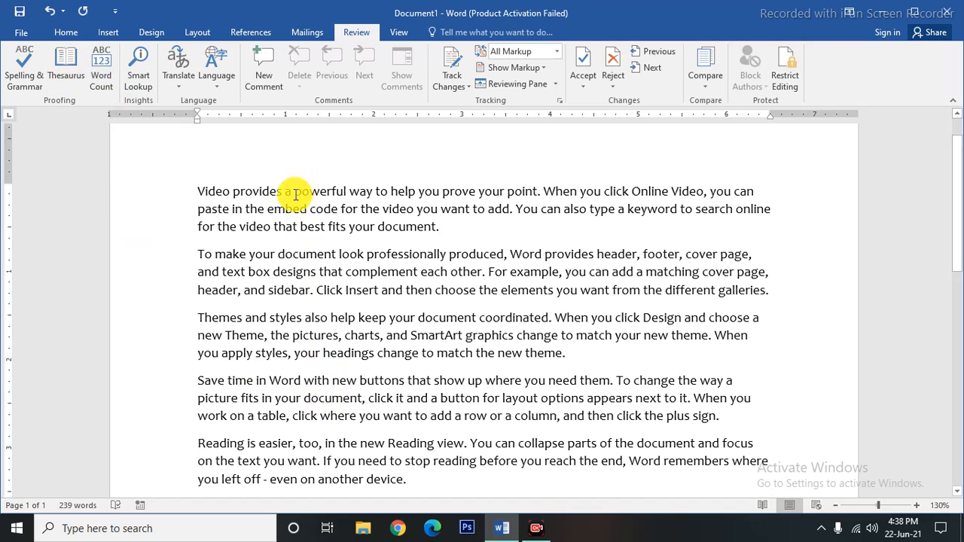
left_click_drag(295, 192, 349, 196)
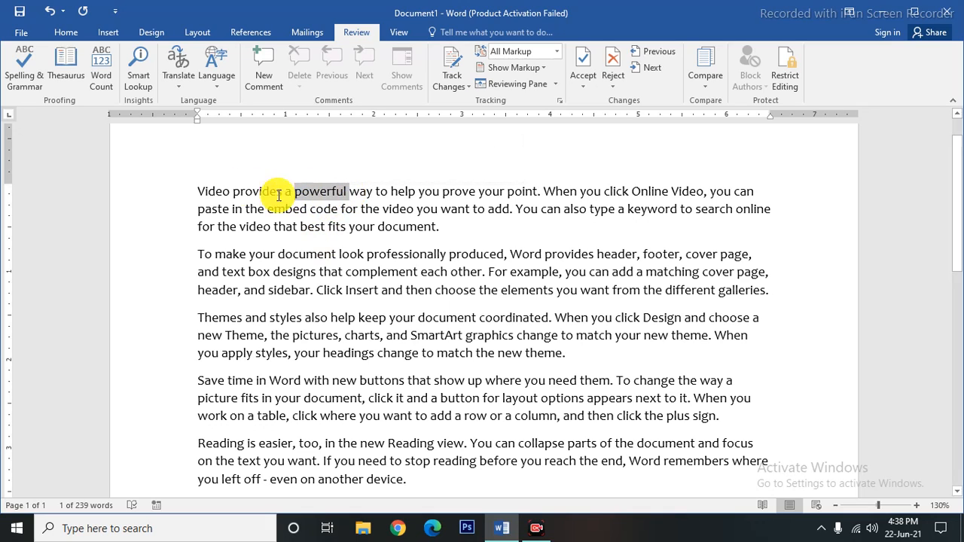
left_click(65, 75)
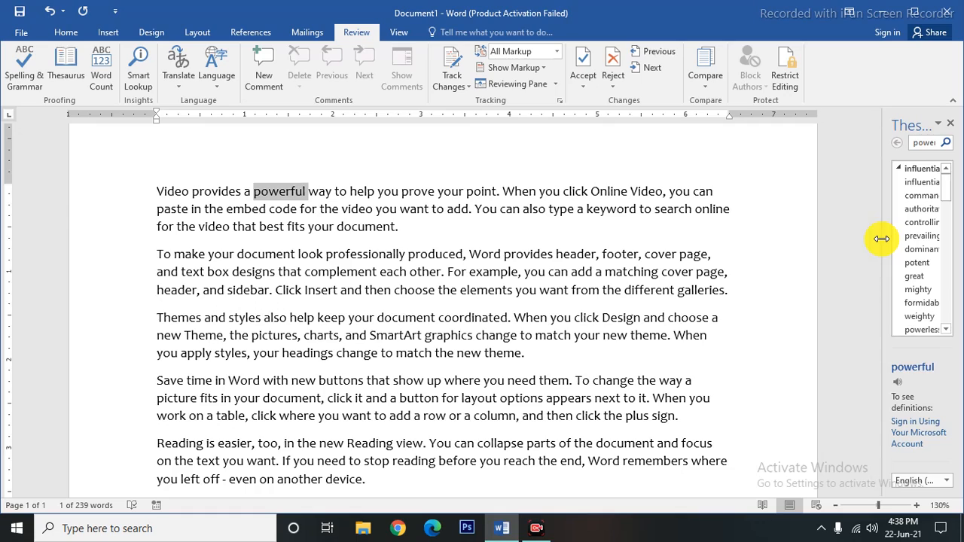
left_click_drag(879, 235, 708, 261)
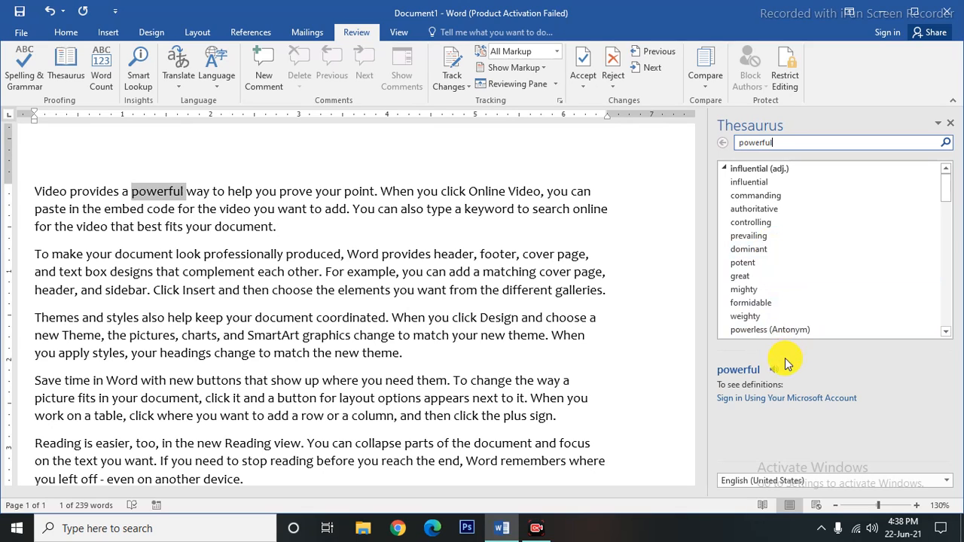
left_click(950, 125)
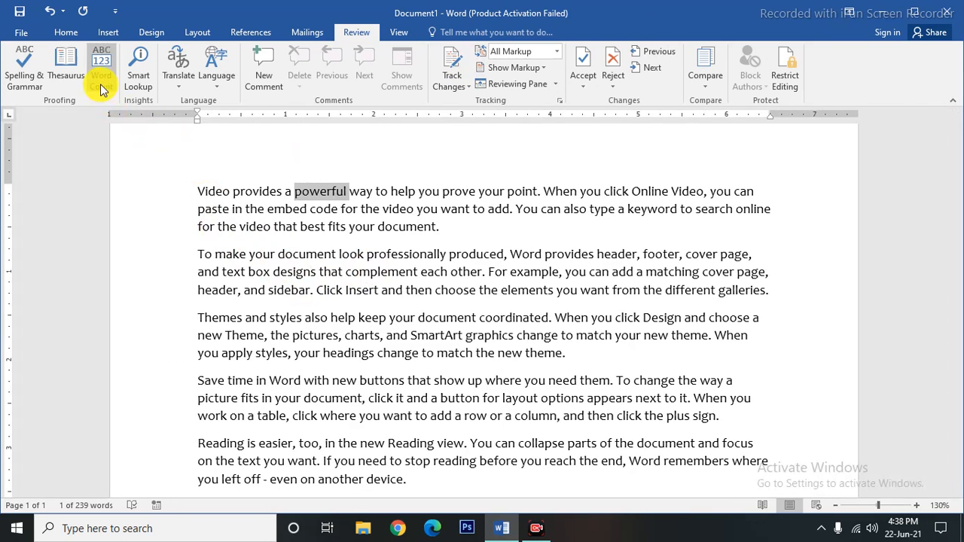
left_click(170, 229)
left_click(173, 270)
left_click(189, 170)
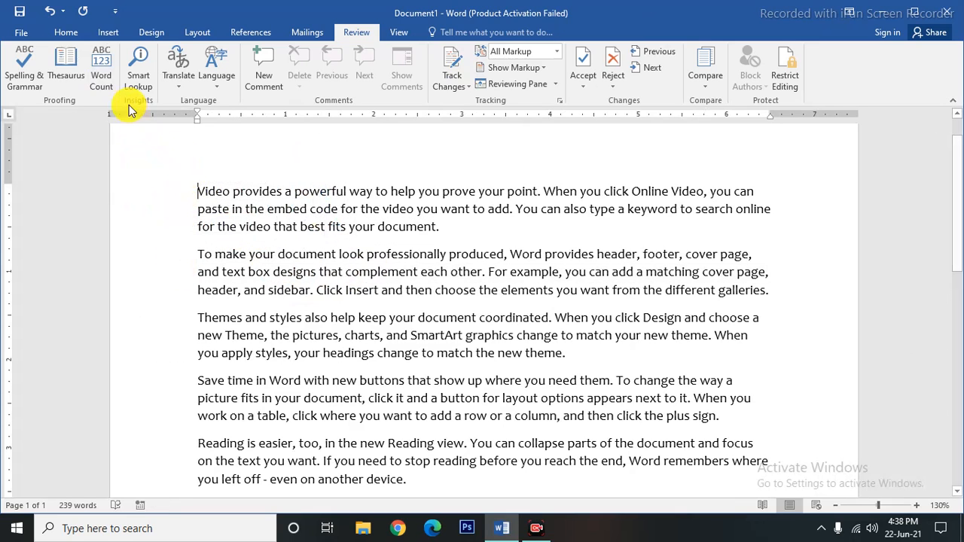
left_click(102, 79)
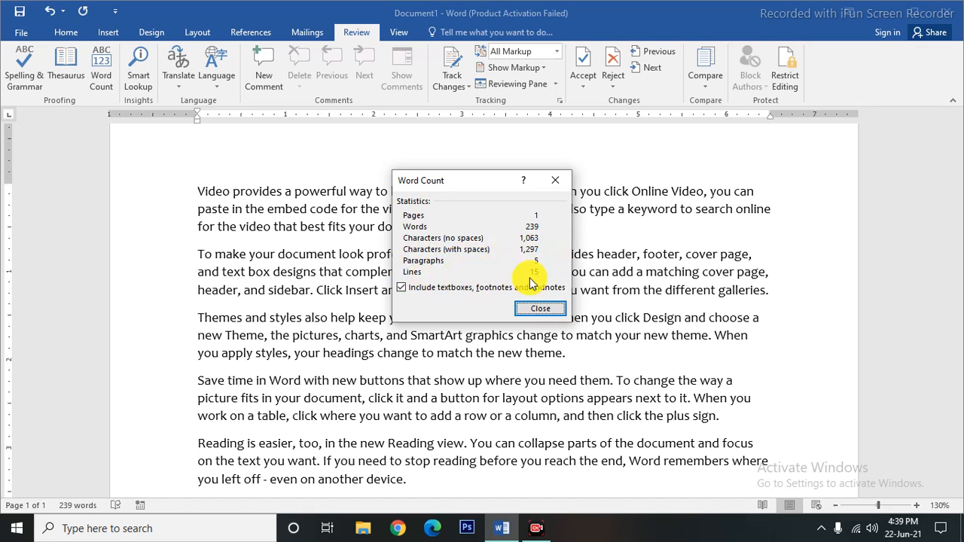
left_click(548, 313)
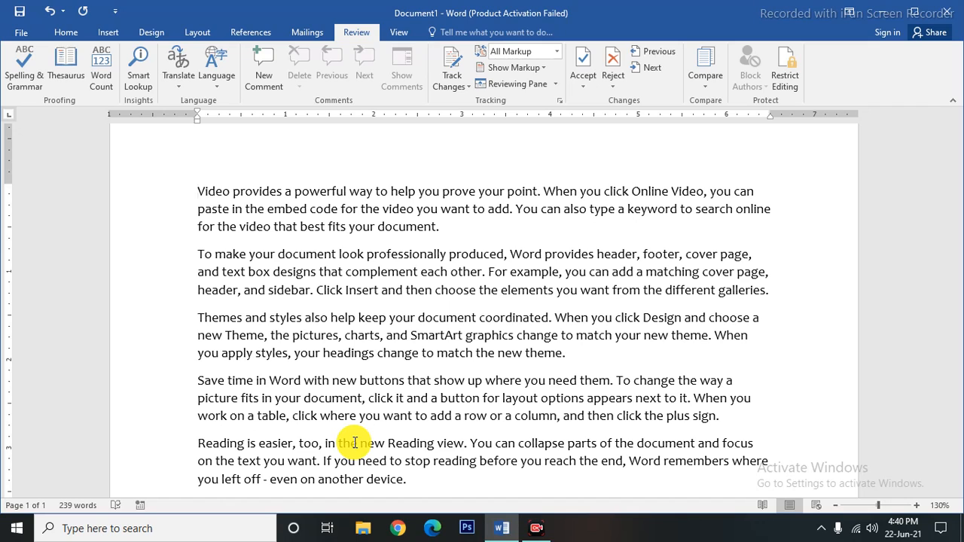
left_click(185, 84)
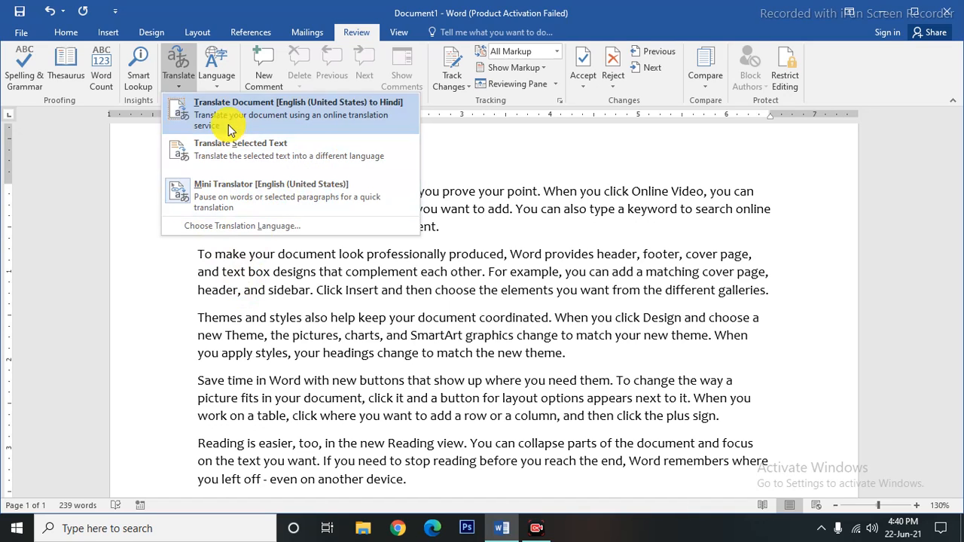
Translate the whole document from English into Hindi, confirming the online translation prompt.
left_click(290, 123)
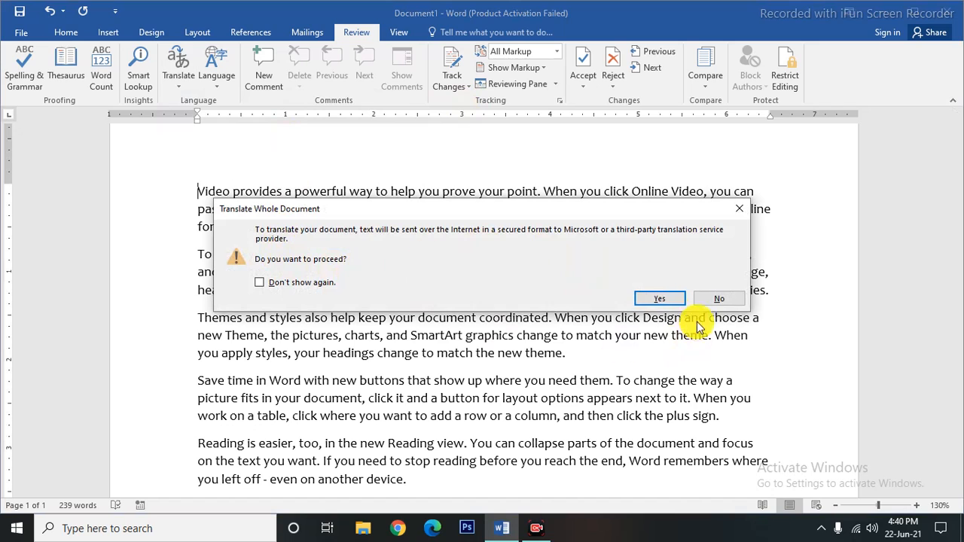
left_click(654, 300)
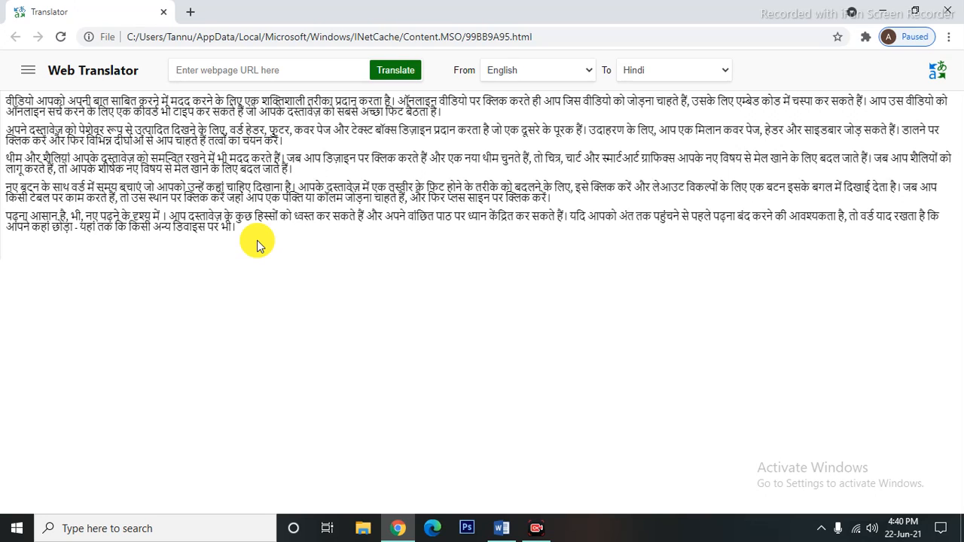
Close the Hindi translation page, return to Word, and reopen the Translate options.
left_click(946, 10)
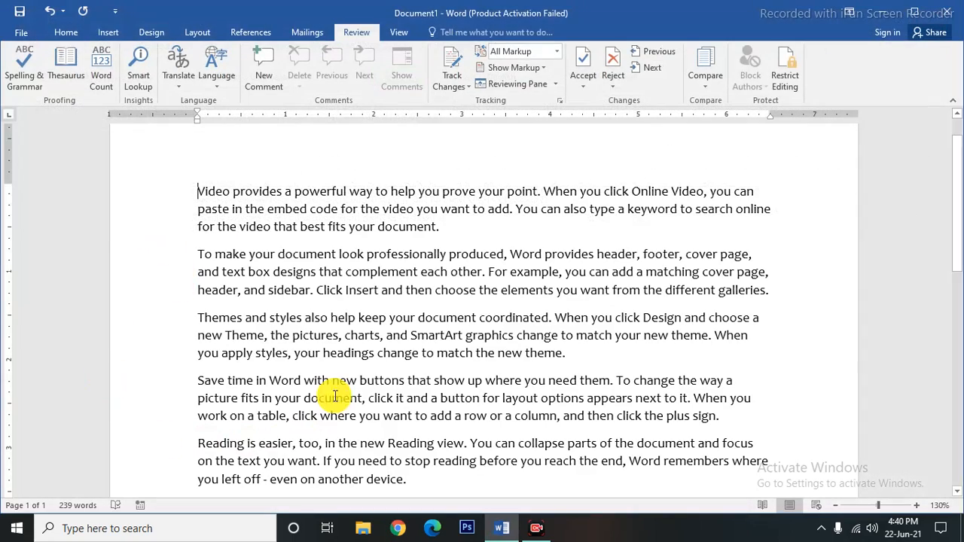
left_click(179, 83)
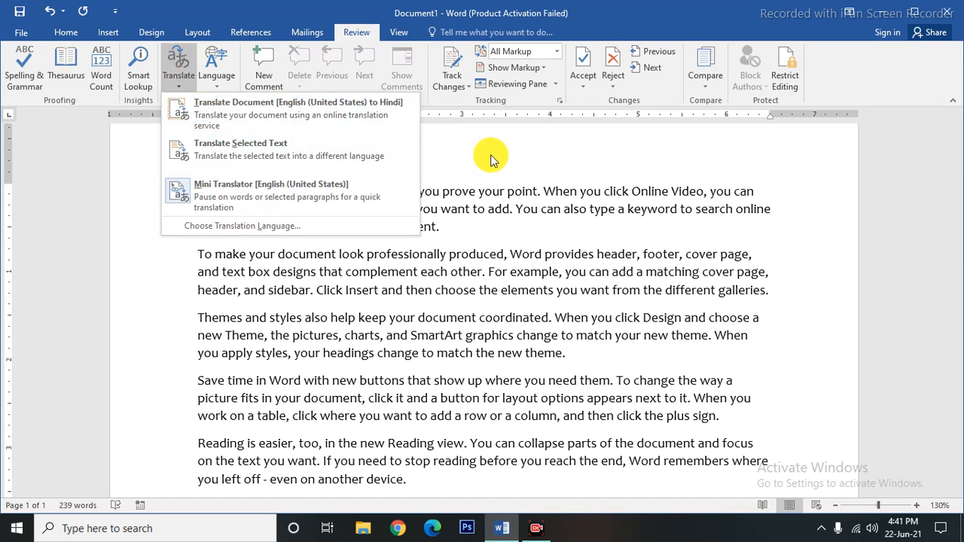
left_click(211, 151)
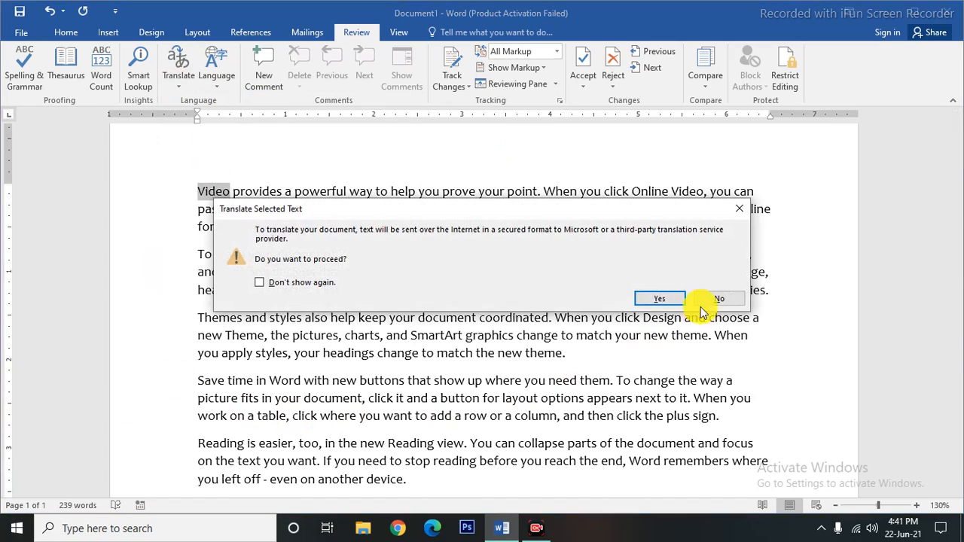
left_click(664, 300)
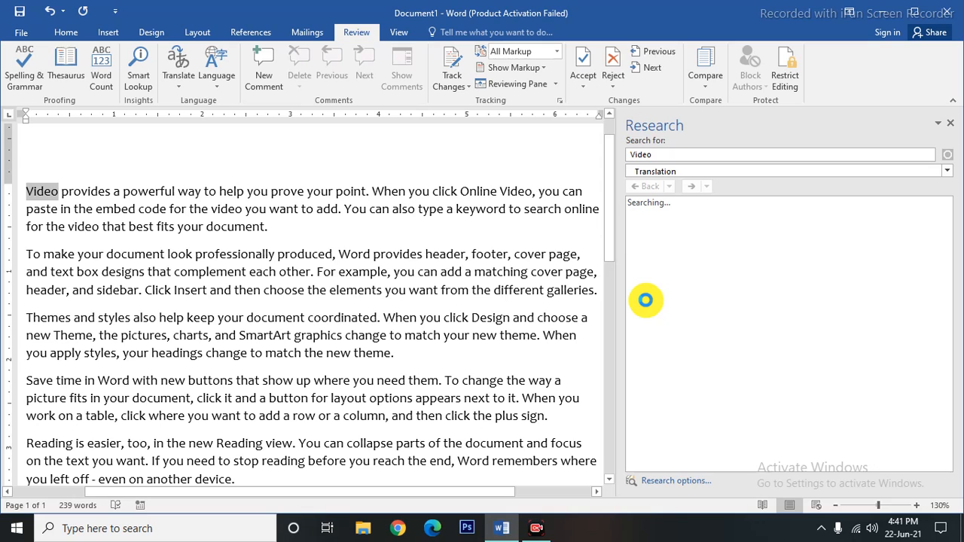
left_click(651, 154)
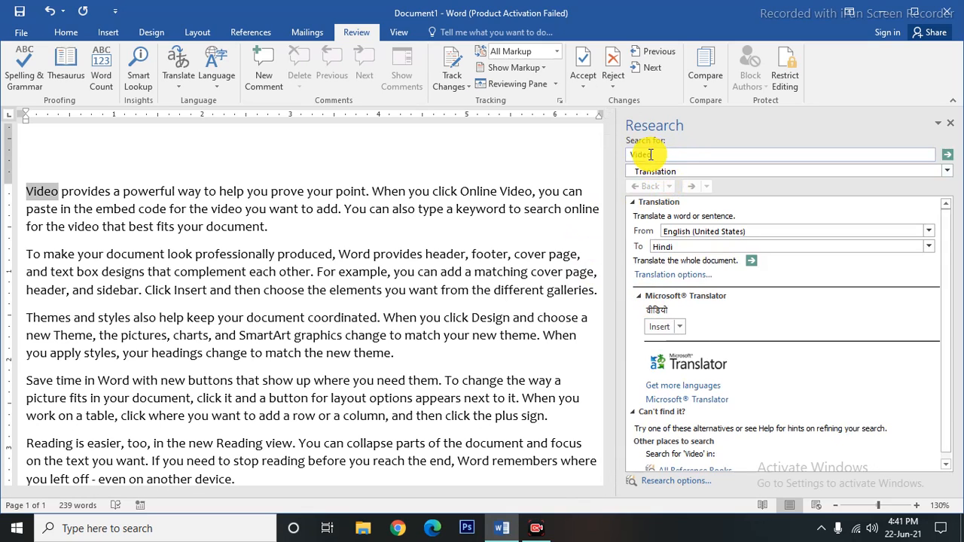
left_click_drag(666, 156, 624, 159)
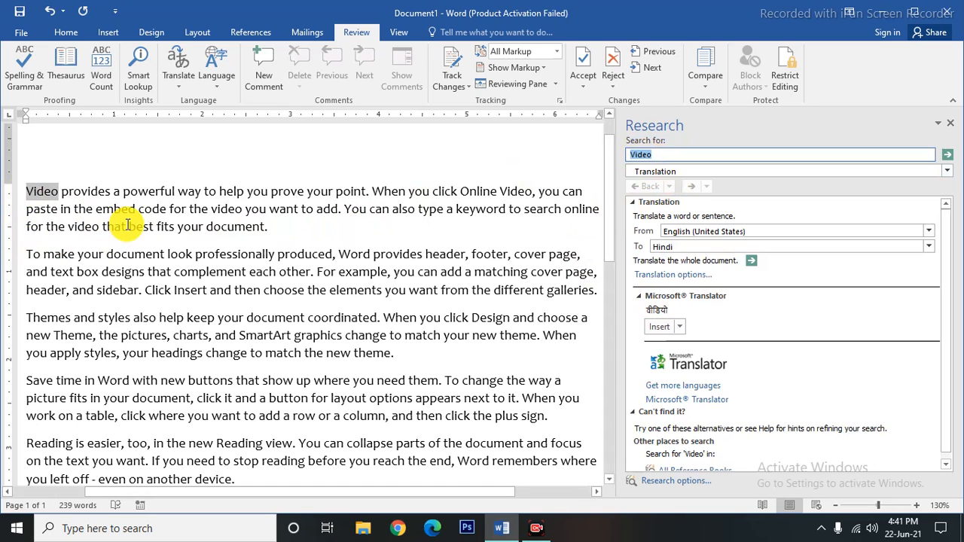
left_click_drag(28, 192, 287, 223)
key("ctrl+c")
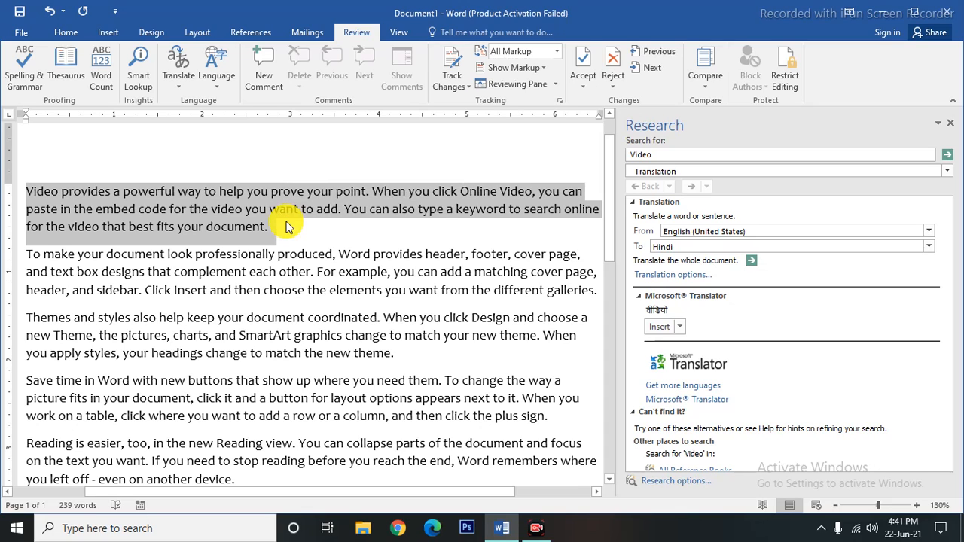
left_click(667, 154)
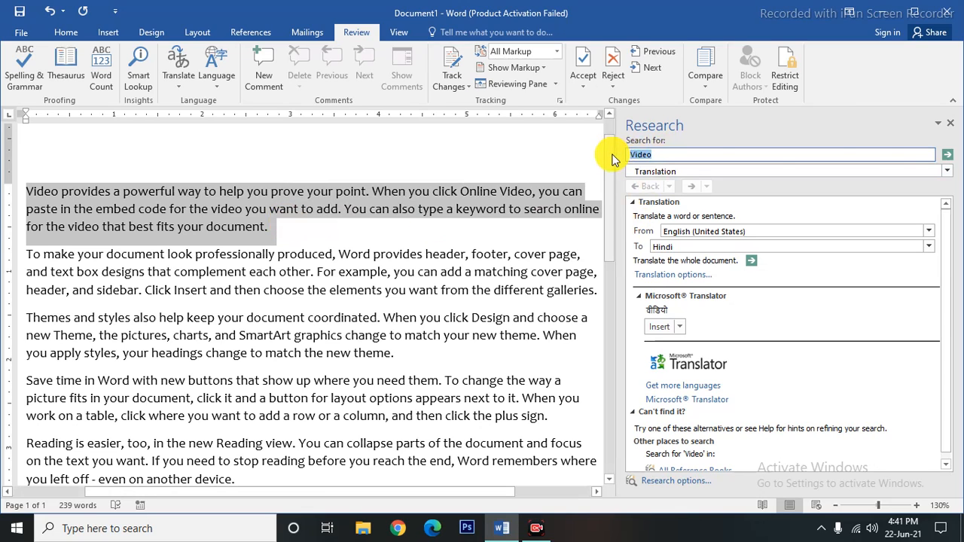
key("ctrl+v")
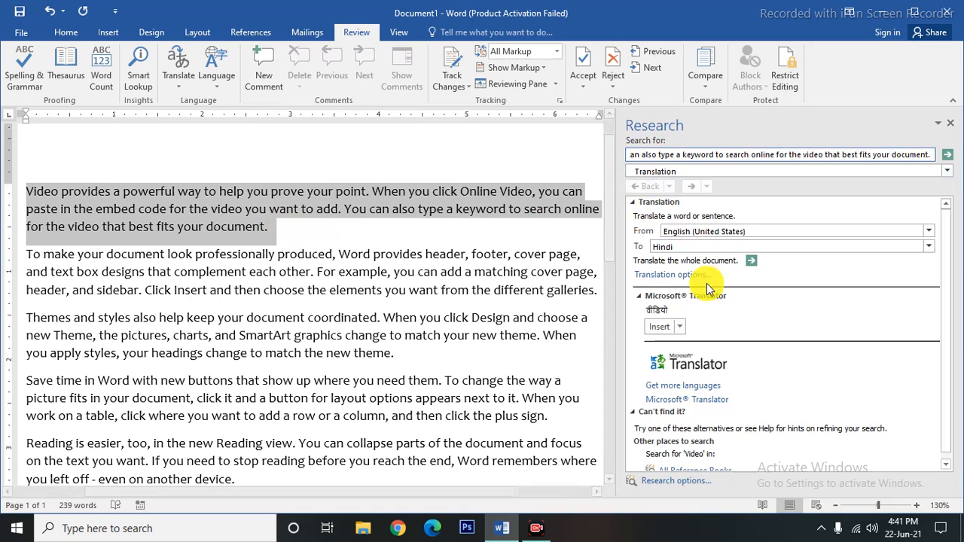
left_click(928, 248)
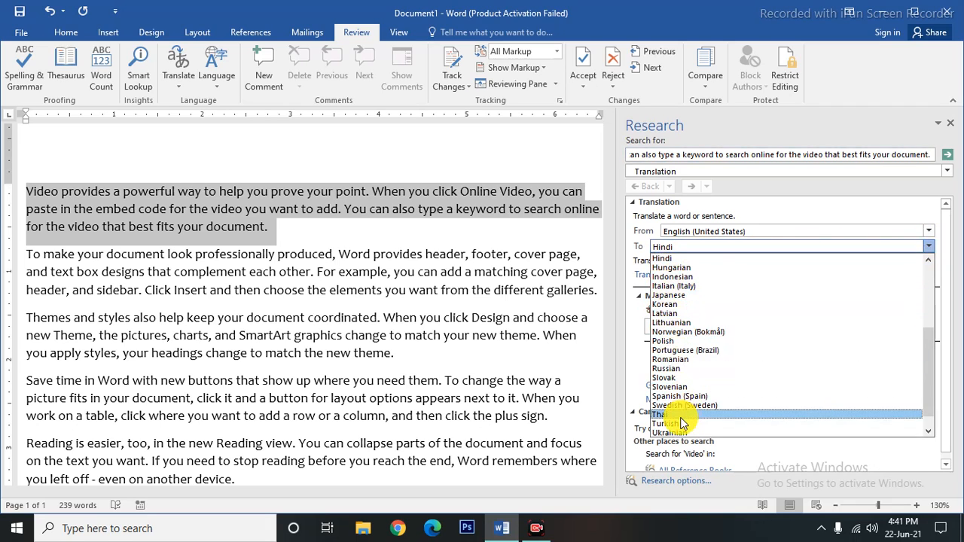
scroll(693, 413, "down", 1)
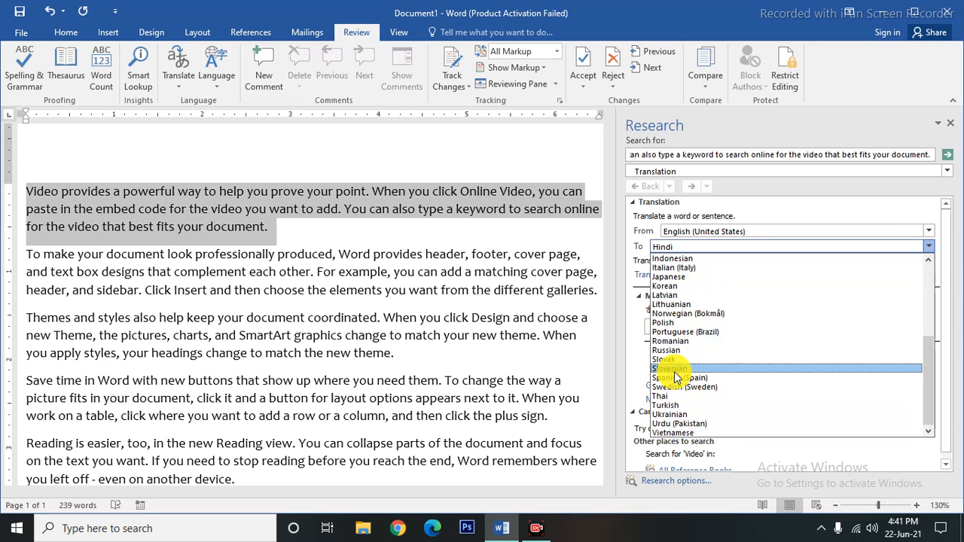
scroll(670, 334, "up", 5)
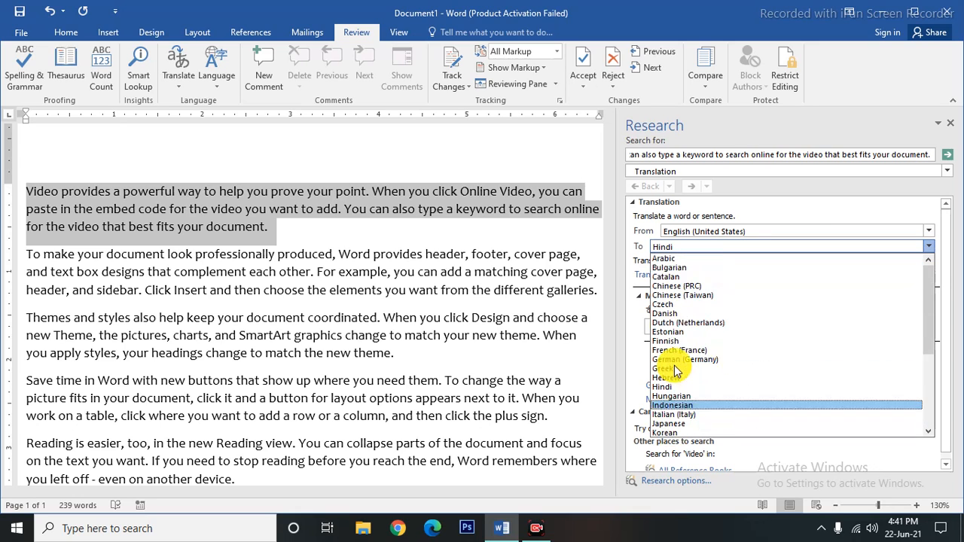
left_click(665, 260)
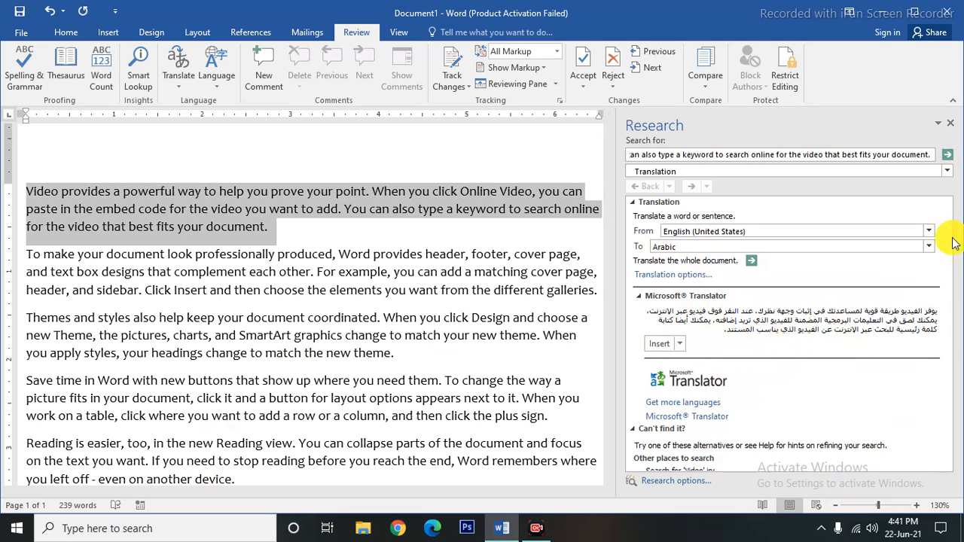
left_click(929, 246)
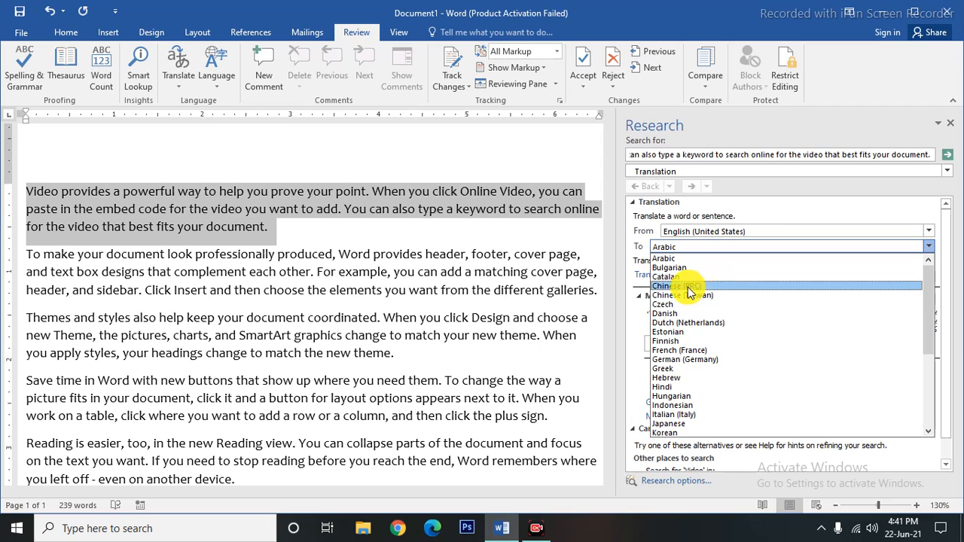
left_click(670, 387)
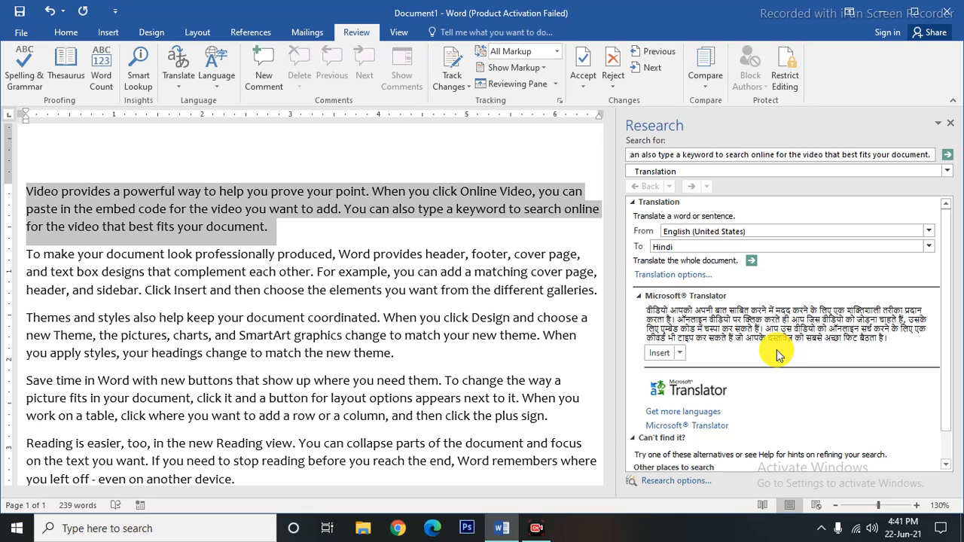
left_click(951, 123)
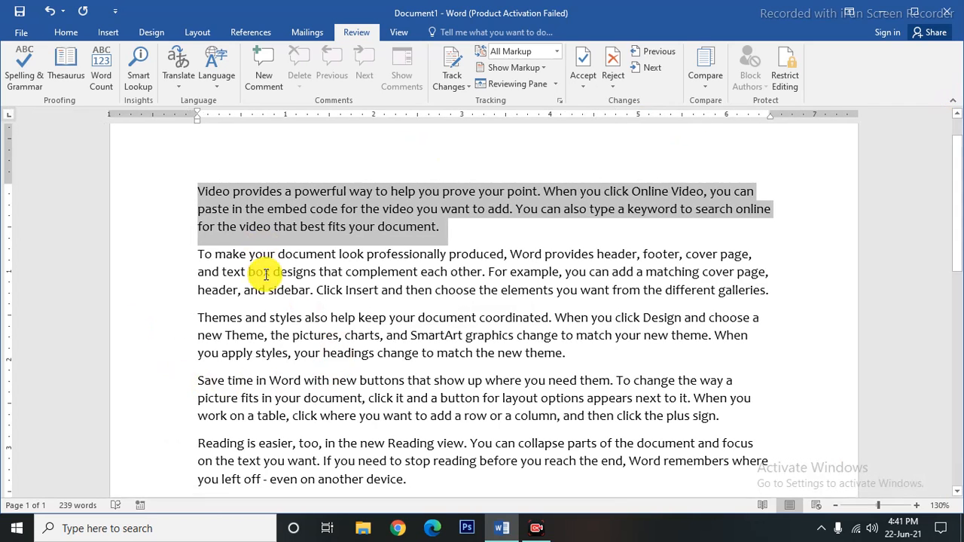
left_click(189, 226)
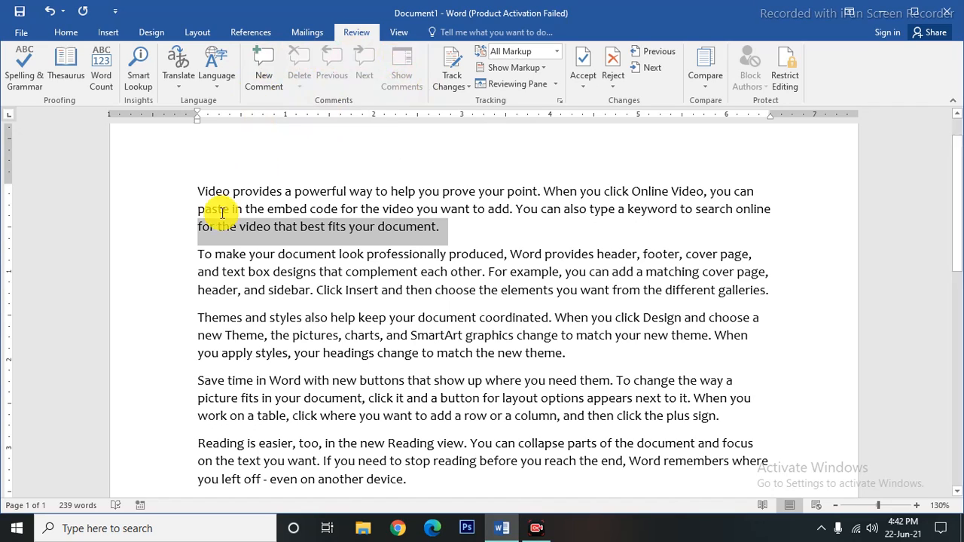
left_click_drag(199, 191, 233, 191)
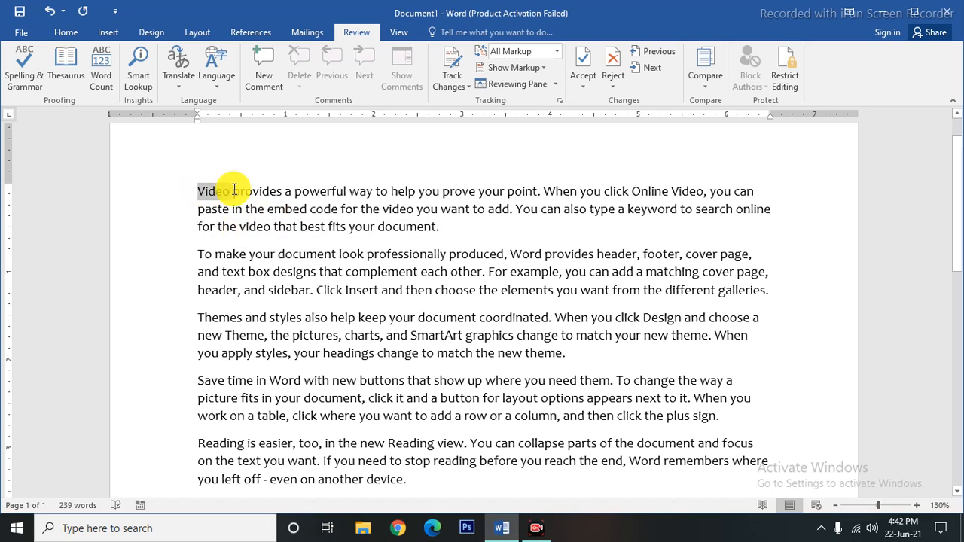
Add the comment 'sd' to the word Video in the first paragraph.
left_click(264, 76)
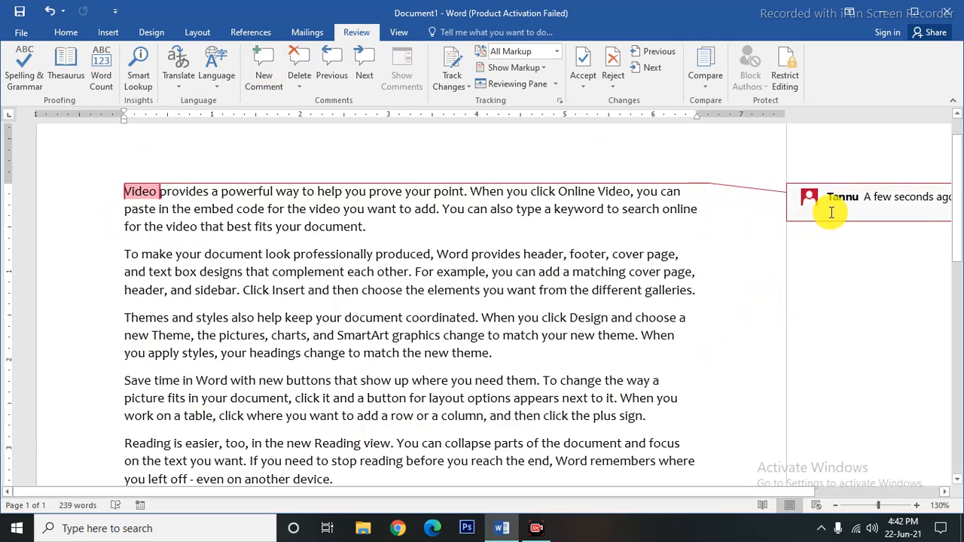
type("sd")
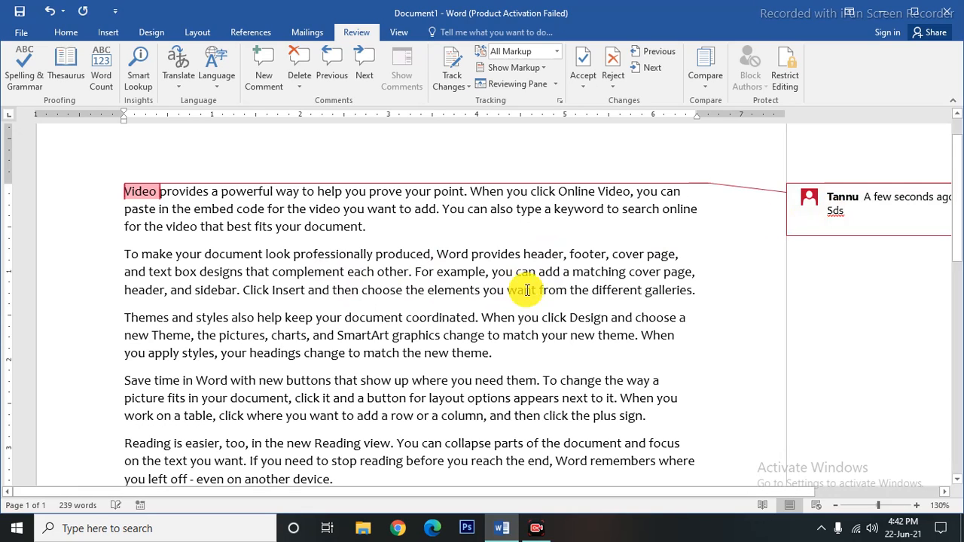
left_click(233, 290)
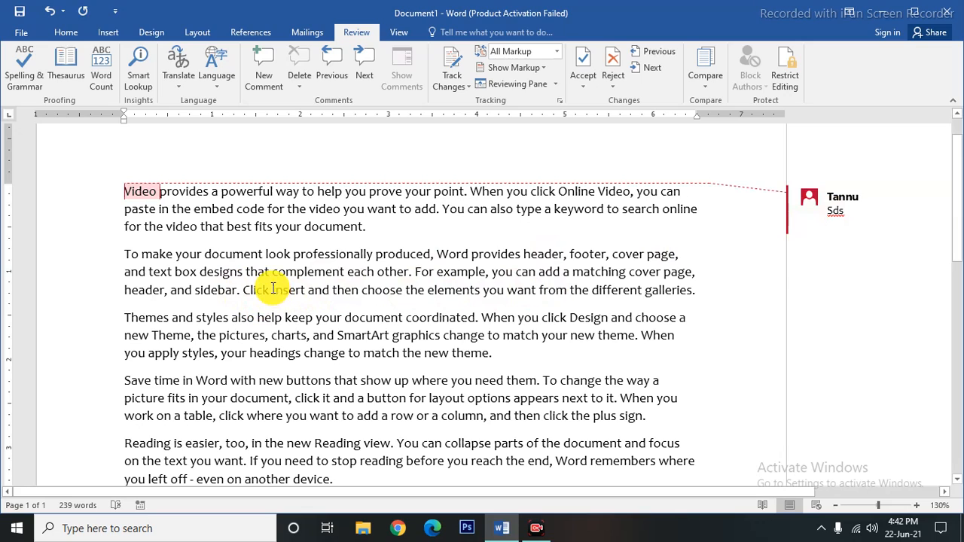
Add the comment 'Fgfghk,' to the word Insert in the second paragraph.
double_click(289, 290)
left_click(263, 75)
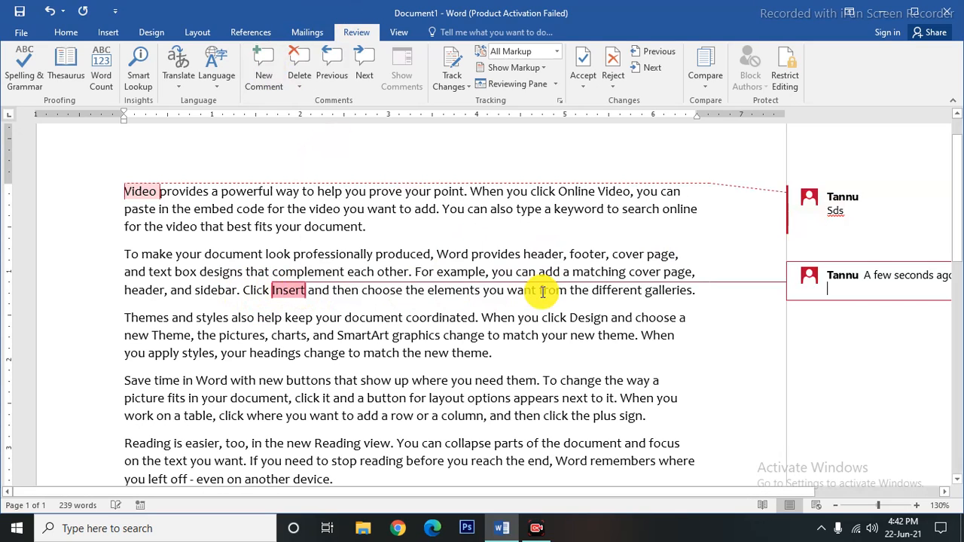
type("Fgfghk,")
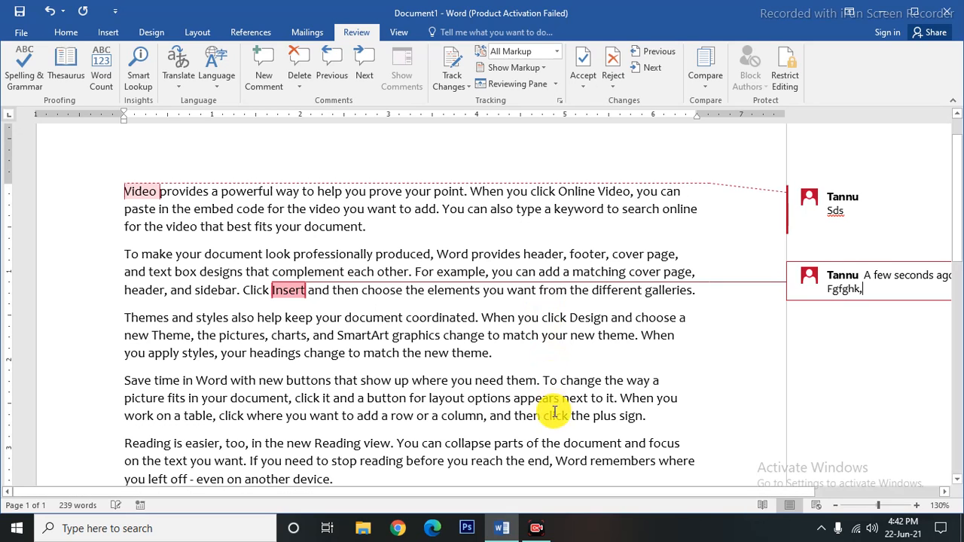
left_click(513, 462)
scroll(309, 421, "up", 1)
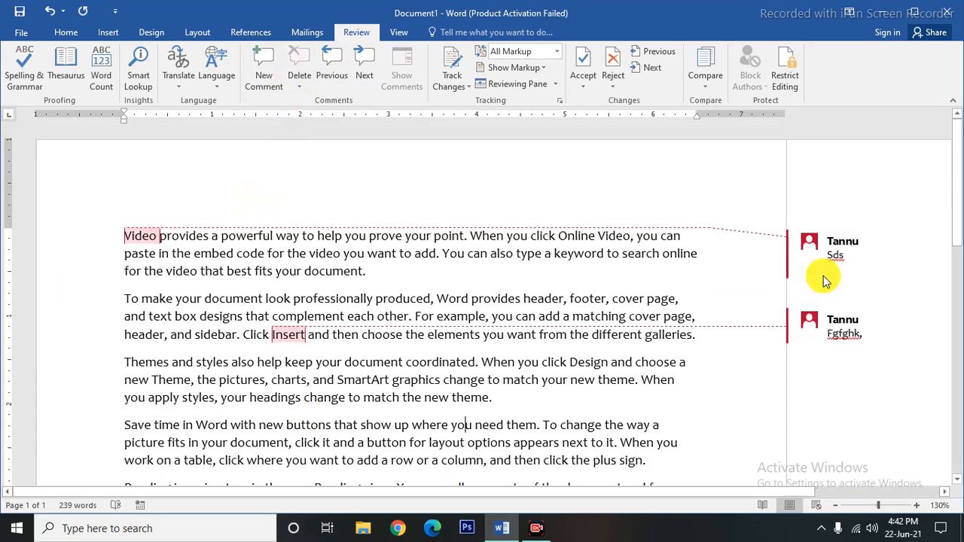
left_click(838, 251)
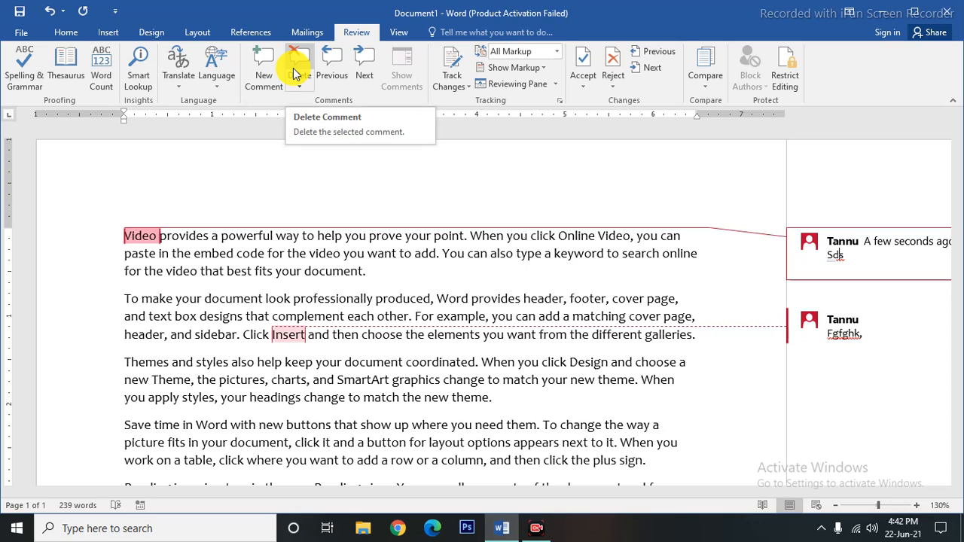
left_click(717, 380)
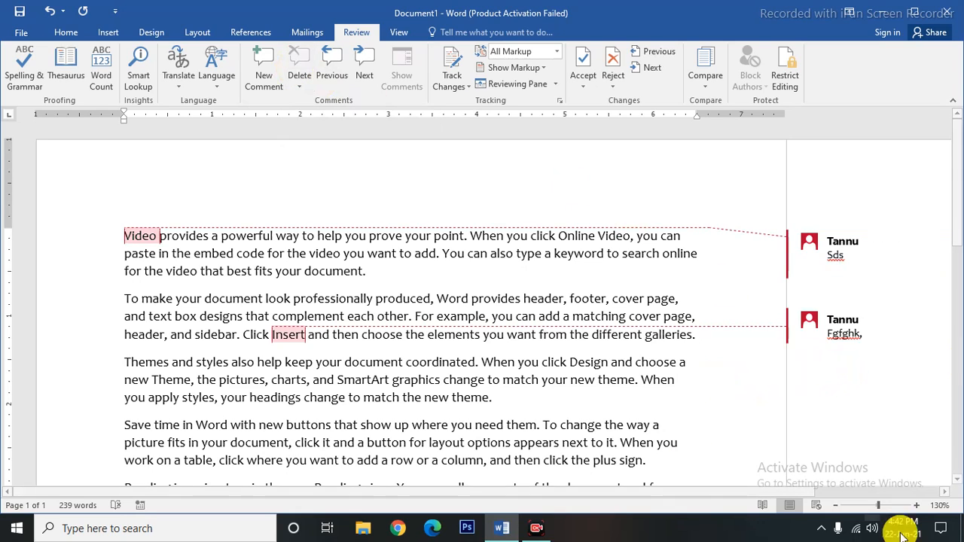
Move to the Video comment and select text in the first and third paragraphs.
left_click(334, 75)
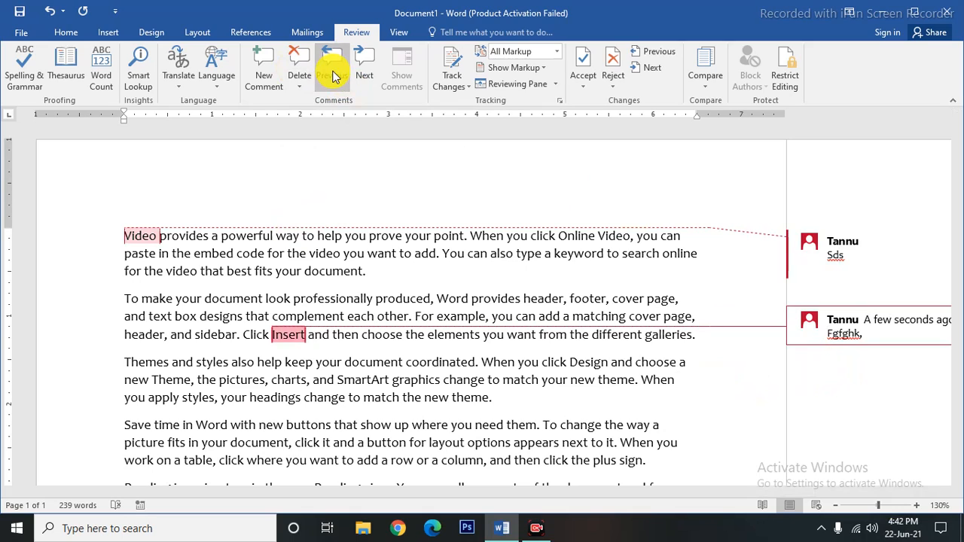
left_click(364, 68)
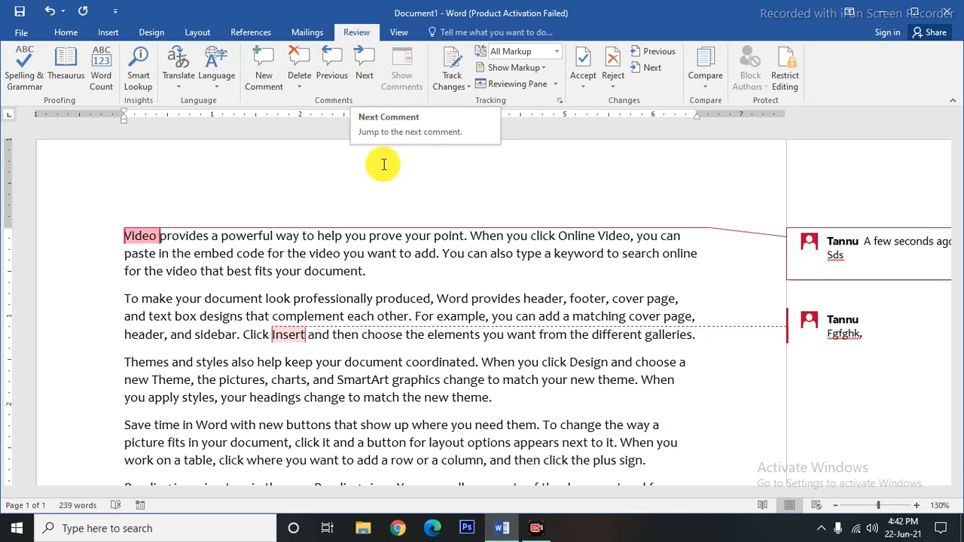
left_click(426, 273)
left_click(141, 299)
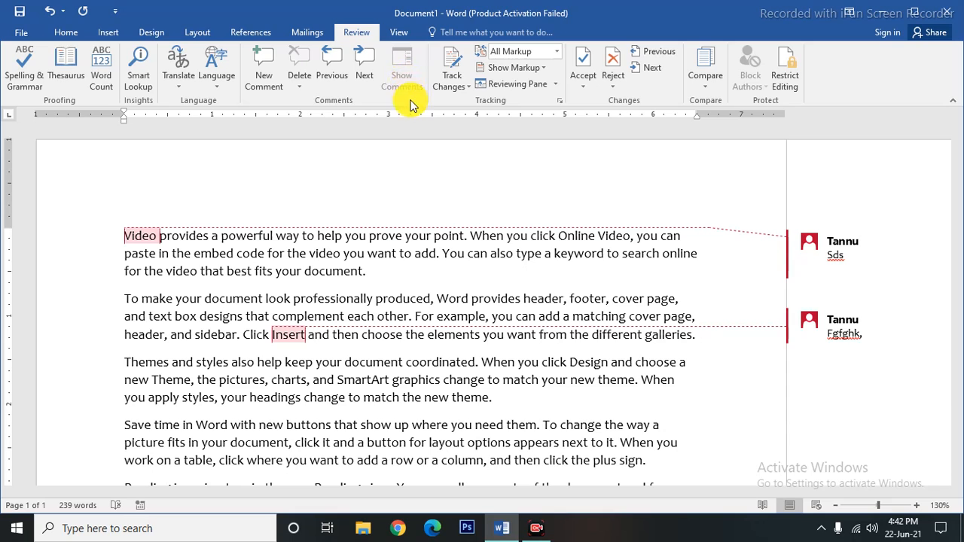
triple_click(301, 260)
left_click(377, 195)
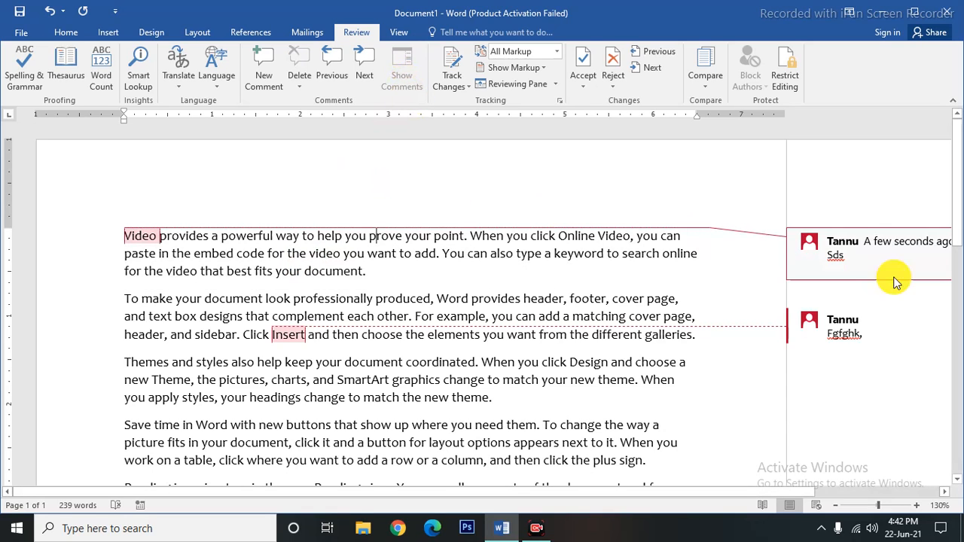
left_click(534, 208)
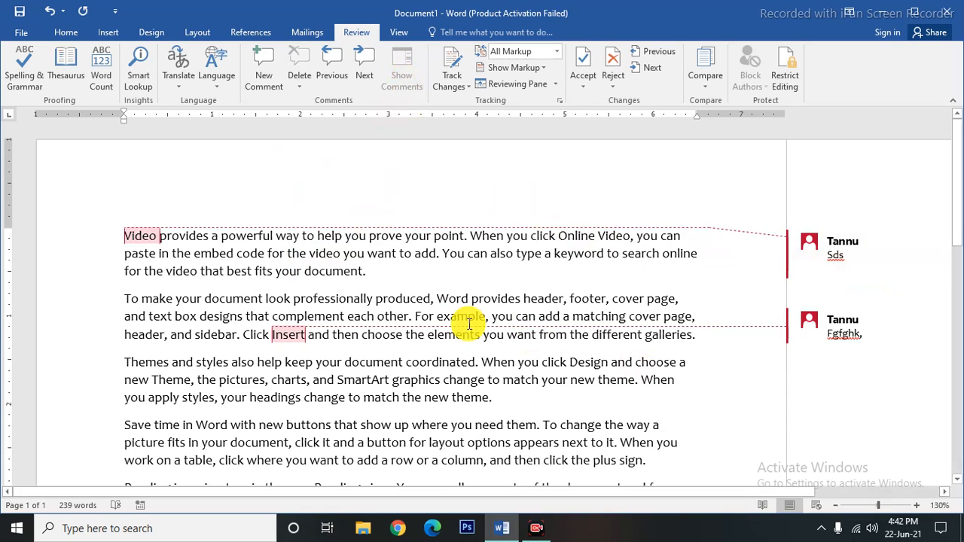
triple_click(347, 366)
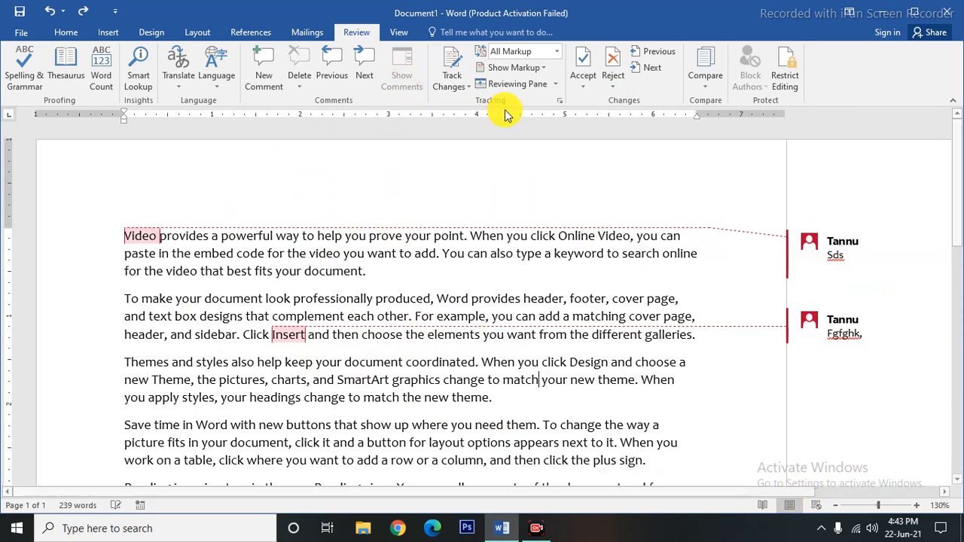
Undo the last comment edit, then delete the comments on Insert and Video.
left_click(455, 88)
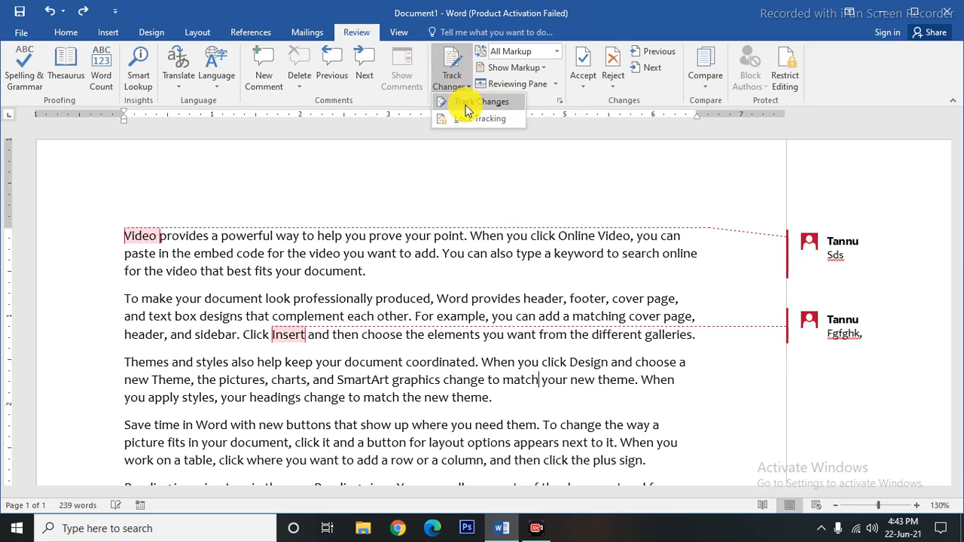
left_click(436, 269)
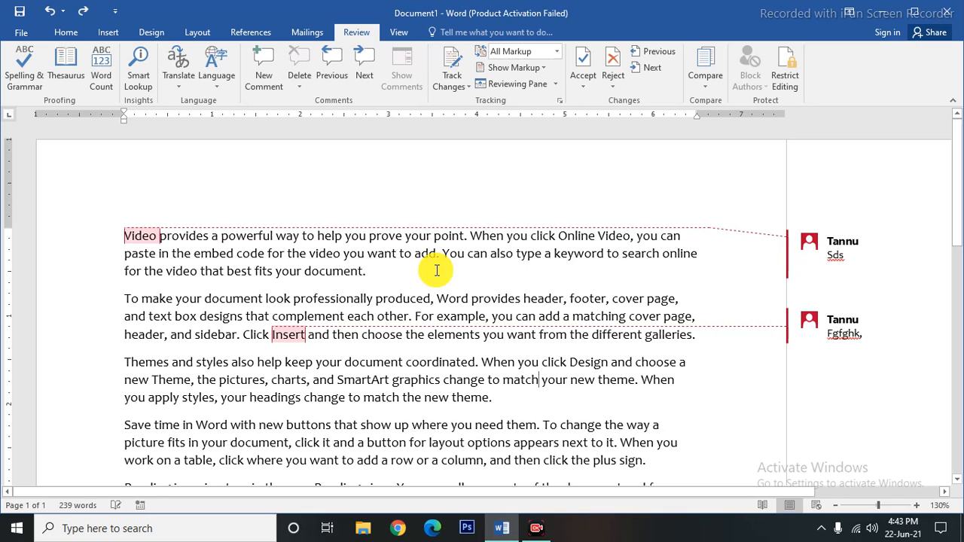
key("ctrl+z")
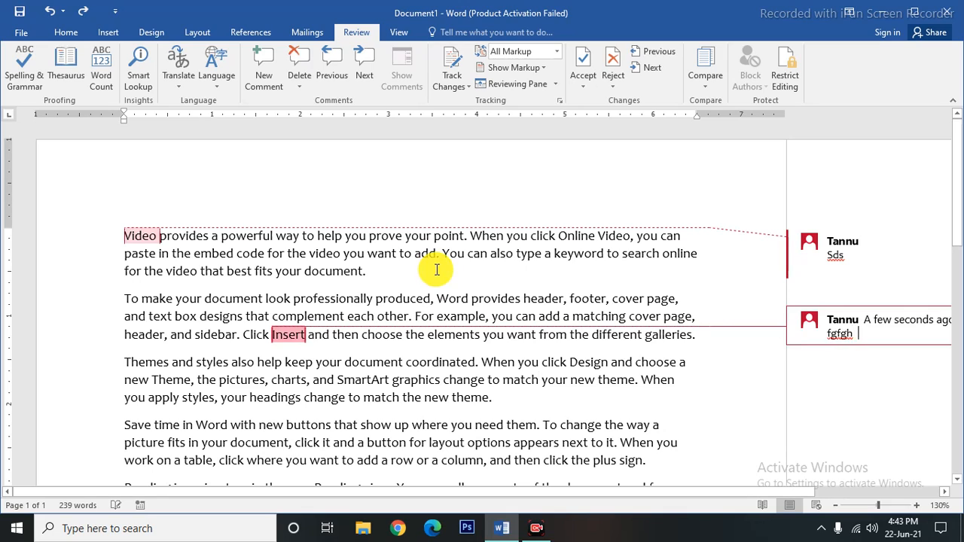
left_click(300, 65)
left_click(904, 249)
left_click(299, 66)
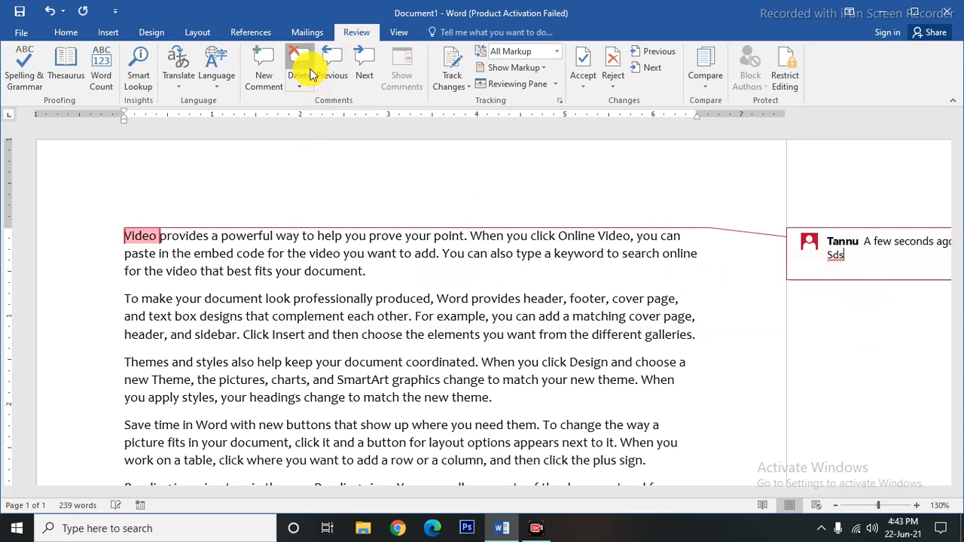
left_click(324, 335)
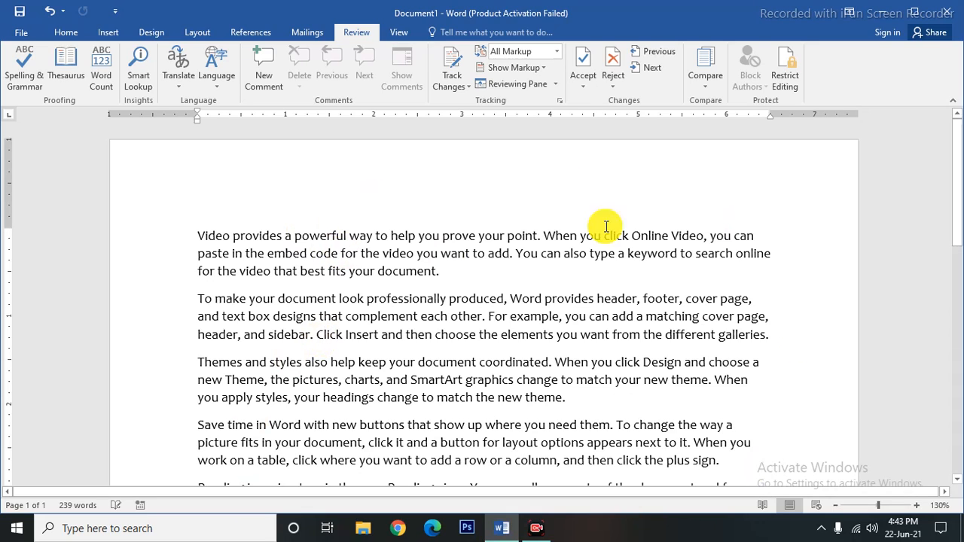
Turn on Track Changes and delete 'document.' and 'Click Insert and then choose the elements'.
left_click(458, 85)
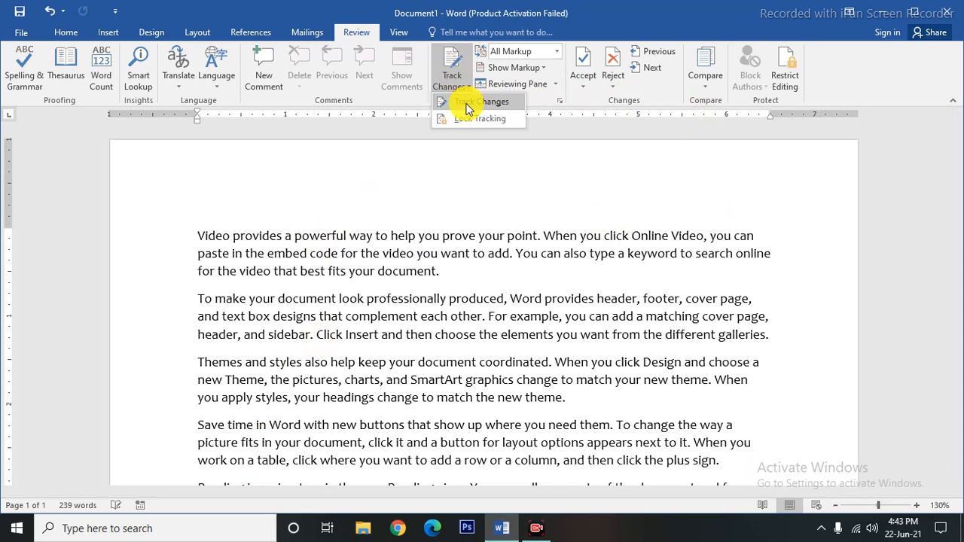
left_click(467, 106)
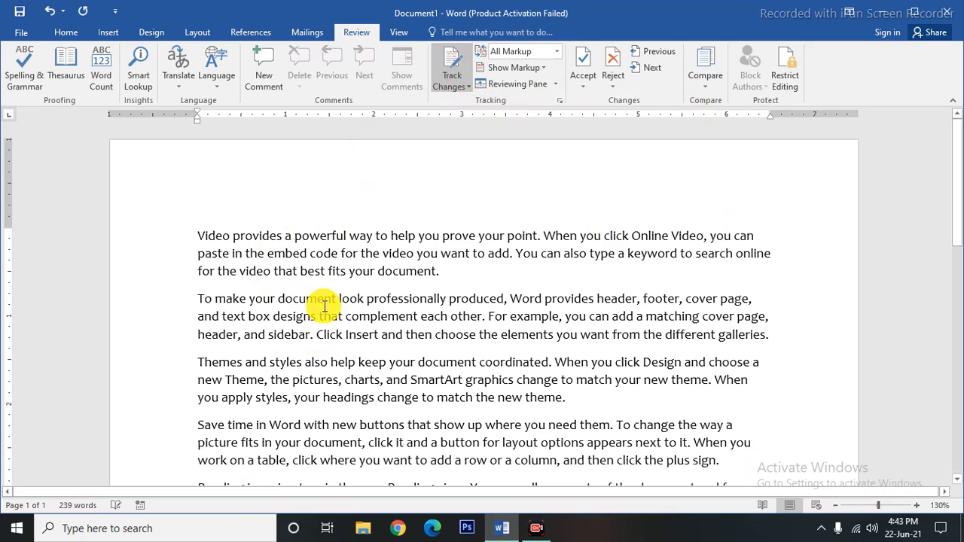
left_click_drag(456, 273, 380, 279)
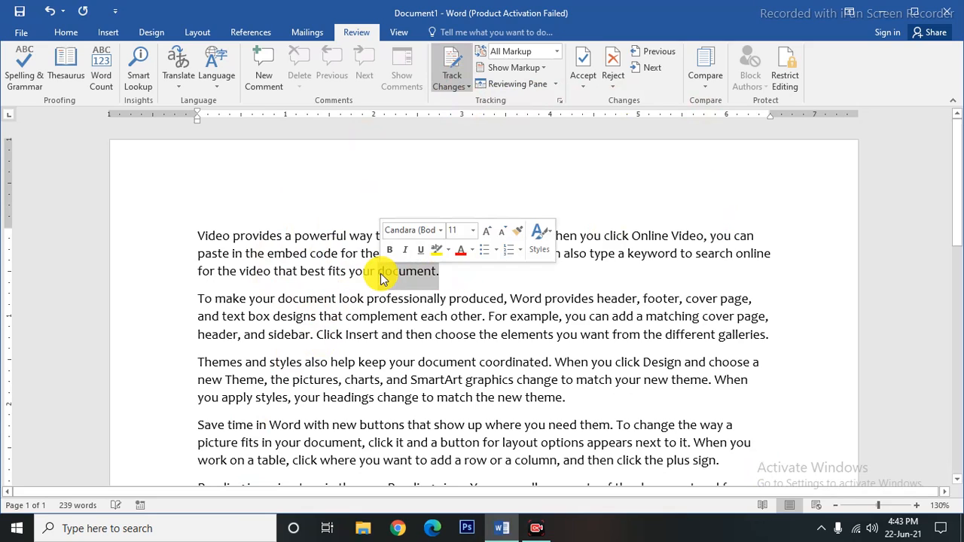
key("Delete")
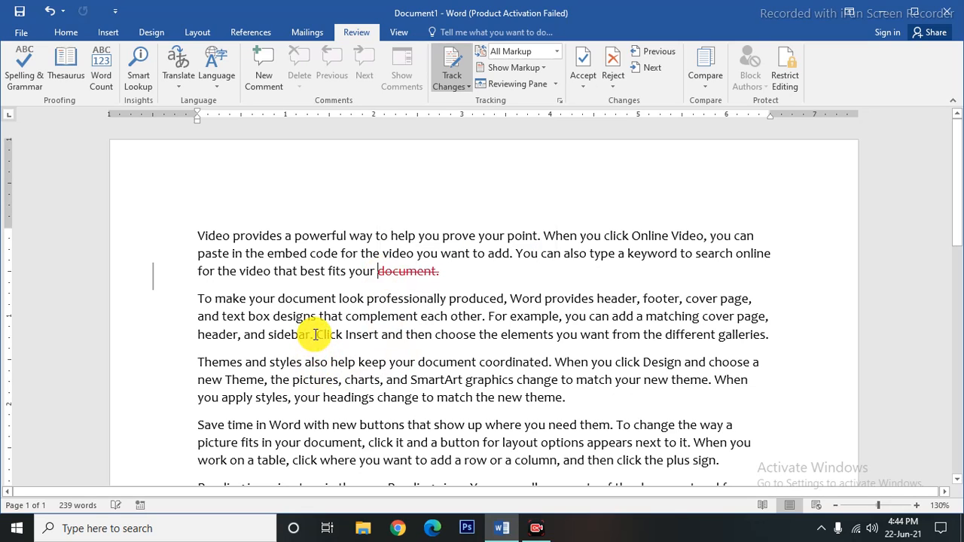
left_click_drag(315, 334, 517, 338)
key("Delete")
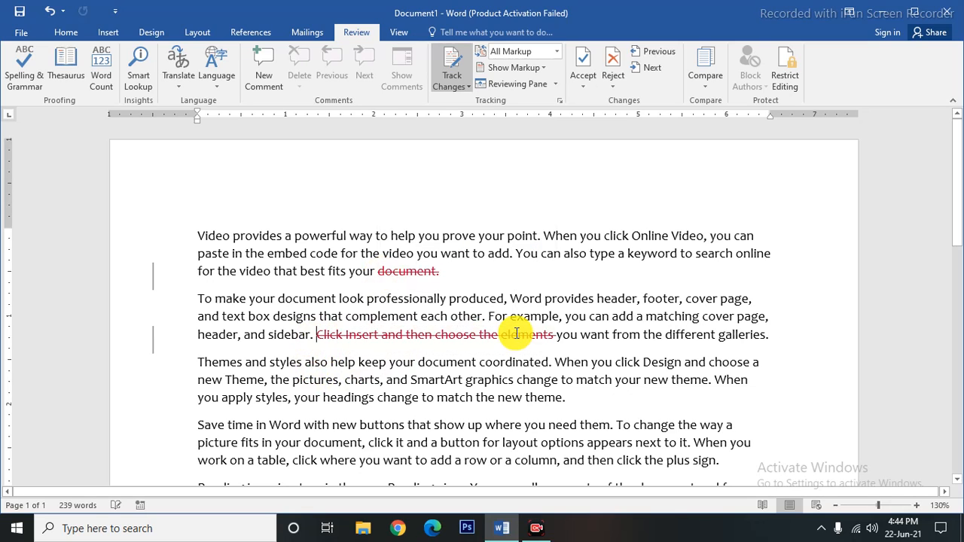
Insert 'cusfgishfdk' after 'plus sign.' and turn Track Changes off.
scroll(424, 399, "down", 2)
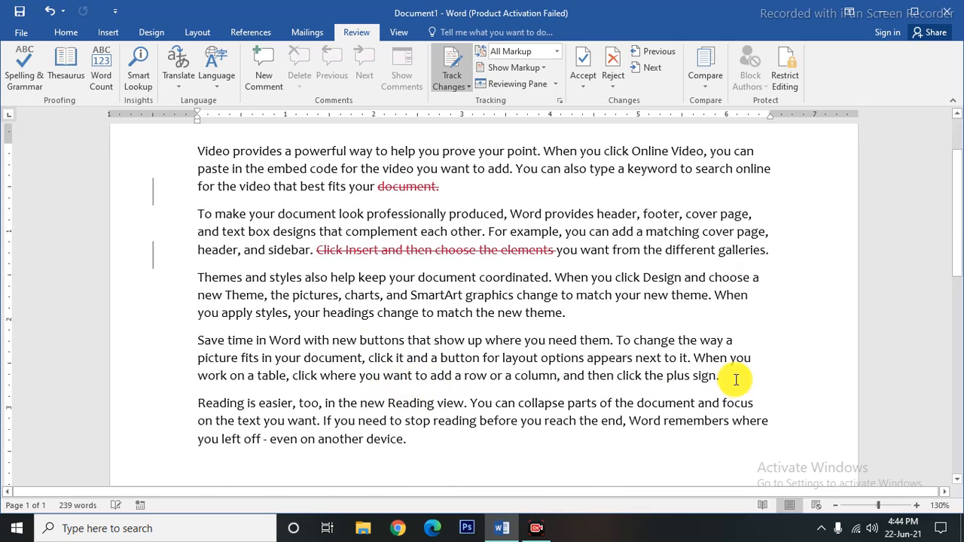
type("cusfgishfdk")
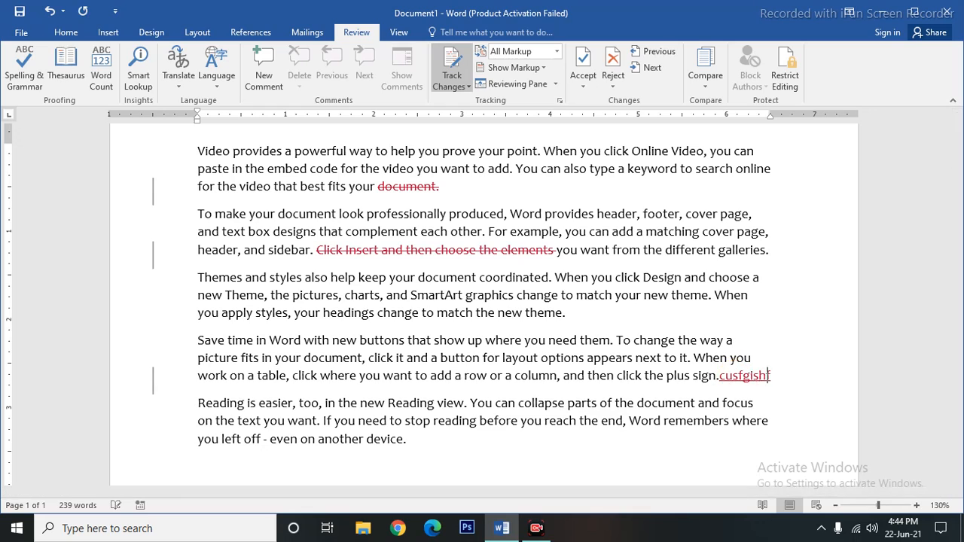
left_click(452, 81)
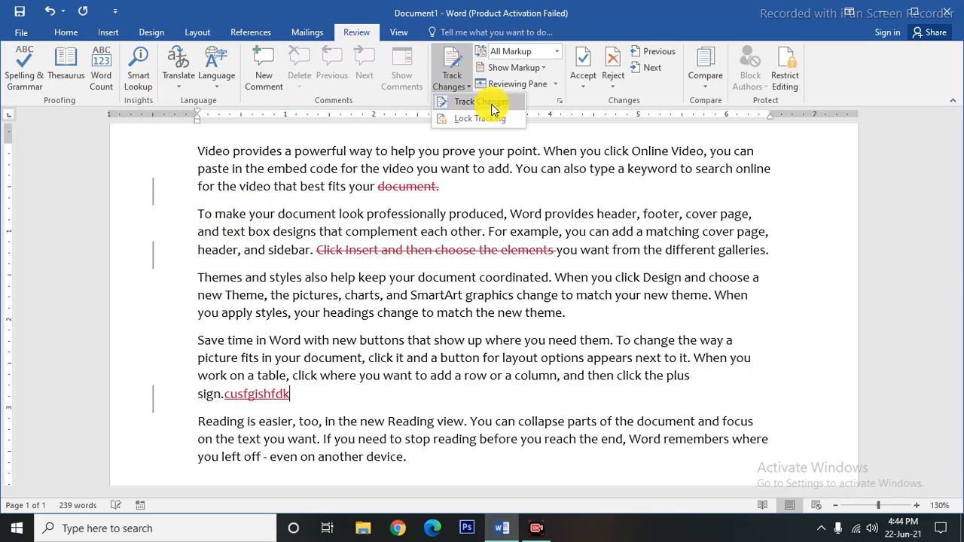
left_click(477, 103)
Select each tracked revision to inspect the two deletions and the insertion.
scroll(457, 348, "up", 2)
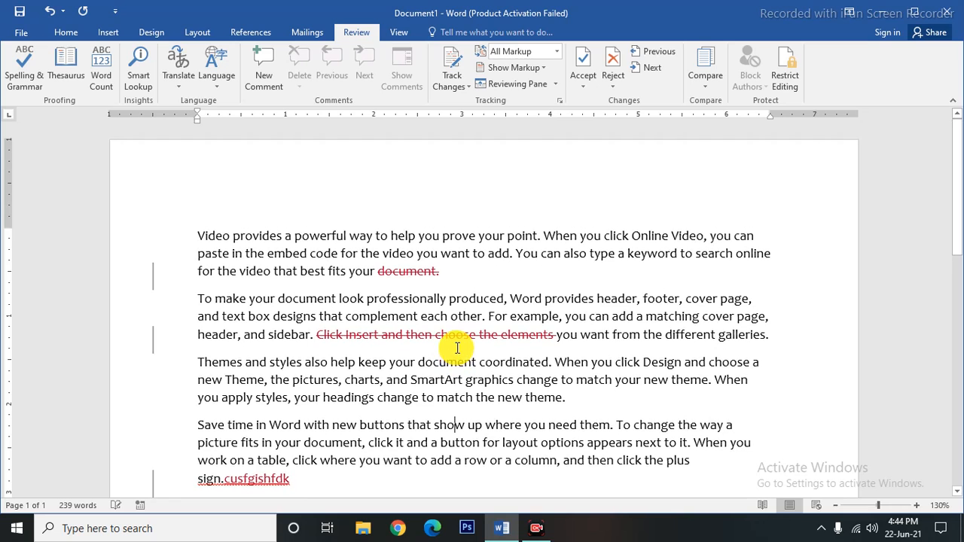
scroll(382, 405, "down", 1)
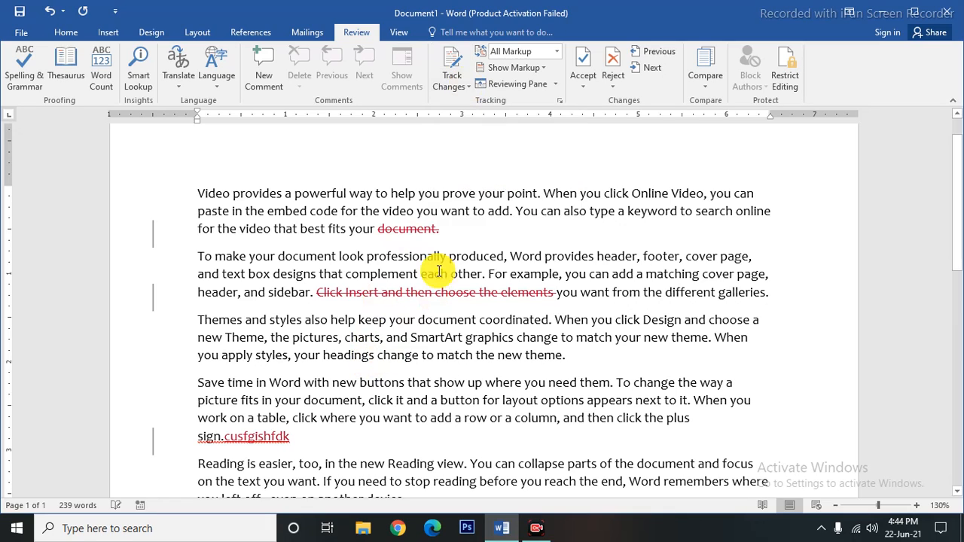
double_click(387, 227)
left_click_drag(557, 290, 316, 294)
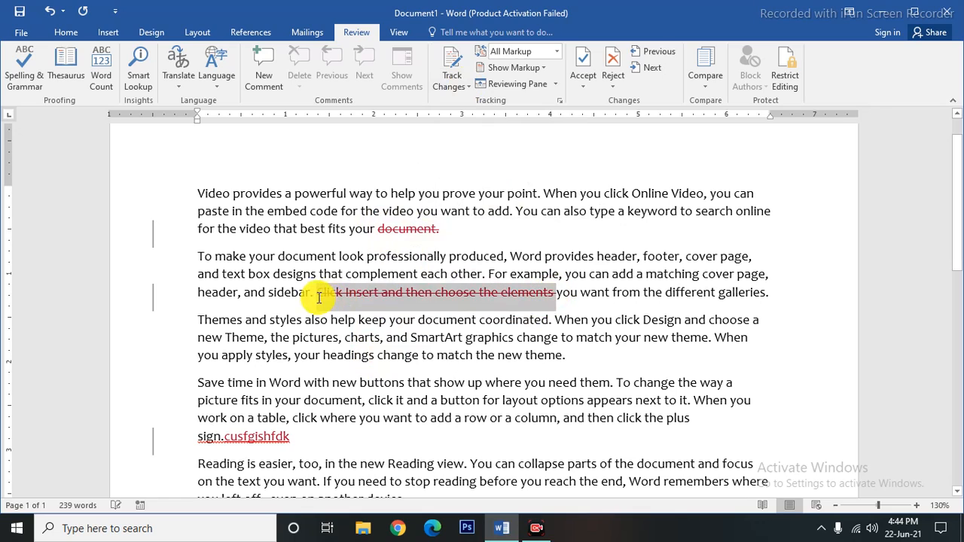
left_click_drag(224, 437, 307, 439)
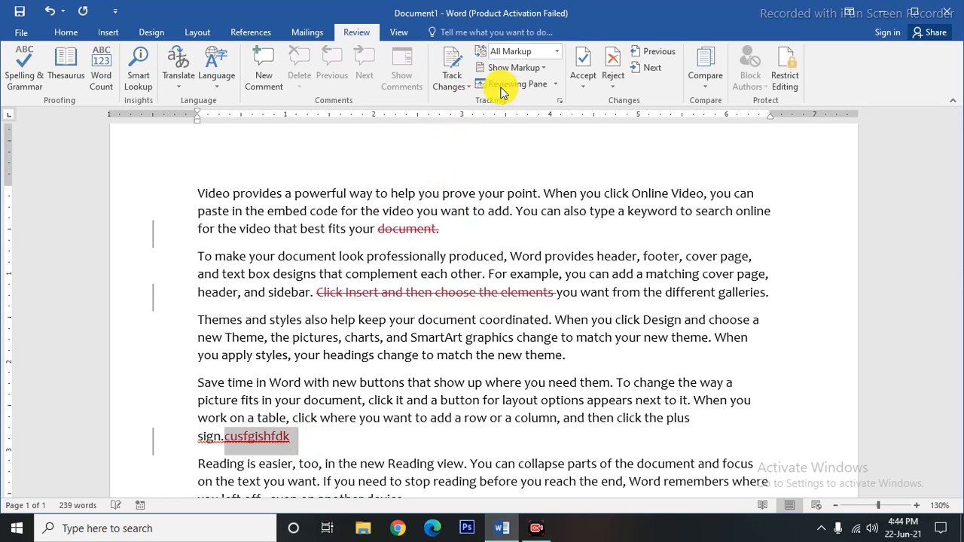
left_click(557, 53)
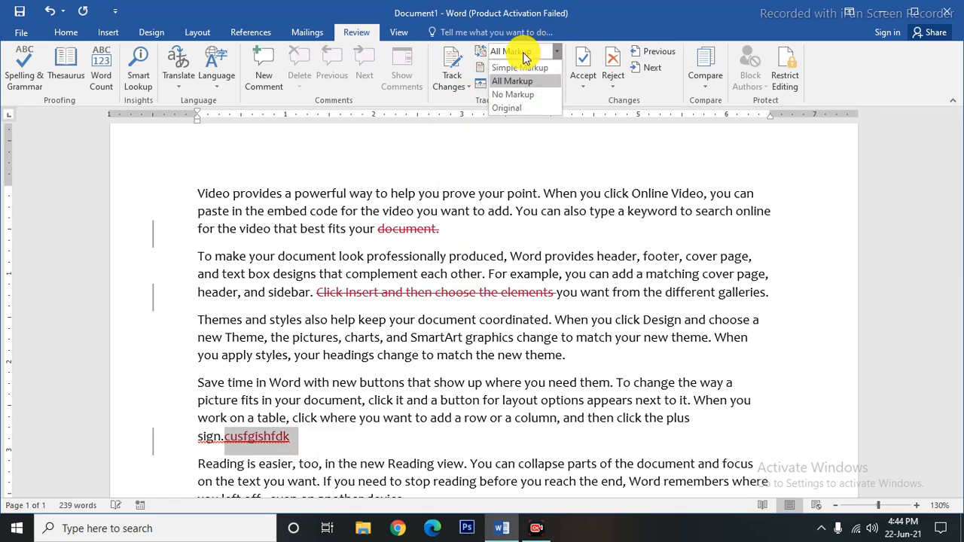
left_click(517, 97)
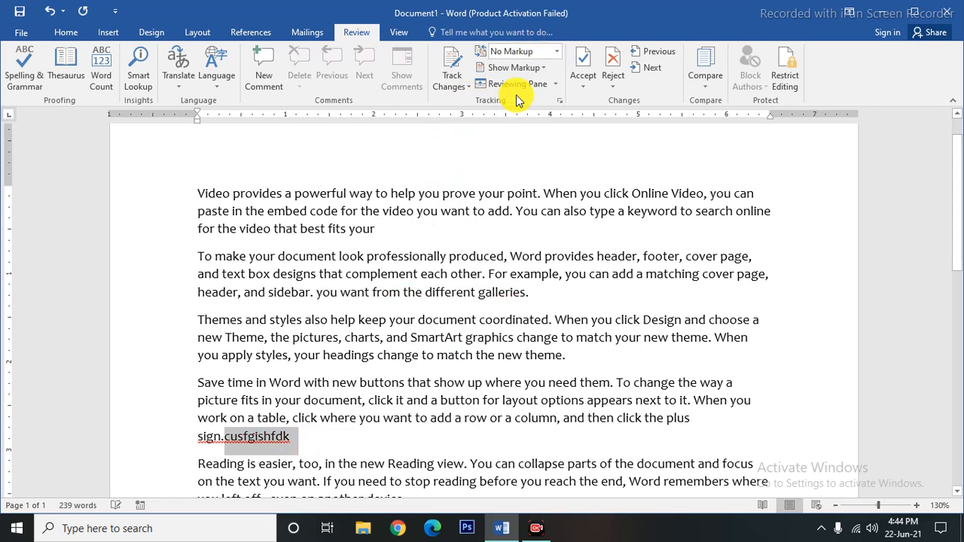
left_click(353, 439)
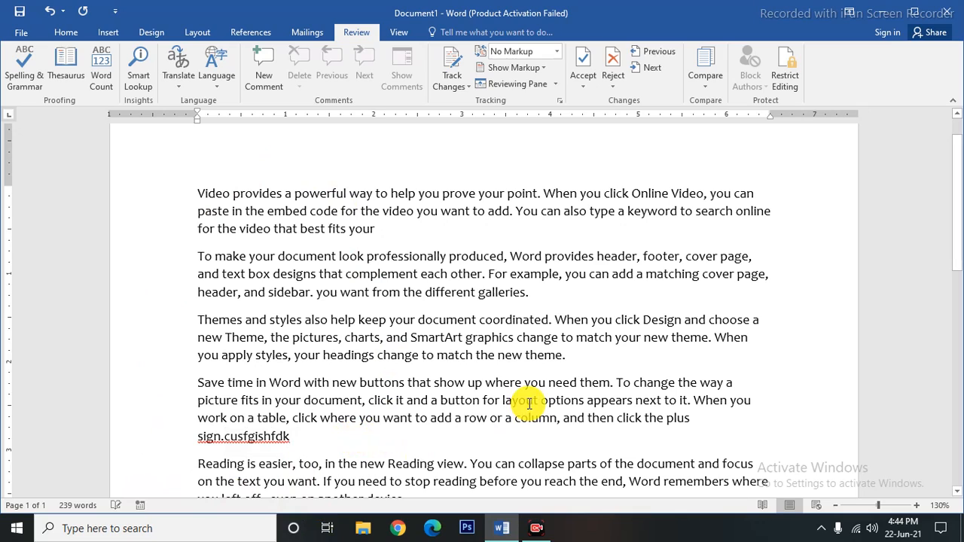
left_click(556, 51)
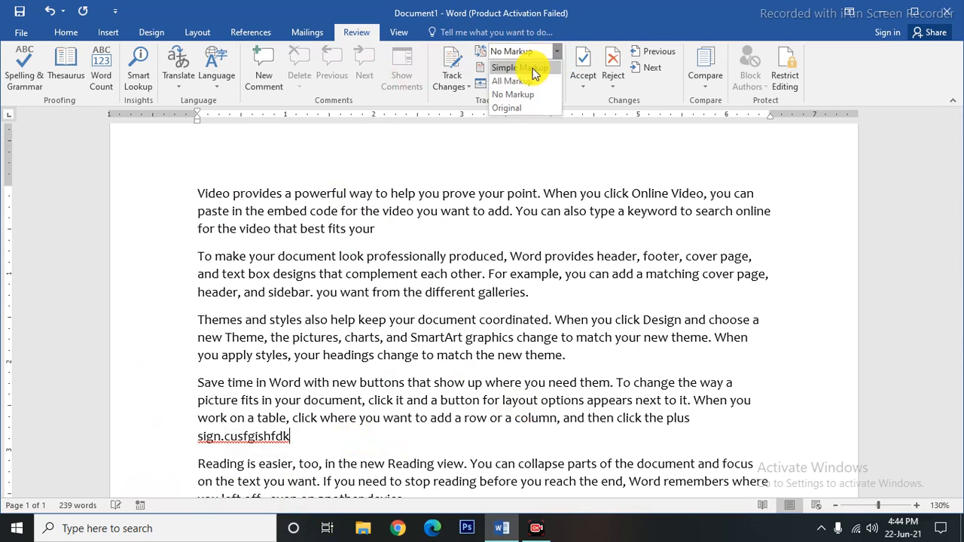
left_click(528, 81)
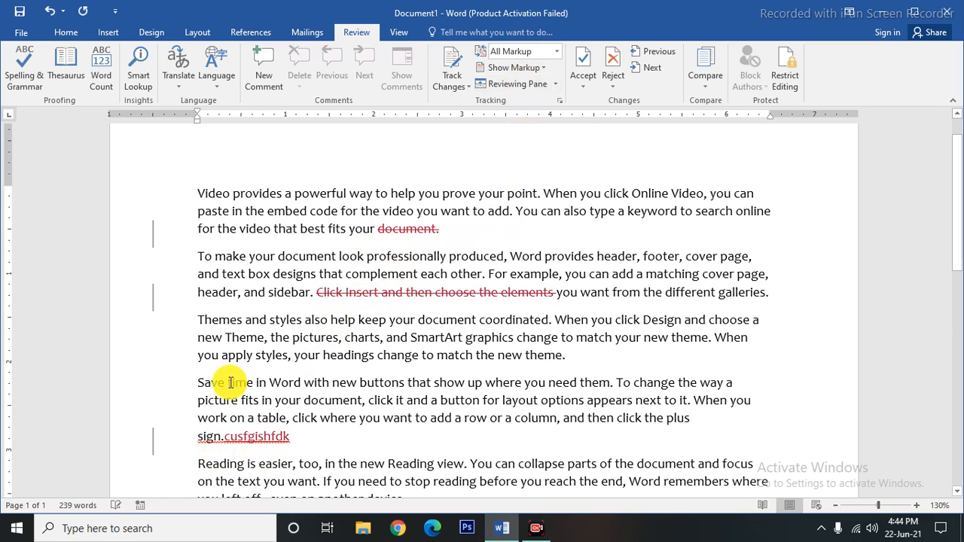
left_click(557, 51)
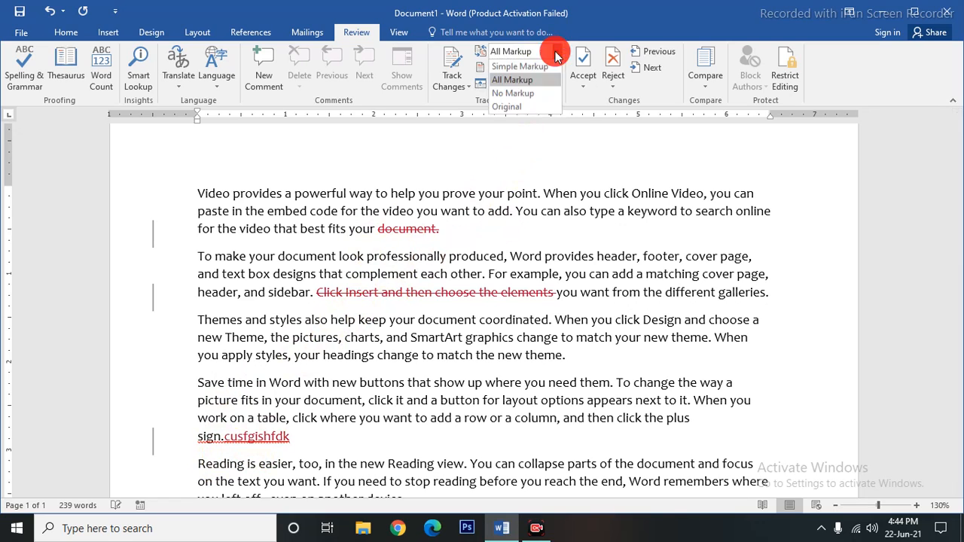
left_click(512, 107)
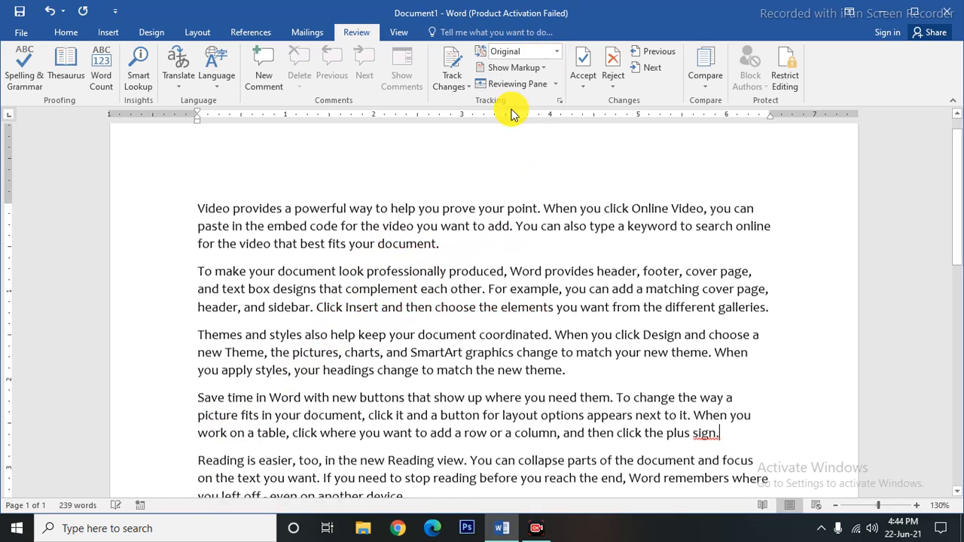
scroll(377, 445, "down", 5)
scroll(377, 446, "up", 5)
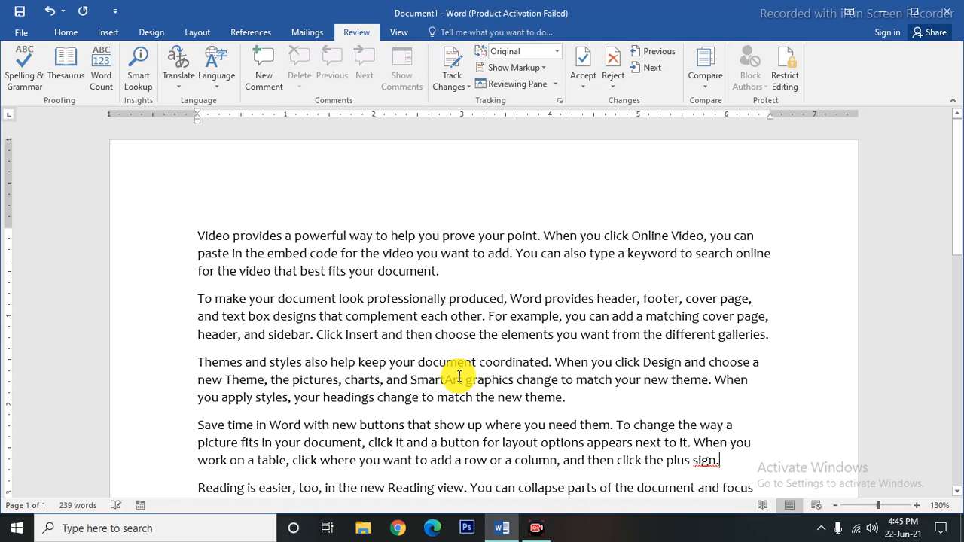
left_click(557, 51)
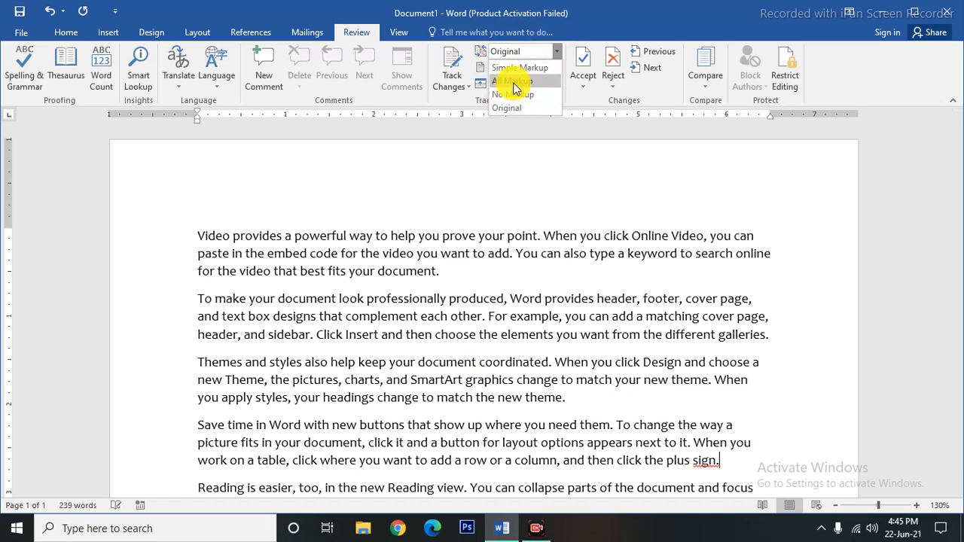
left_click(515, 82)
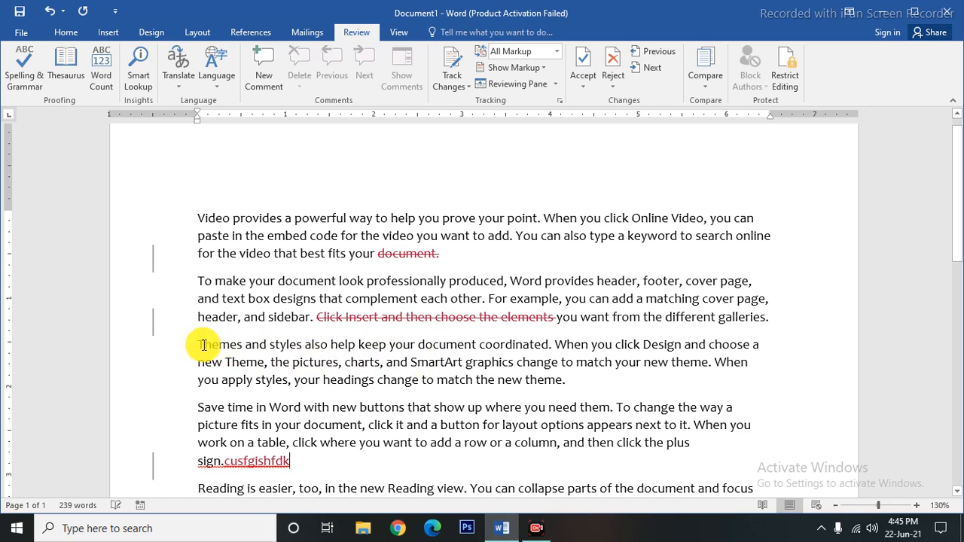
Make 'Themes' bold with yellow highlighting, then return to the Review tab via View.
left_click_drag(194, 342, 243, 344)
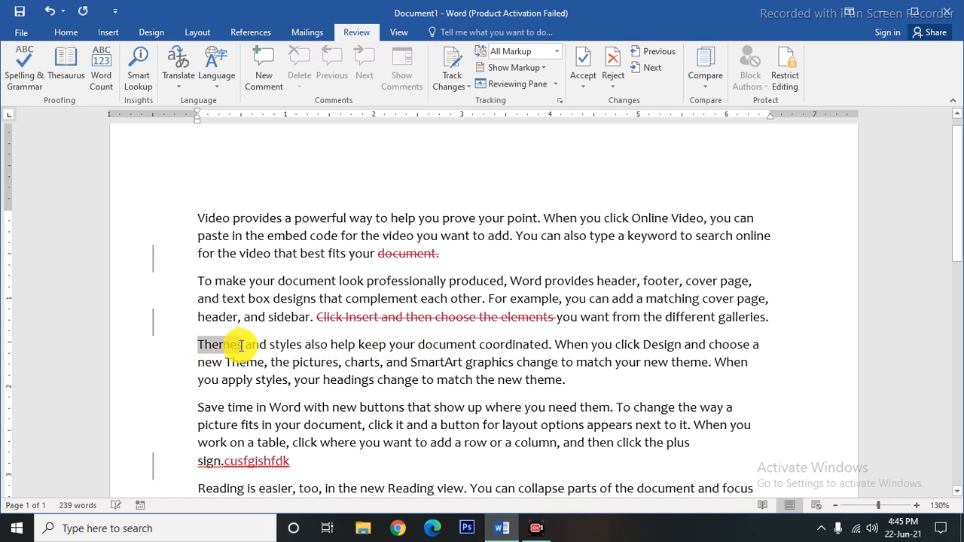
left_click(66, 31)
left_click(119, 80)
left_click(119, 80)
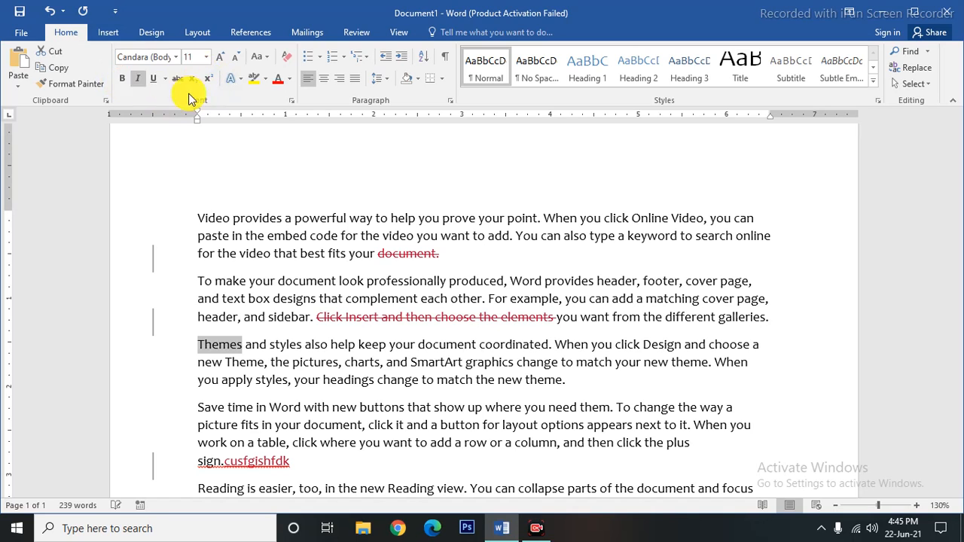
left_click(118, 80)
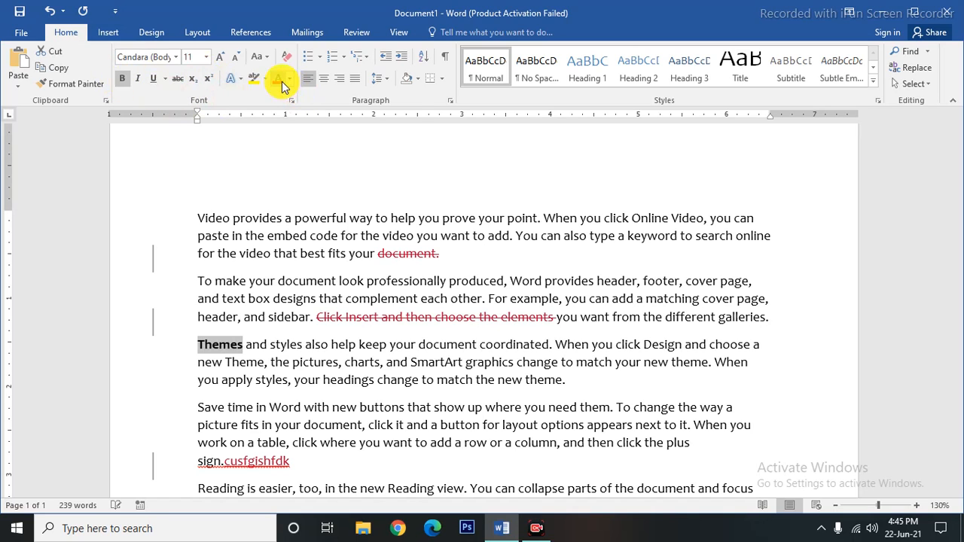
left_click(254, 79)
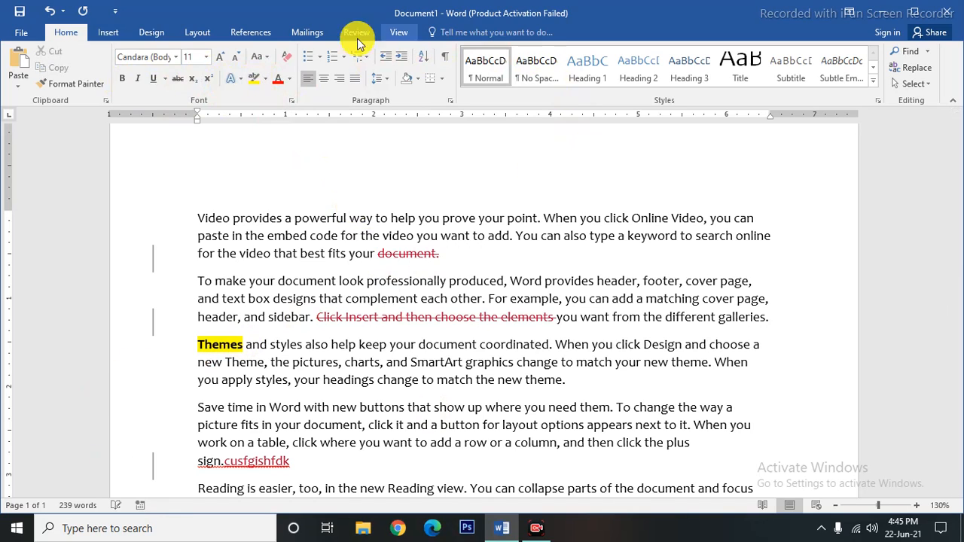
left_click(395, 30)
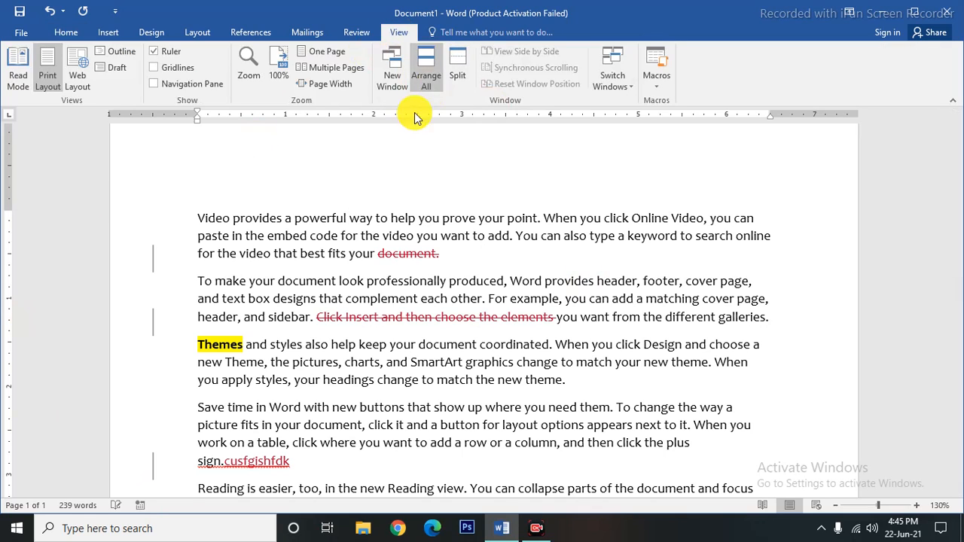
left_click(356, 32)
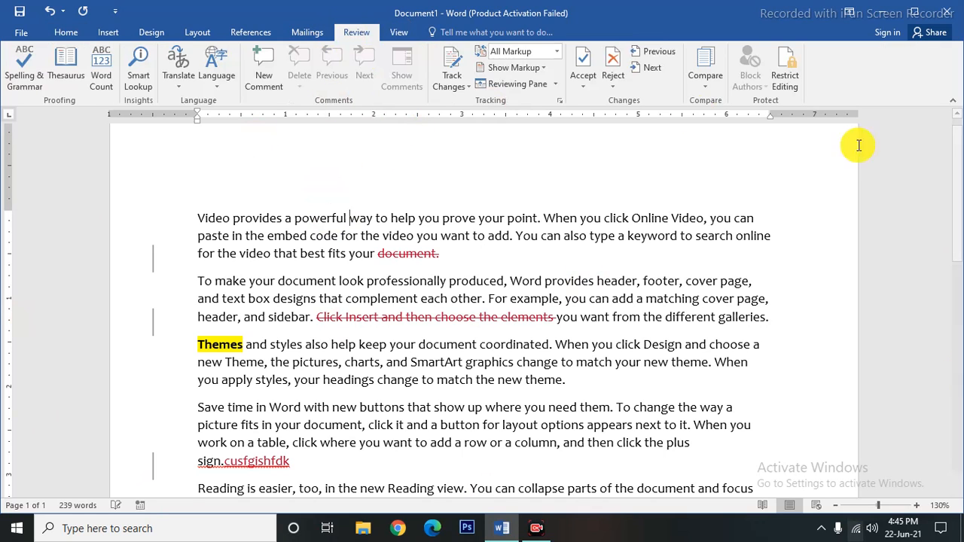
Try Simple Markup, settle on All Markup, and open the Reviewing Pane listing 3 revisions.
left_click(552, 53)
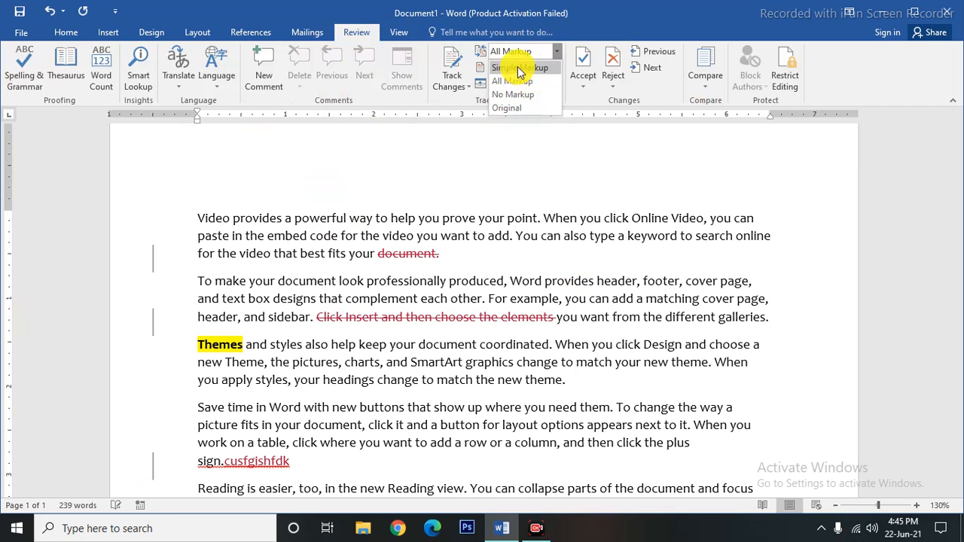
left_click(518, 69)
left_click(555, 51)
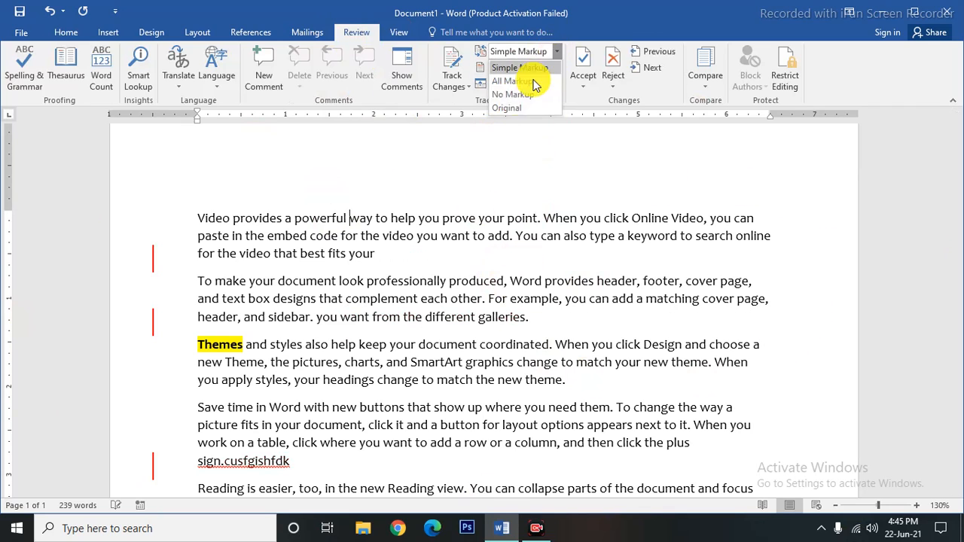
left_click(529, 82)
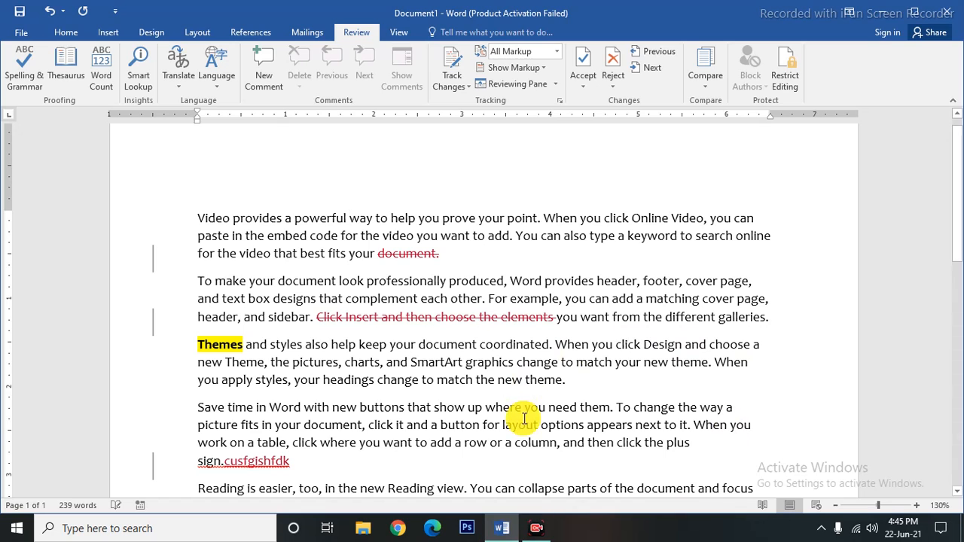
scroll(452, 412, "down", 1)
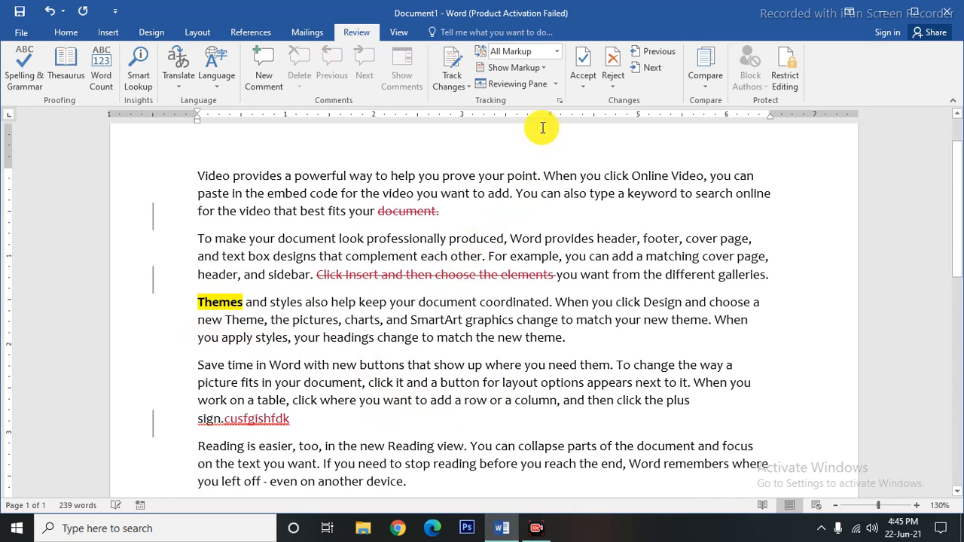
left_click(513, 83)
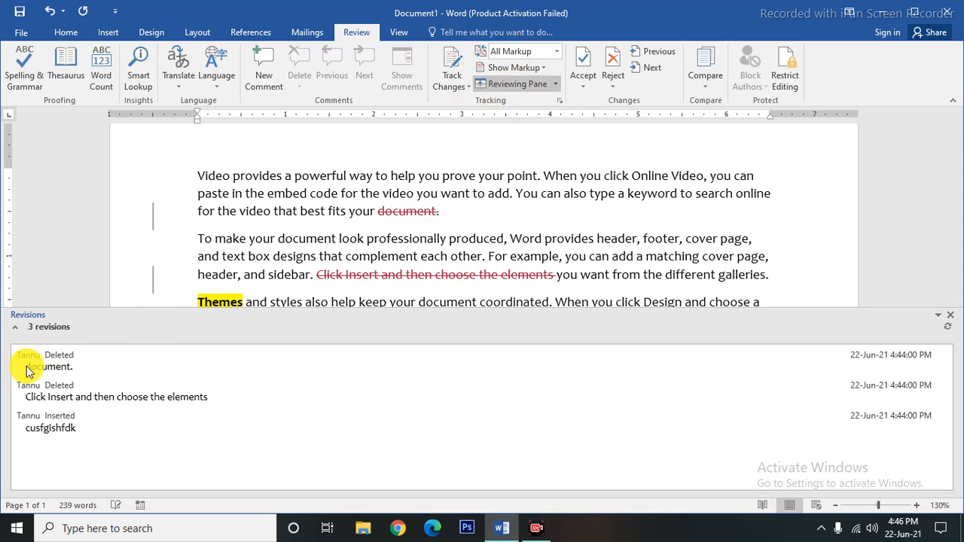
Step through the deleted word, deleted sentence and inserted text revisions, then close the Revisions pane.
left_click_drag(25, 369, 76, 368)
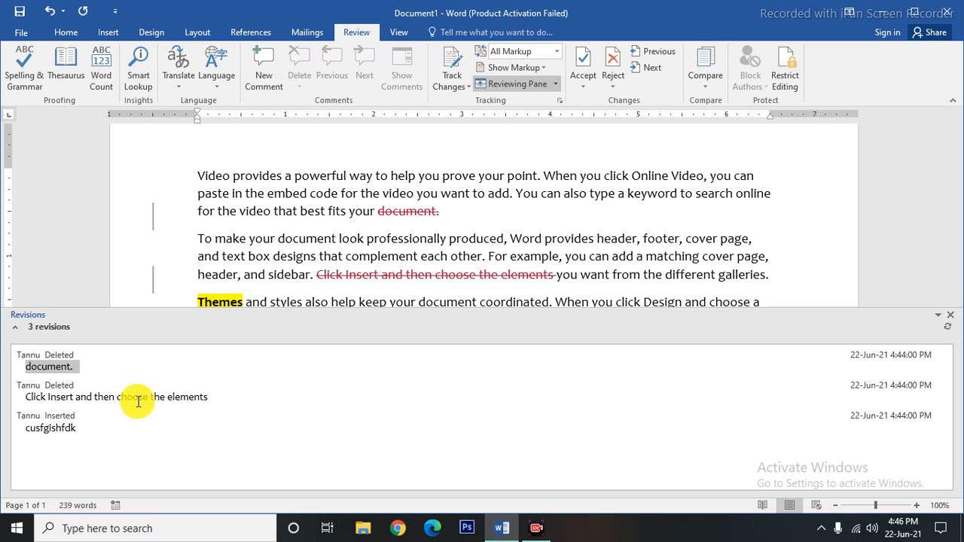
left_click_drag(219, 397, 30, 398)
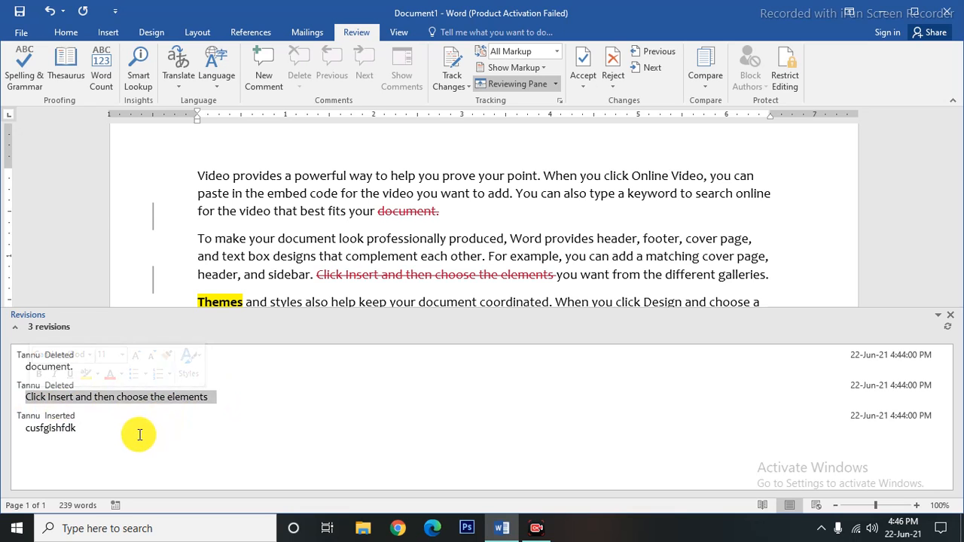
left_click(67, 429)
left_click_drag(83, 428, 2, 430)
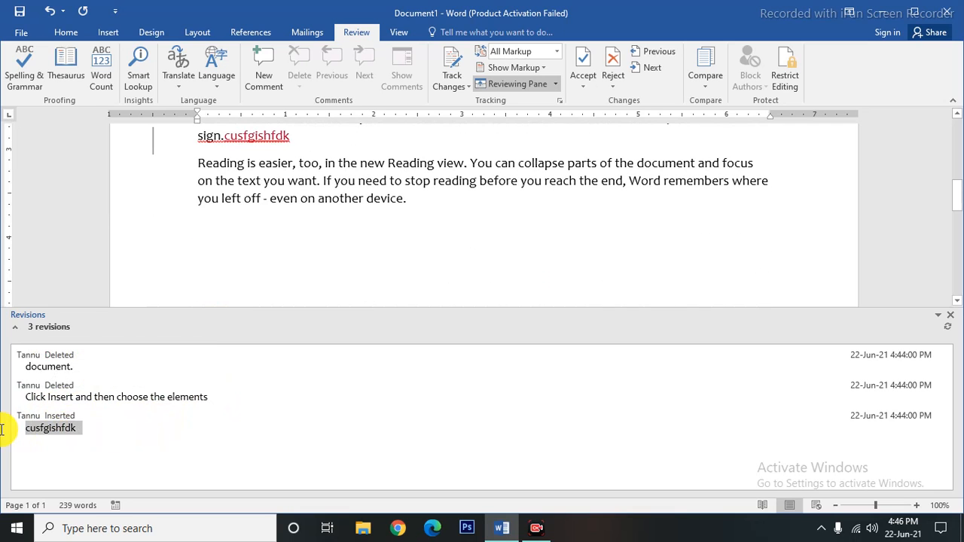
left_click(103, 453)
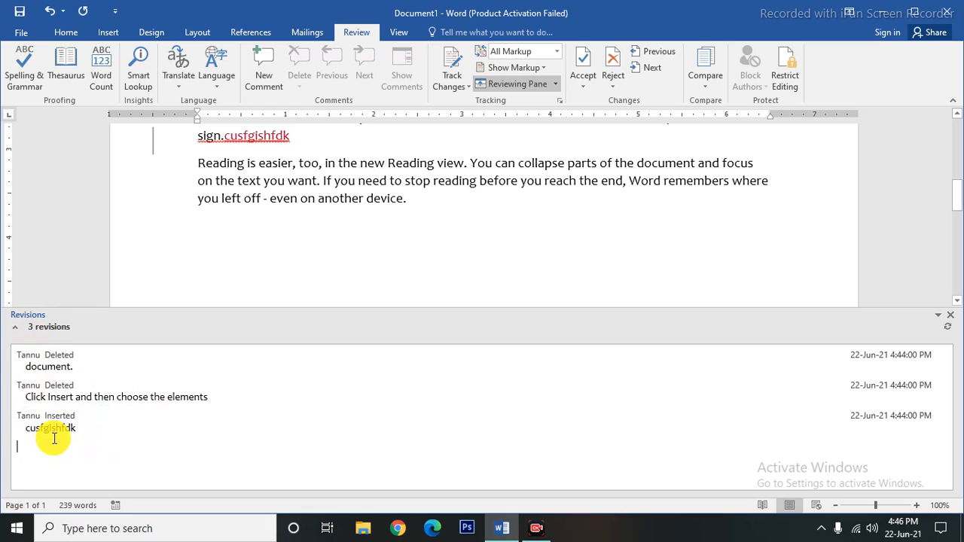
left_click(952, 319)
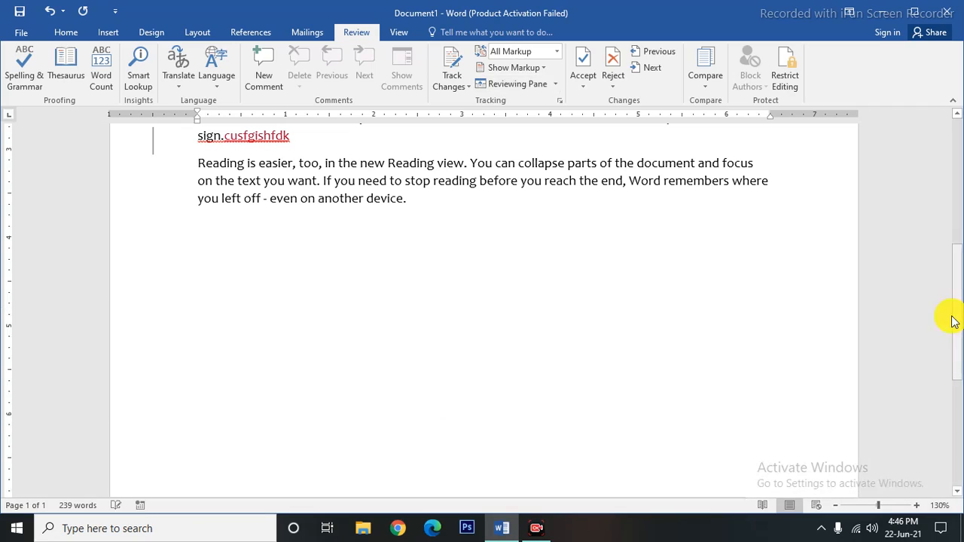
Toggle comment display off and back on in Show Markup.
scroll(648, 309, "up", 8)
left_click(517, 67)
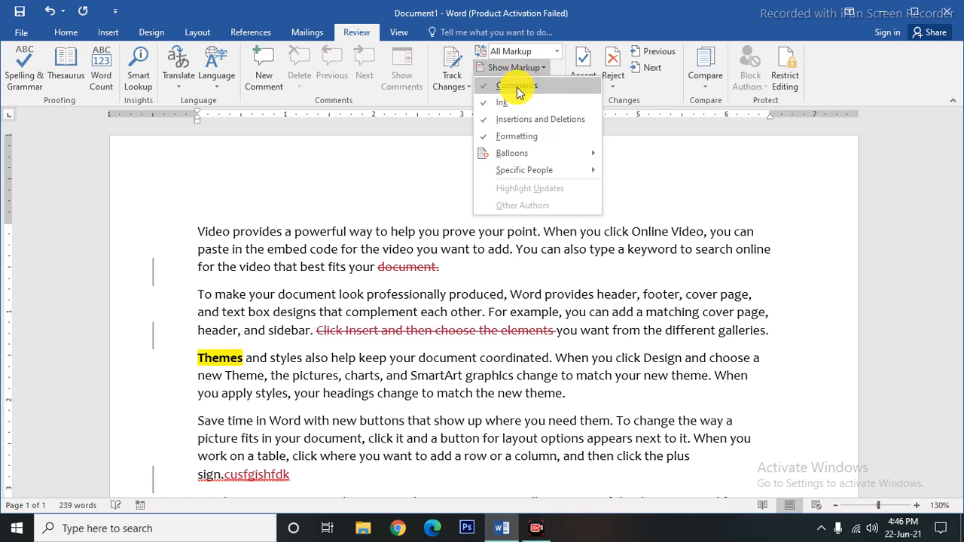
left_click(523, 89)
left_click(525, 88)
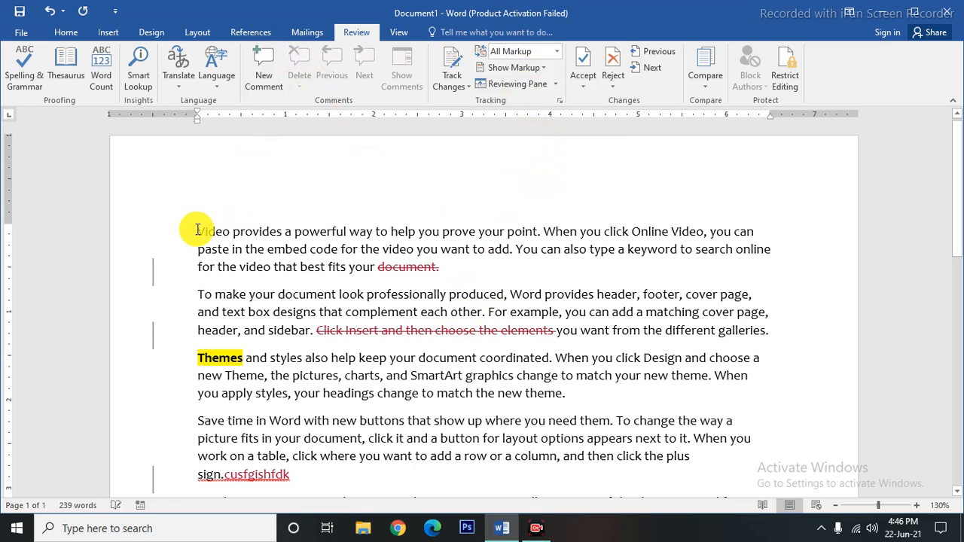
Add a comment reading 'vdbfggn' to the word Video.
left_click_drag(194, 231, 229, 231)
left_click(260, 72)
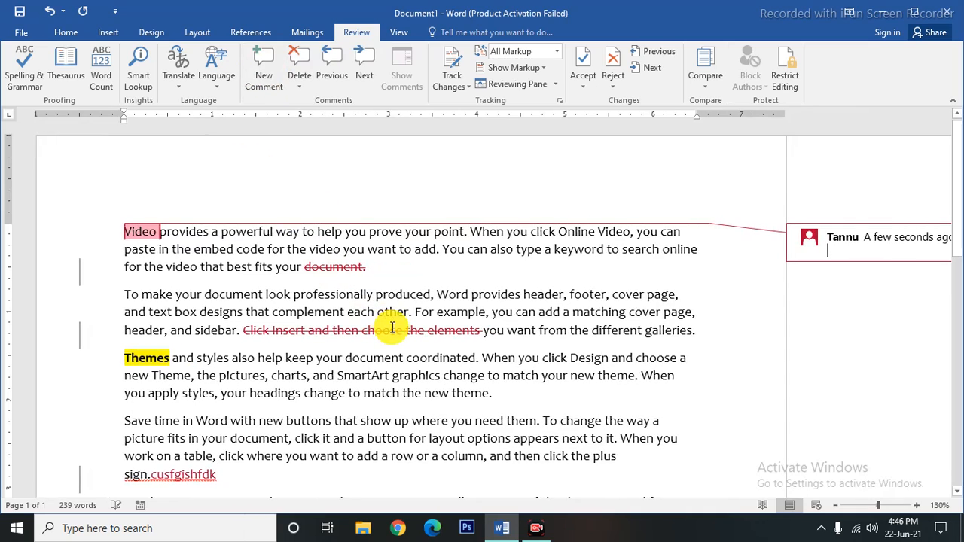
type("vdbfggn")
left_click(554, 383)
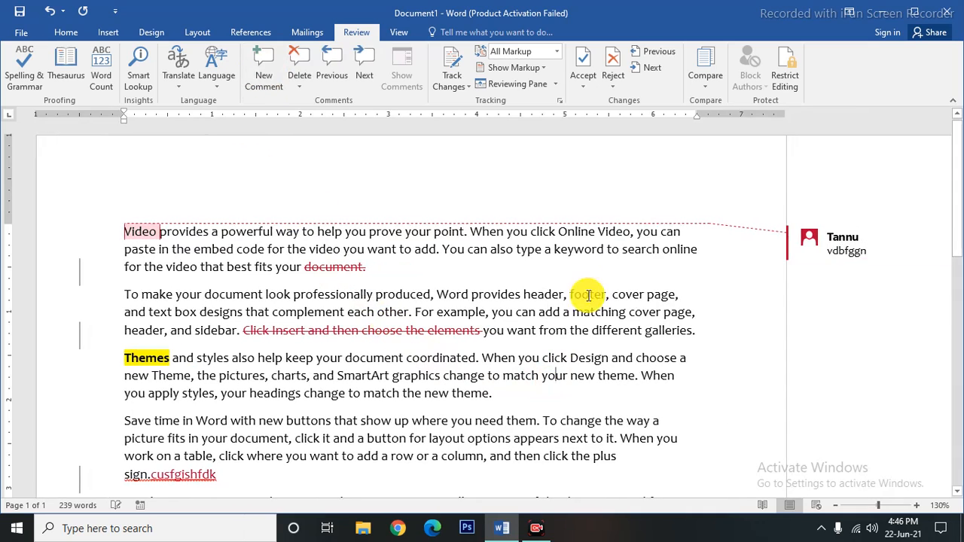
left_click(624, 191)
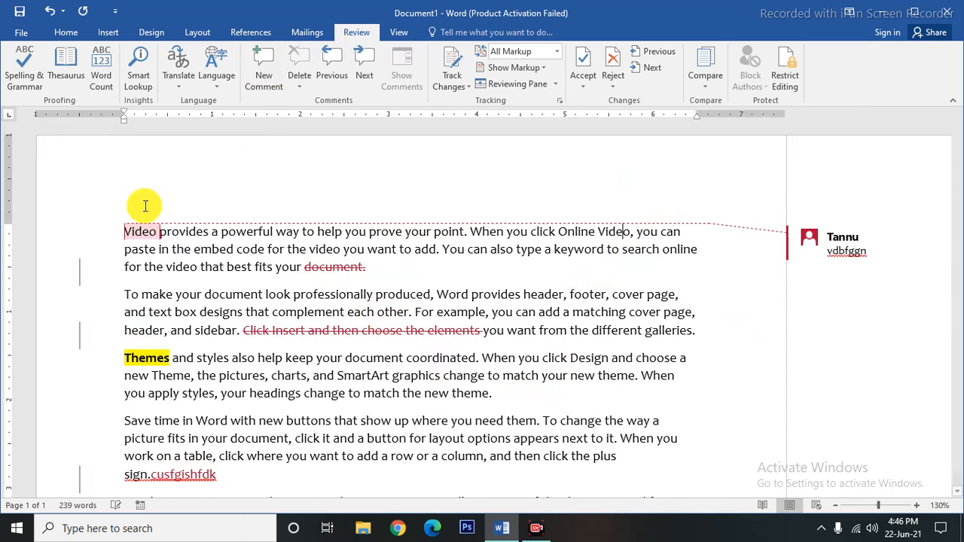
left_click(538, 69)
left_click(513, 85)
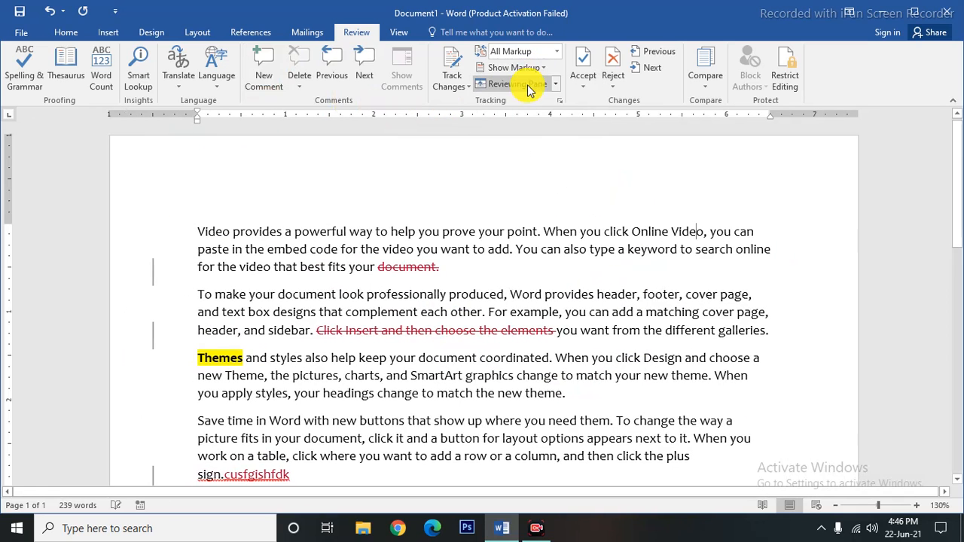
left_click(528, 68)
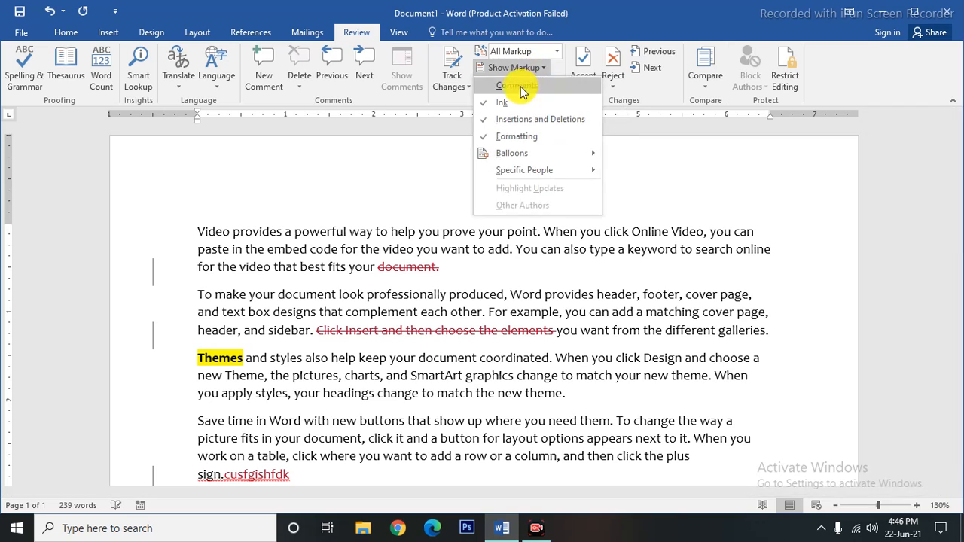
left_click(520, 85)
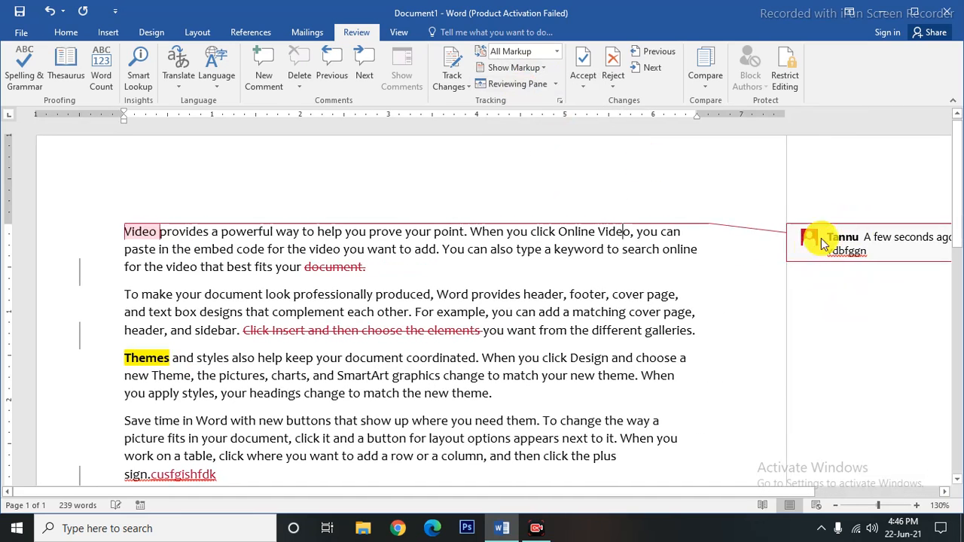
left_click(527, 71)
left_click(513, 105)
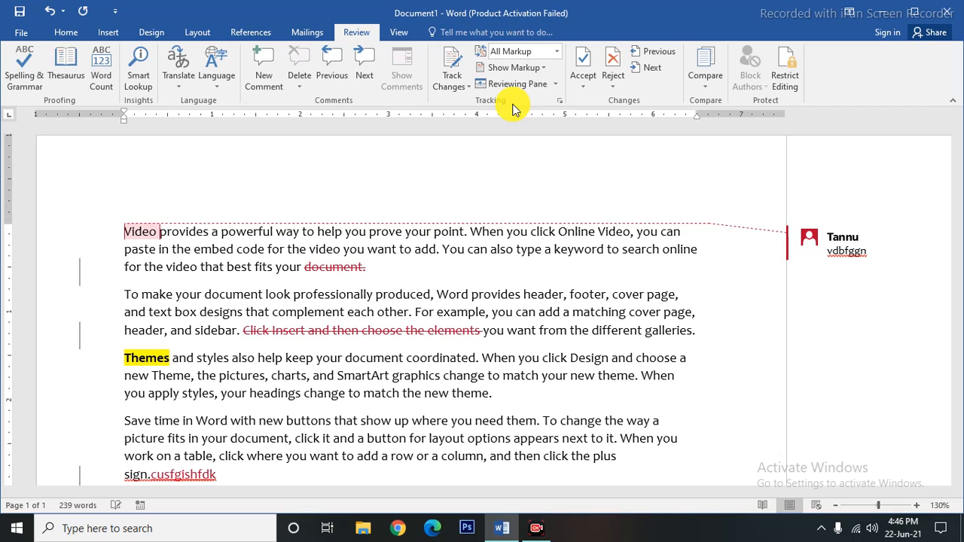
Hide then reshow insertions and deletions markup, briefly opening and closing the Revisions pane.
left_click(531, 68)
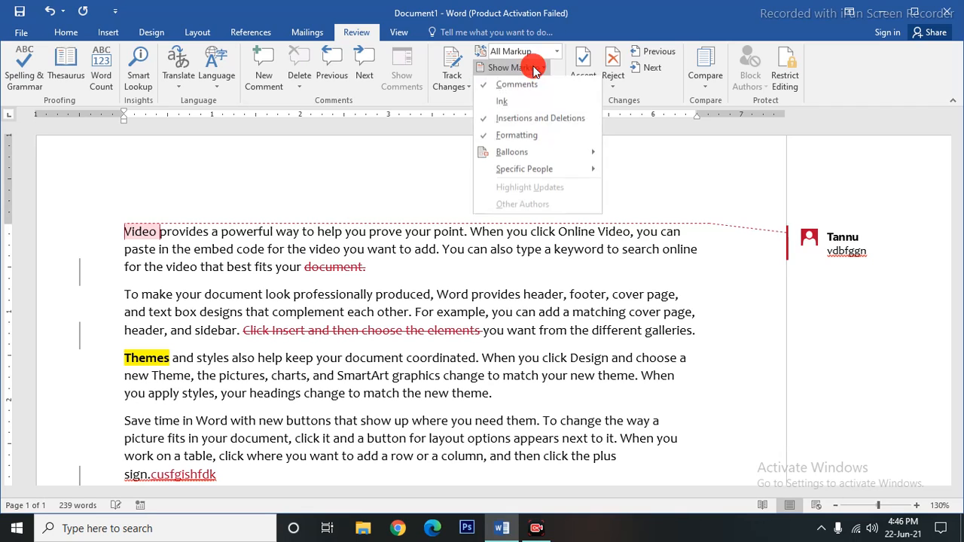
left_click(532, 120)
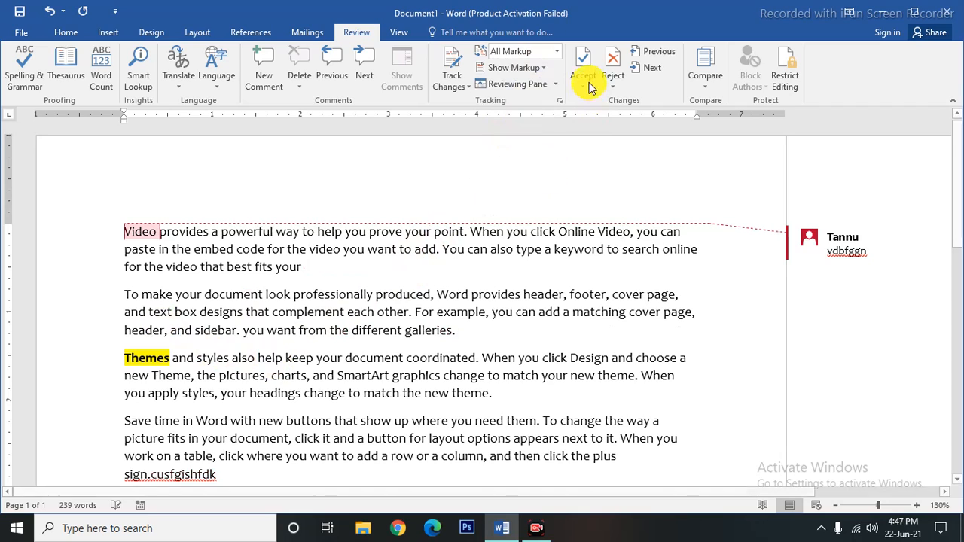
left_click(528, 84)
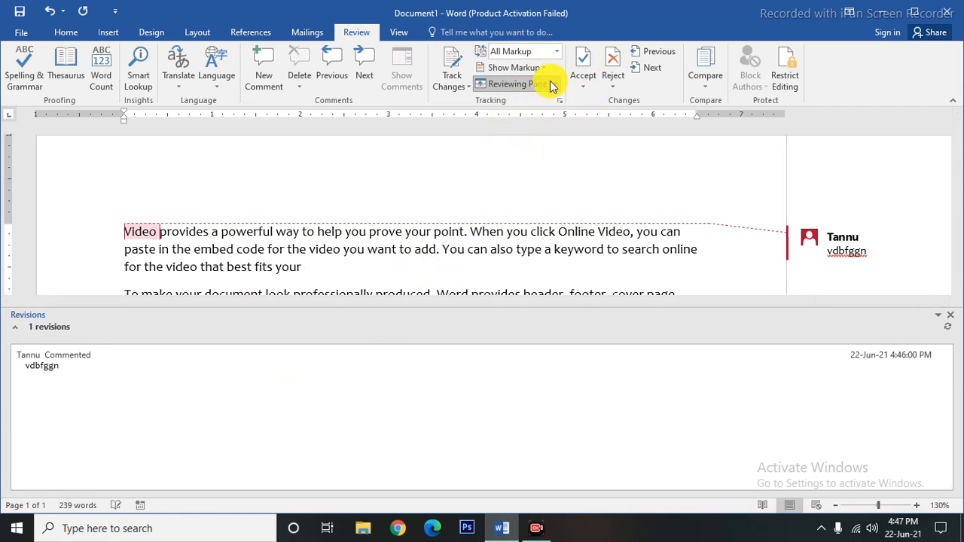
left_click(520, 68)
left_click(512, 123)
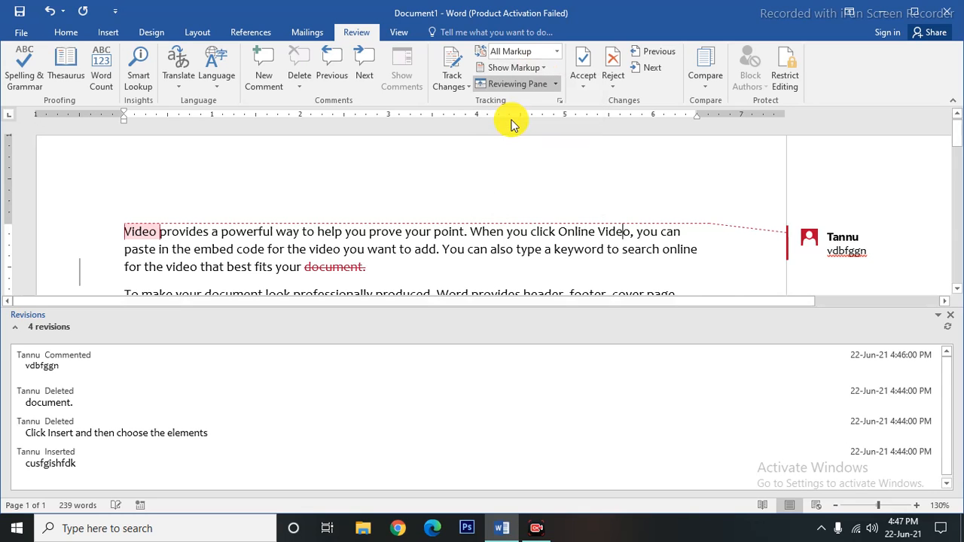
left_click(950, 316)
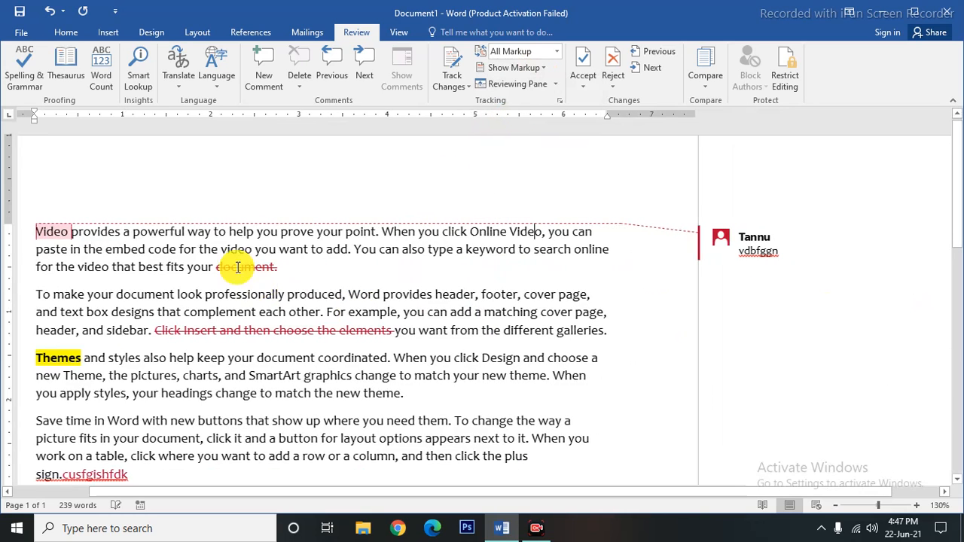
Reopen the Revisions pane listing the comment and three tracked edits.
mouse_move(201, 337)
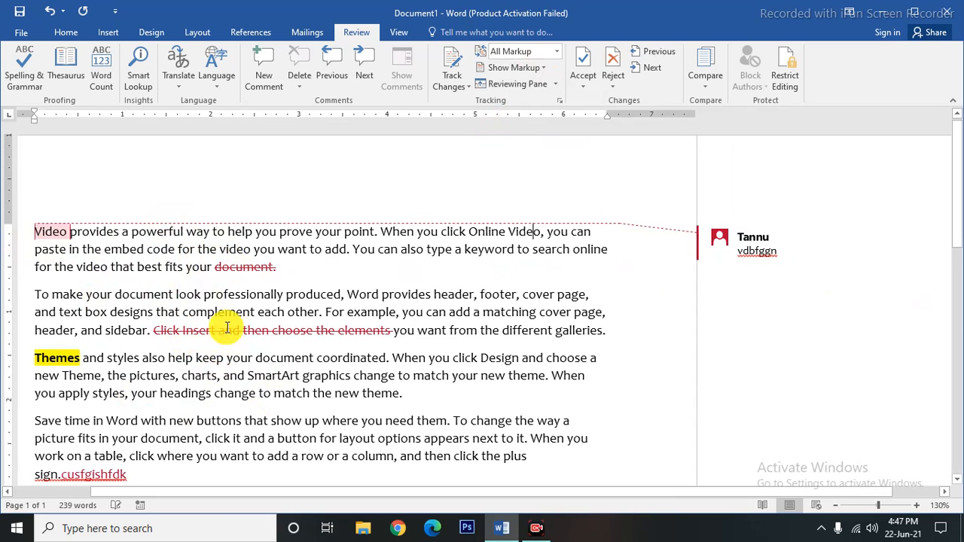
scroll(226, 392, "down", 3)
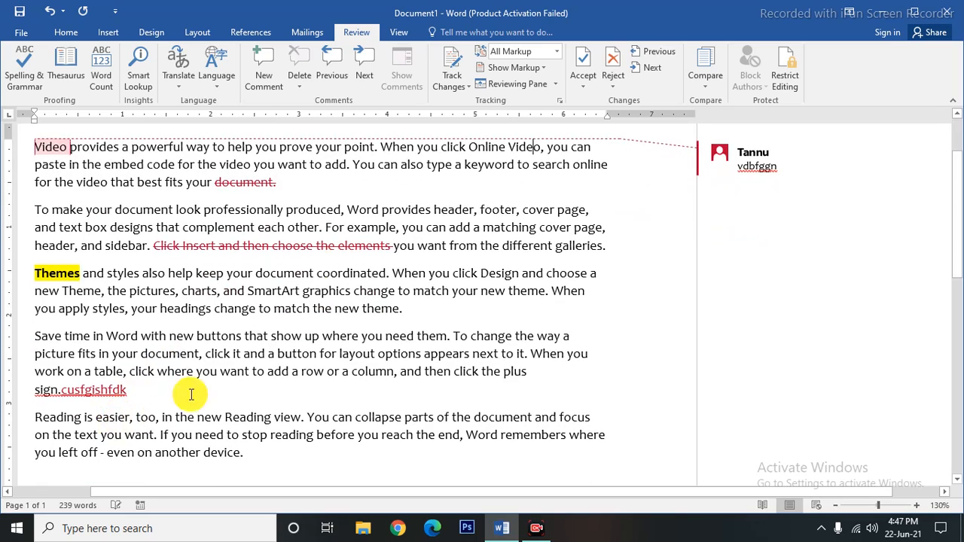
left_click(535, 67)
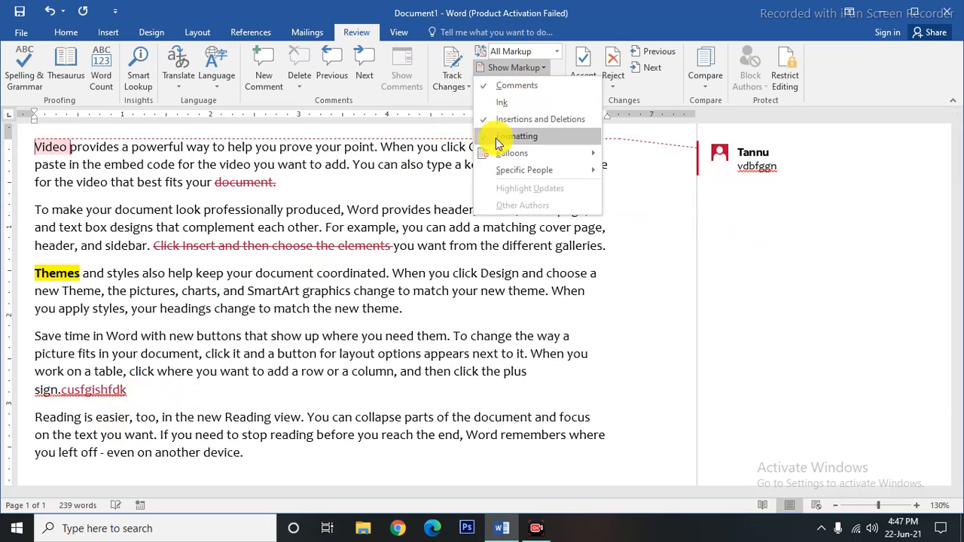
left_click(619, 191)
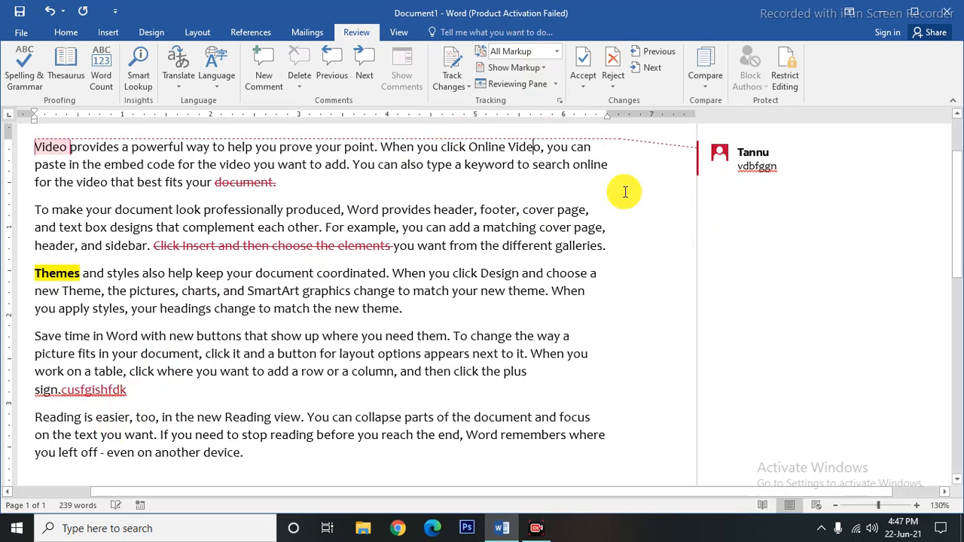
left_click(544, 83)
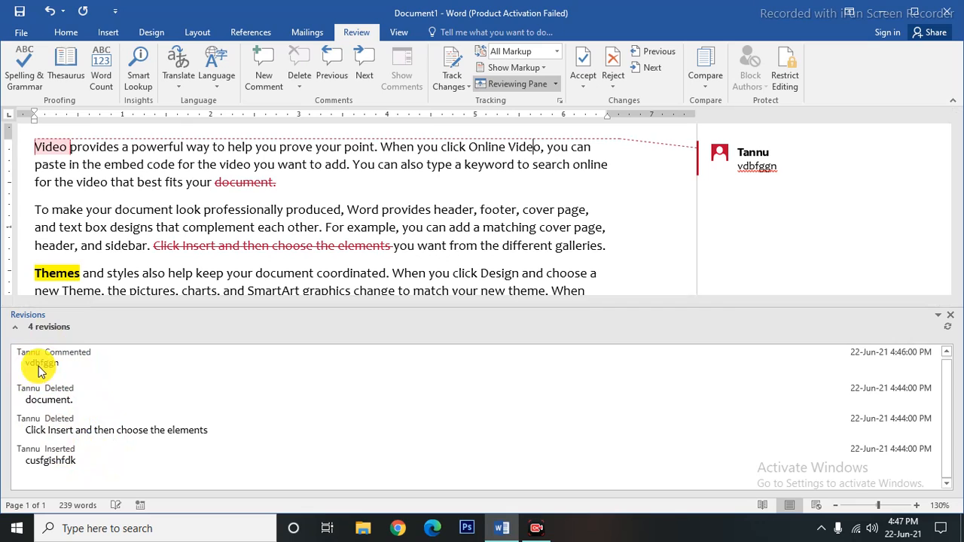
Close the Revisions pane and delete the 'vdbfggn' comment on Video.
left_click(950, 315)
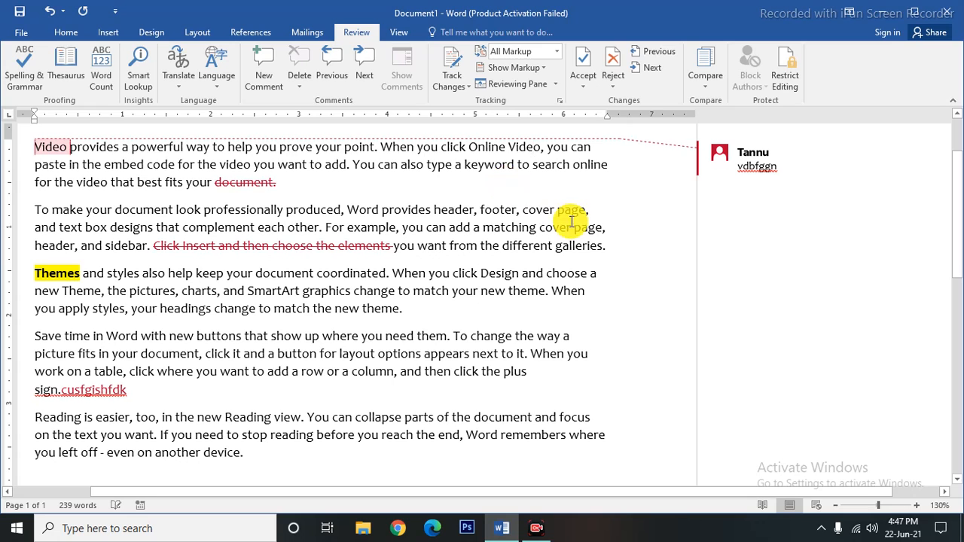
key("ctrl+z")
left_click(790, 158)
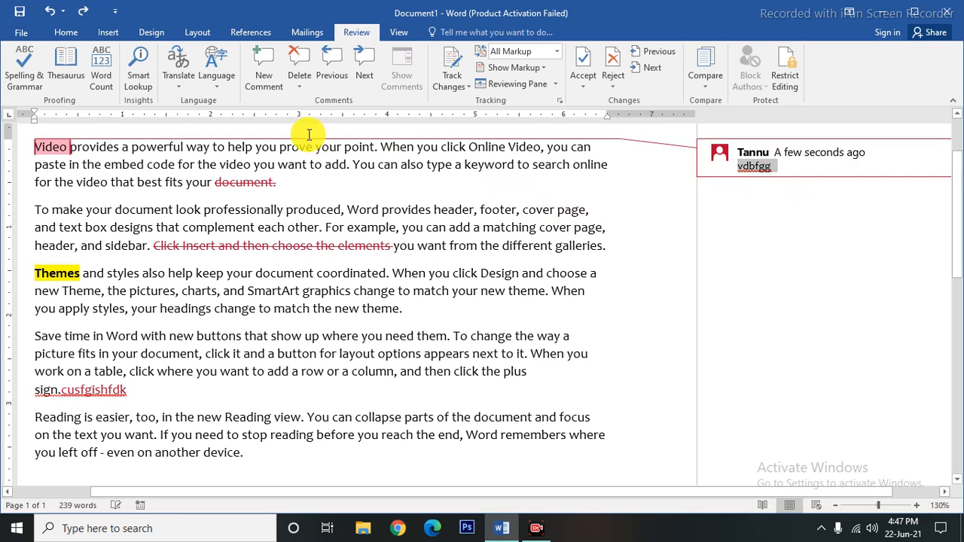
left_click(301, 74)
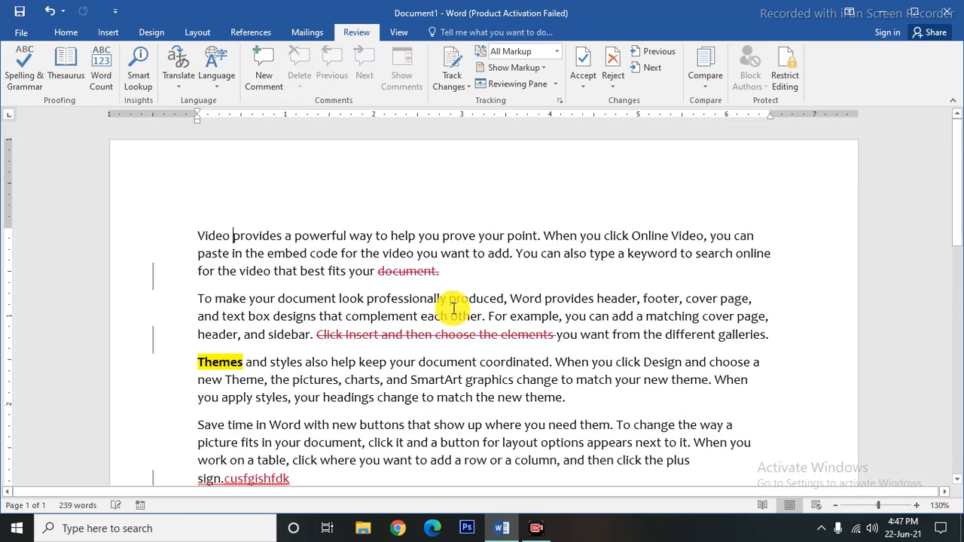
left_click(508, 146)
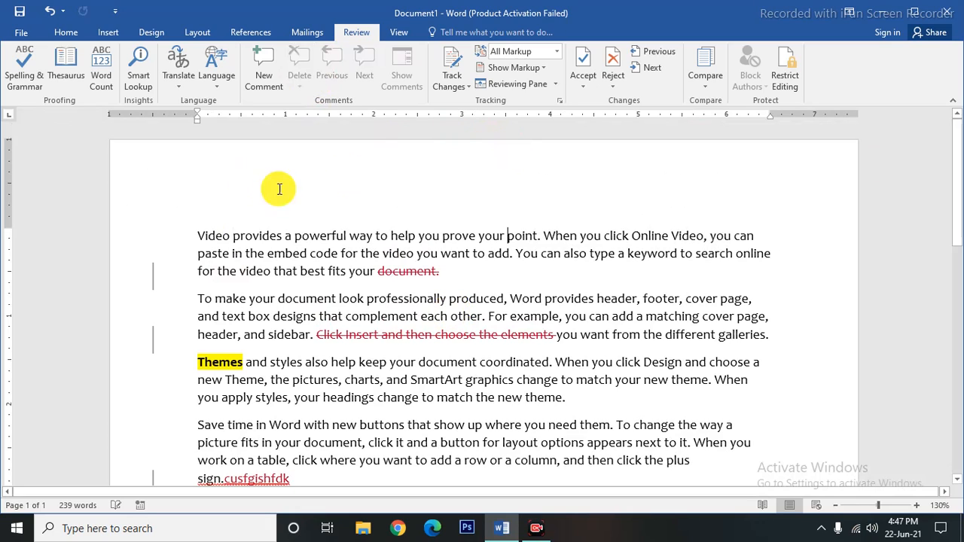
Look through the Display for Review and Accept options, then bring up the Reject options.
left_click(558, 52)
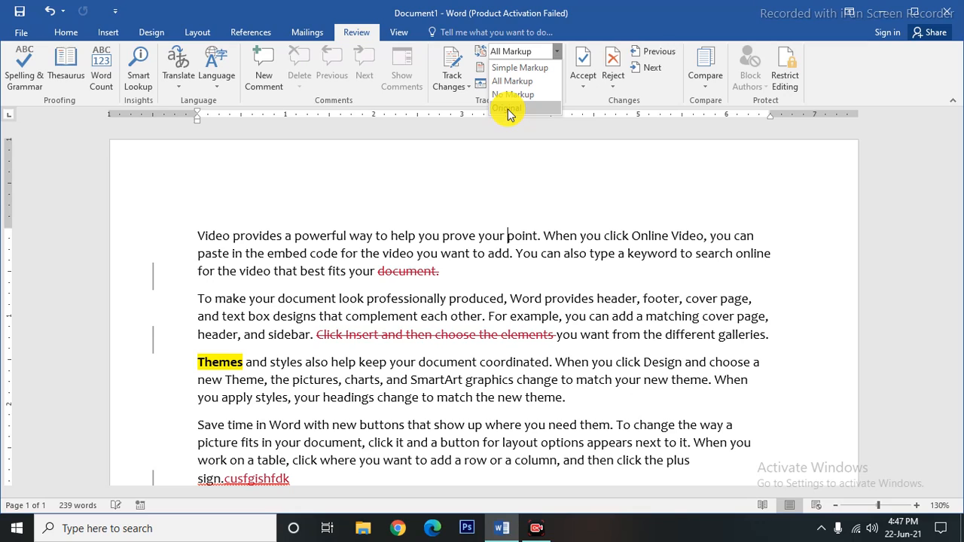
left_click(525, 203)
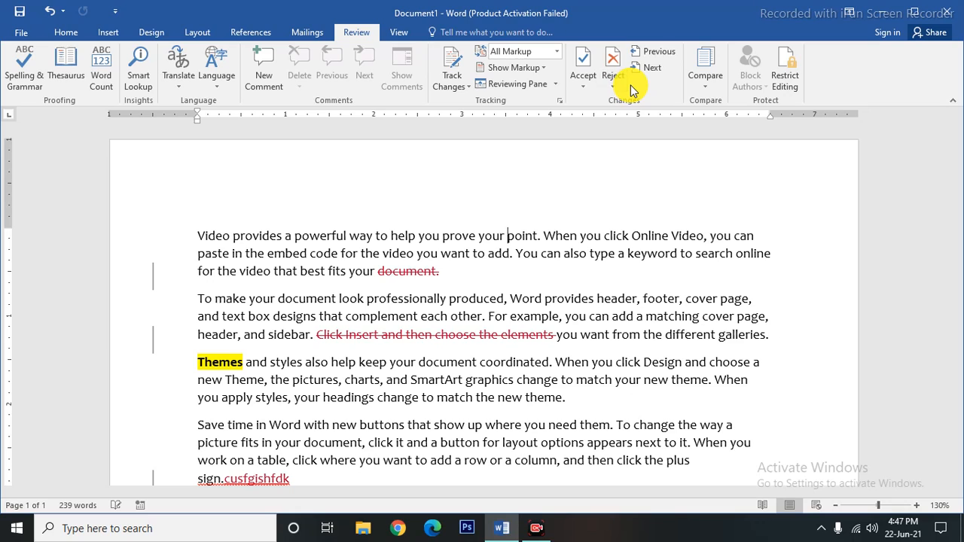
left_click(592, 91)
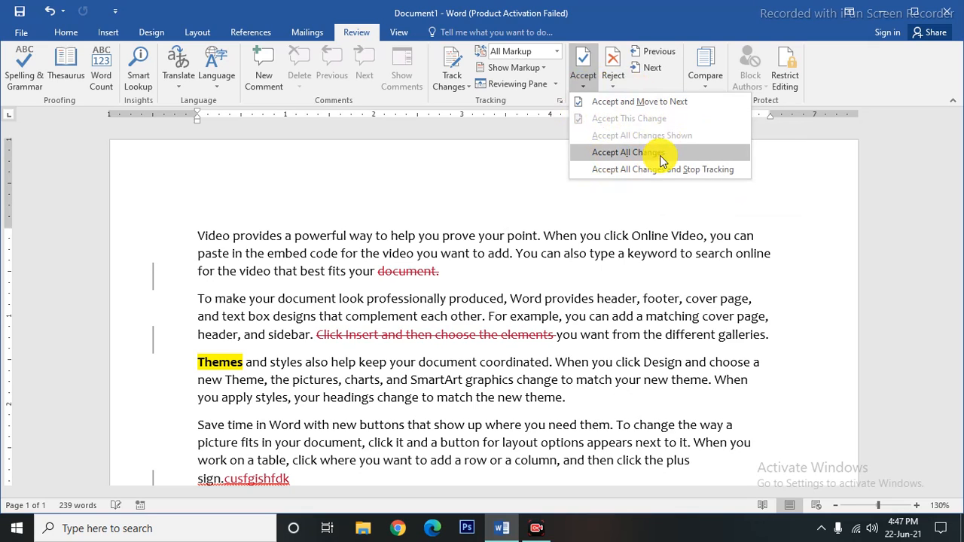
left_click(467, 203)
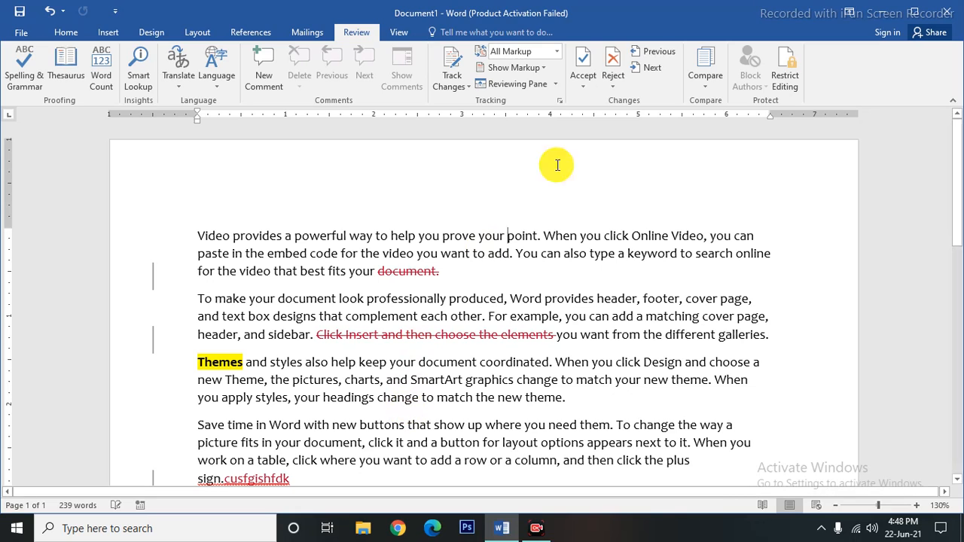
left_click(586, 89)
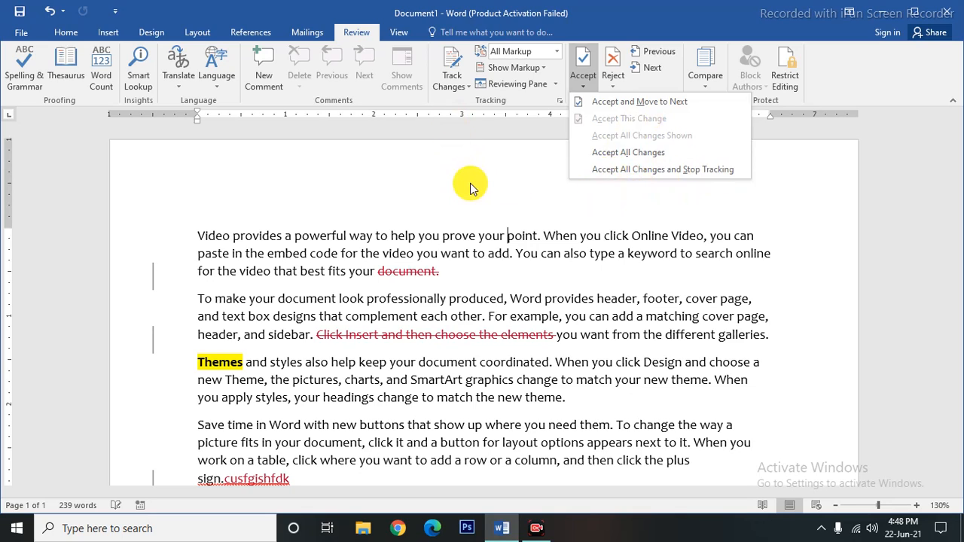
left_click(505, 209)
left_click(611, 86)
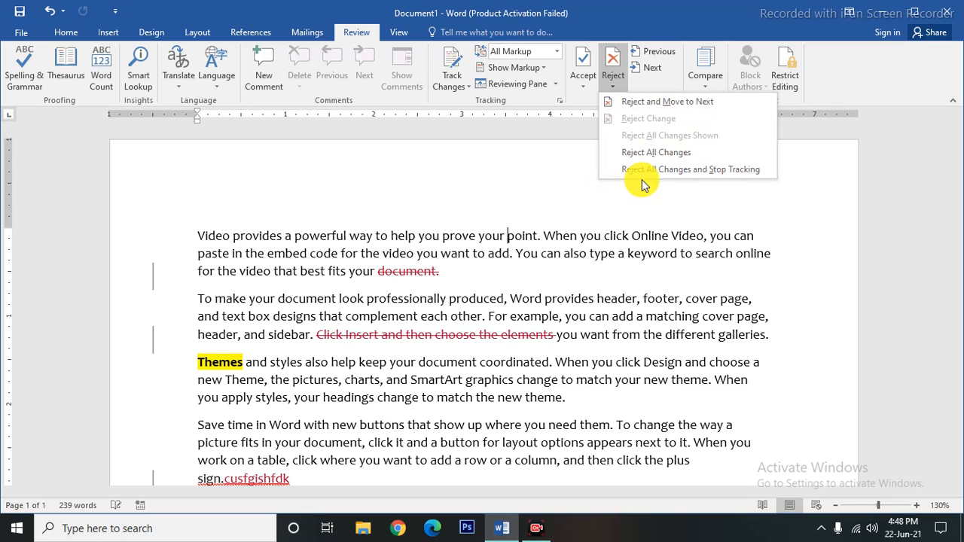
Reject all tracked changes and undo the yellow highlight on Themes.
left_click(533, 185)
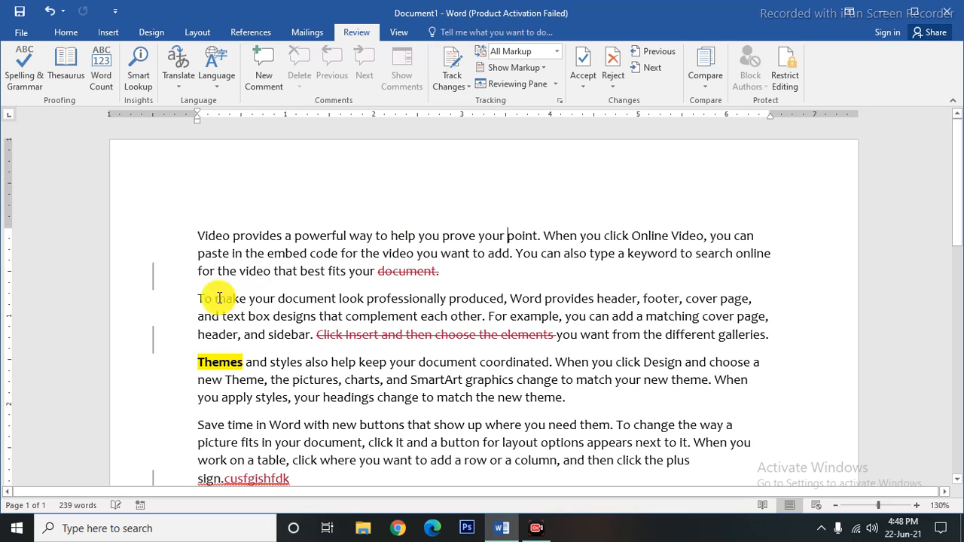
left_click(612, 78)
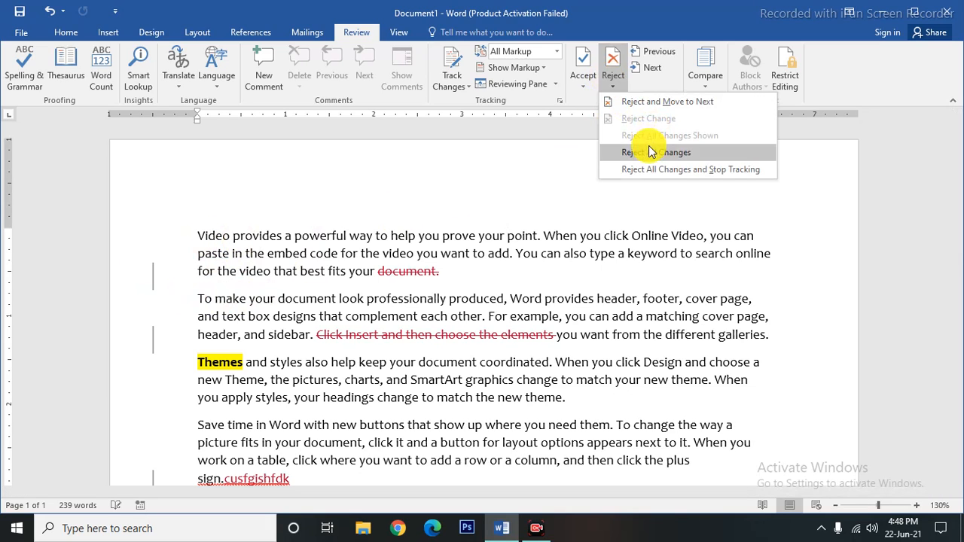
left_click(653, 153)
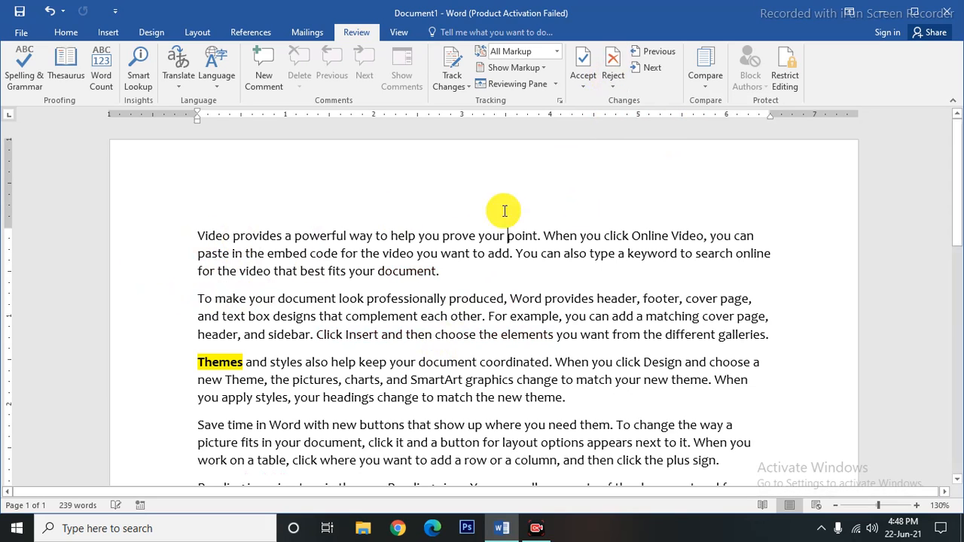
left_click(536, 285)
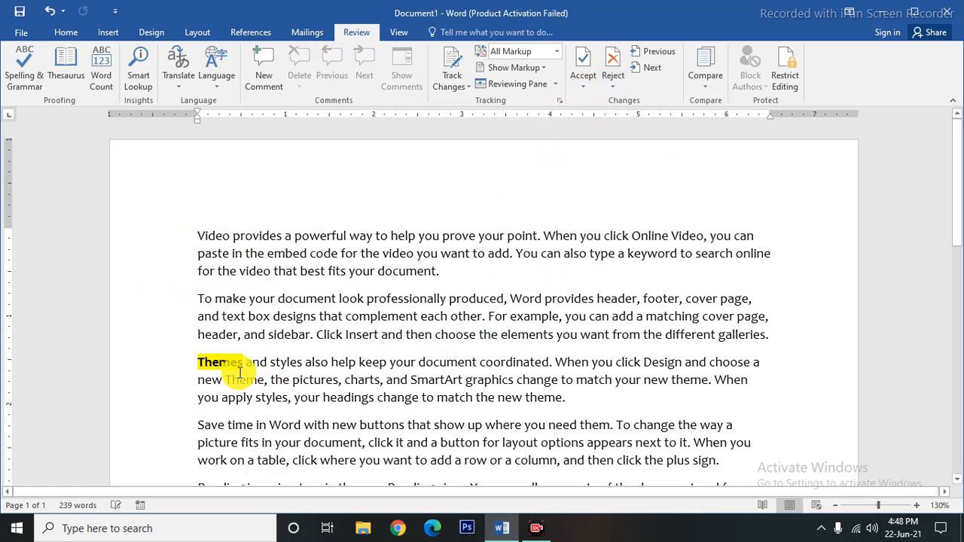
key("ctrl+z")
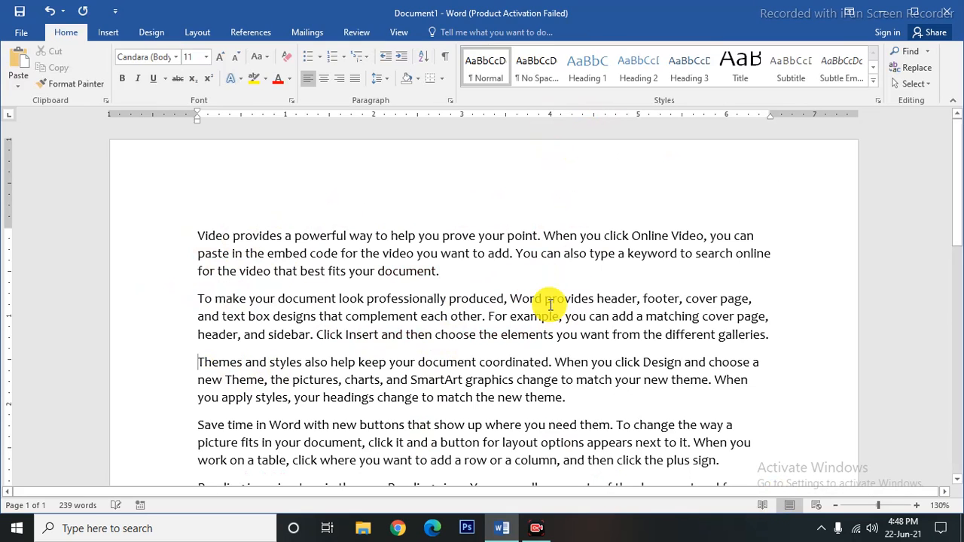
left_click(358, 33)
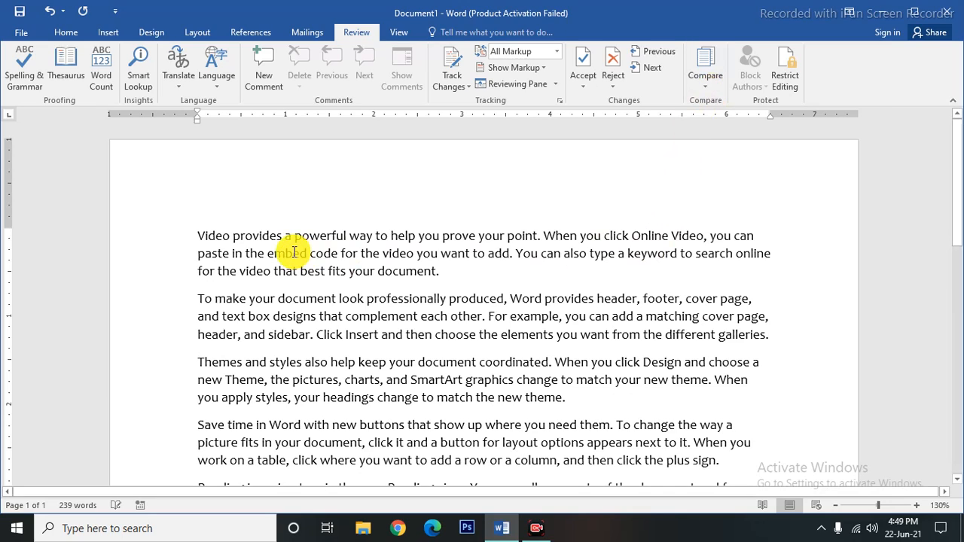
Save the document to the Desktop as 'a1'.
left_click(25, 37)
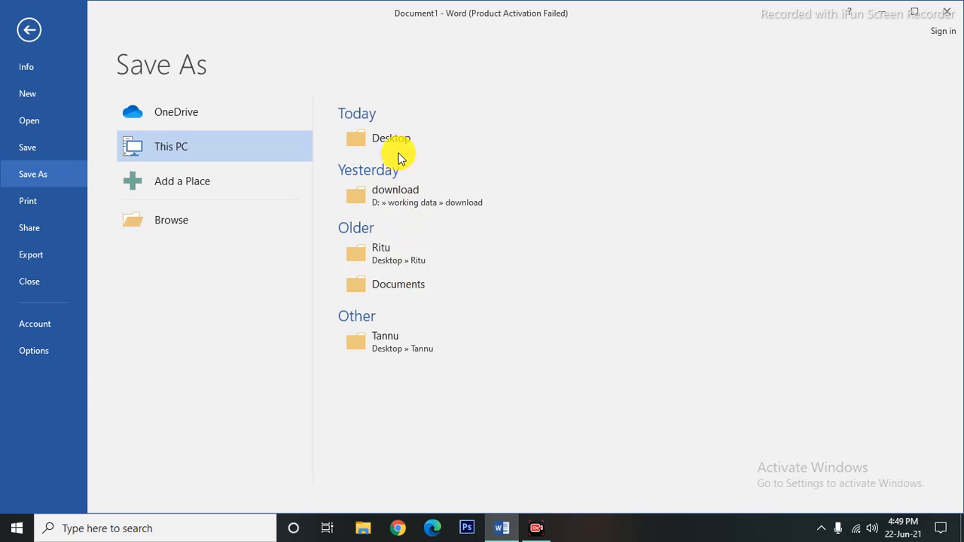
left_click(394, 143)
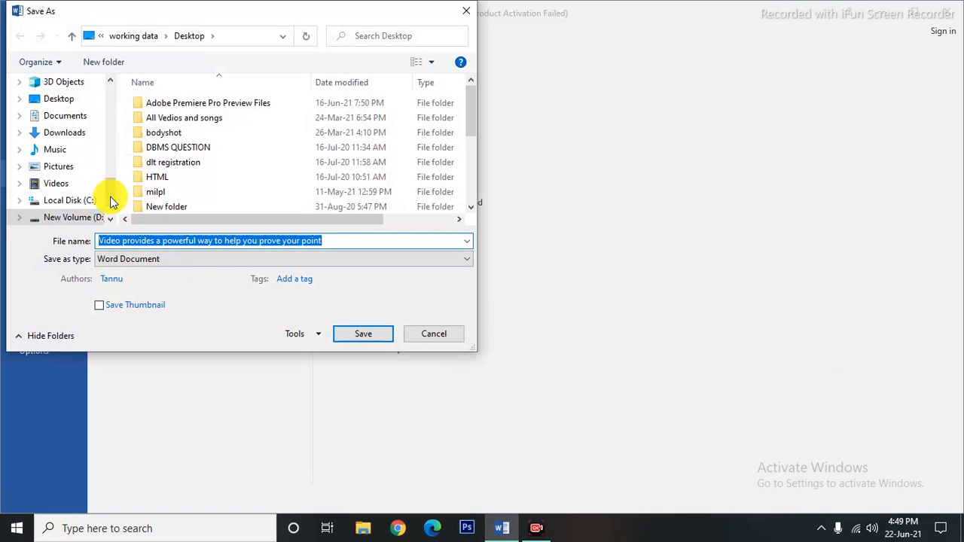
left_click_drag(110, 202, 108, 85)
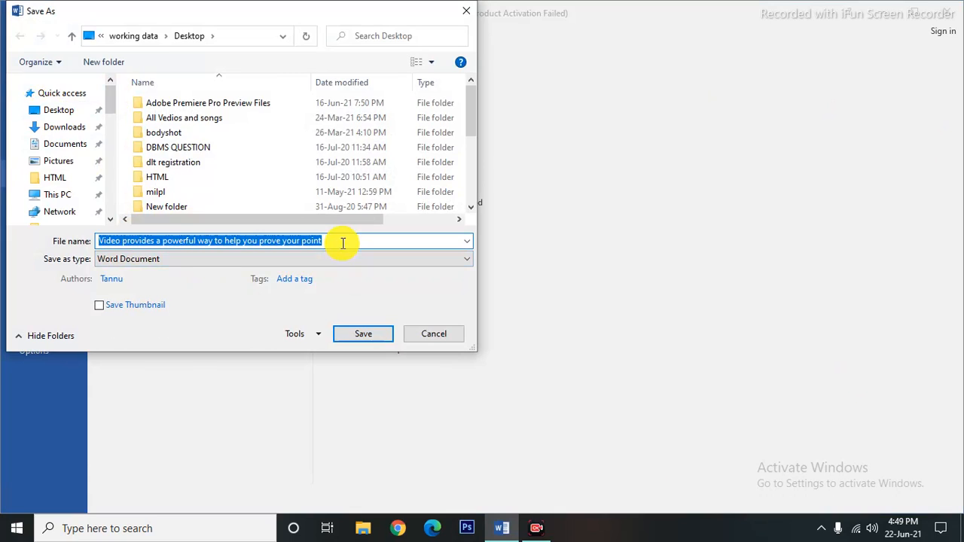
type("a1")
left_click(362, 339)
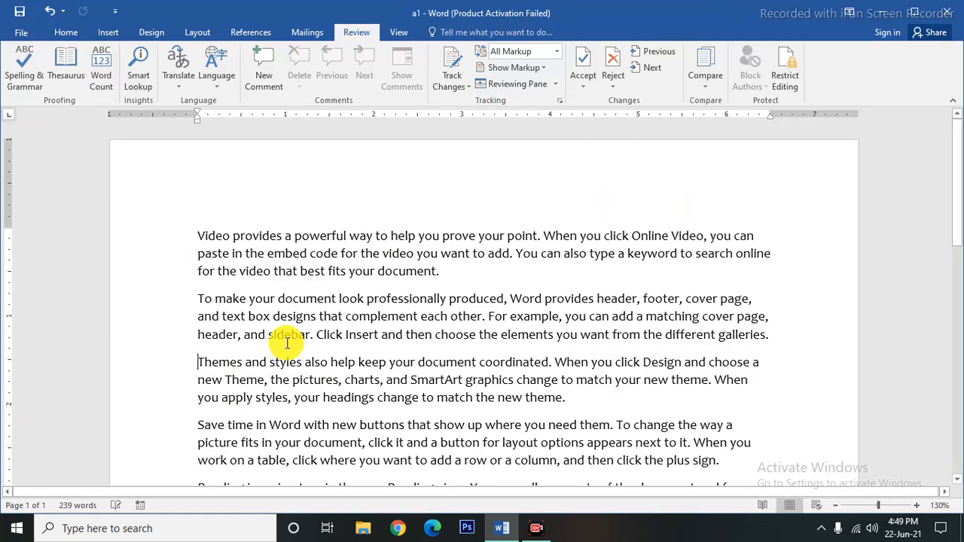
scroll(287, 343, "down", 5)
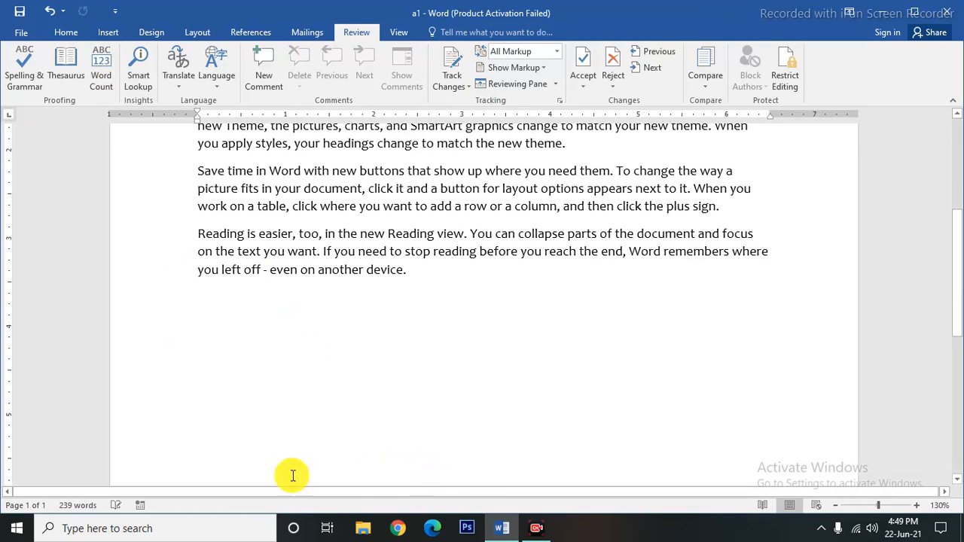
Launch Word 2016 from Windows search and create a blank document.
left_click(128, 528)
type("w")
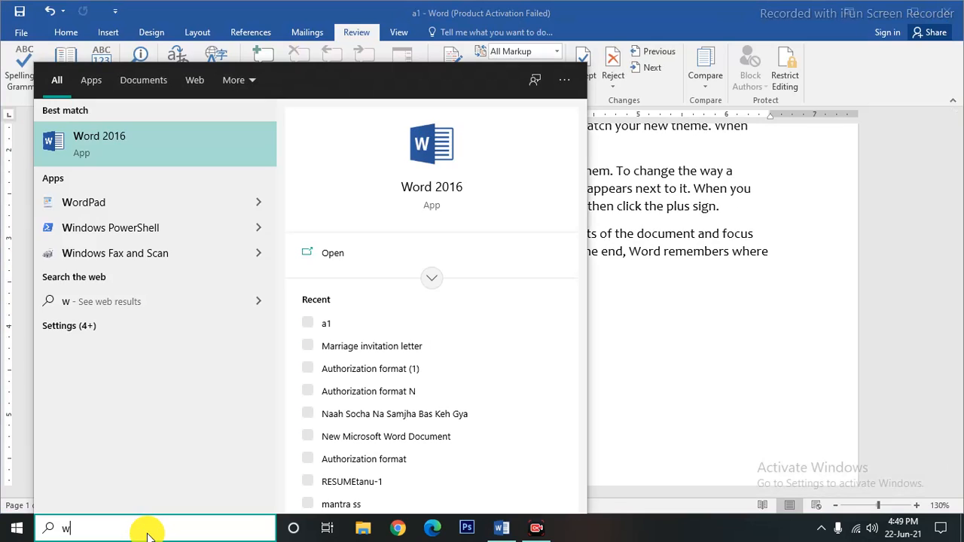
left_click(86, 136)
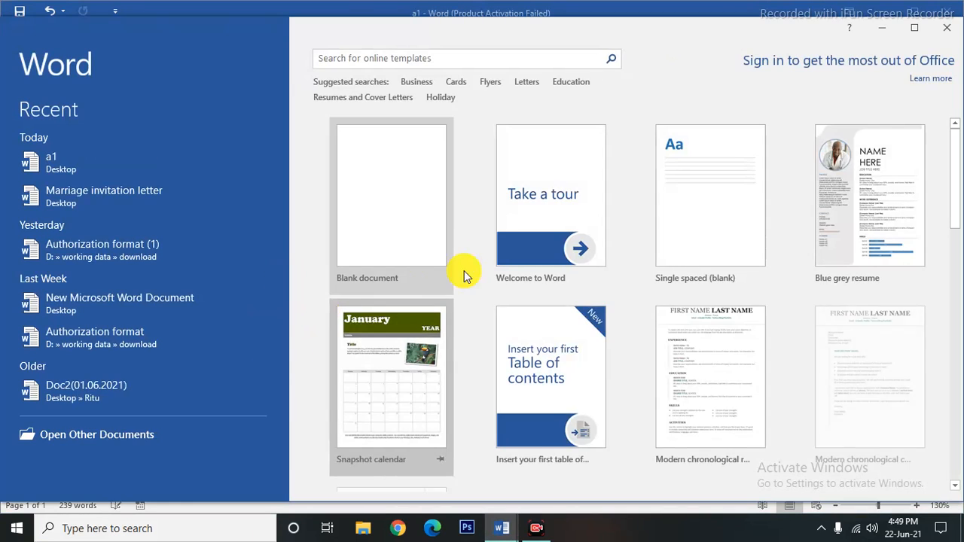
left_click(400, 239)
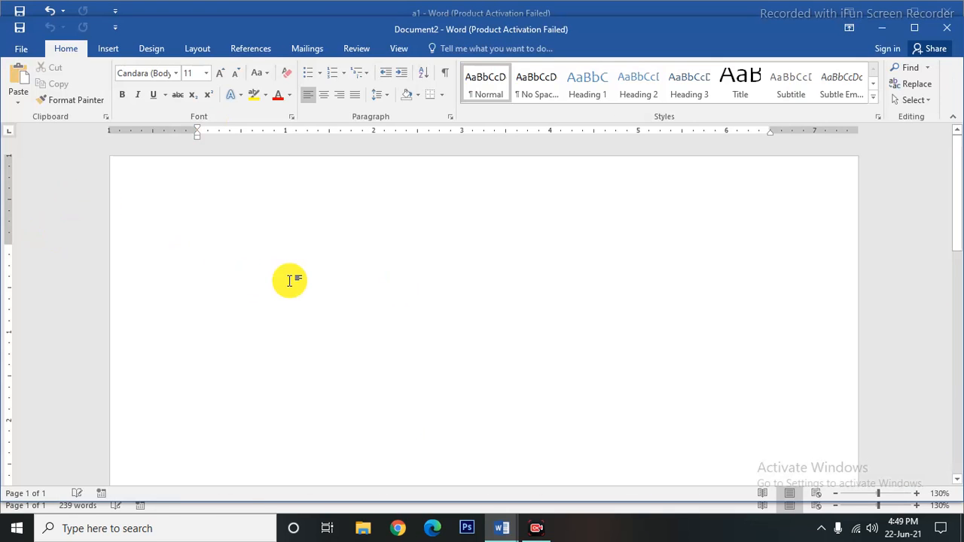
Enter =rand(1,1), the word Welcome, and =rand(1,2) to generate sample text.
type("=rand")
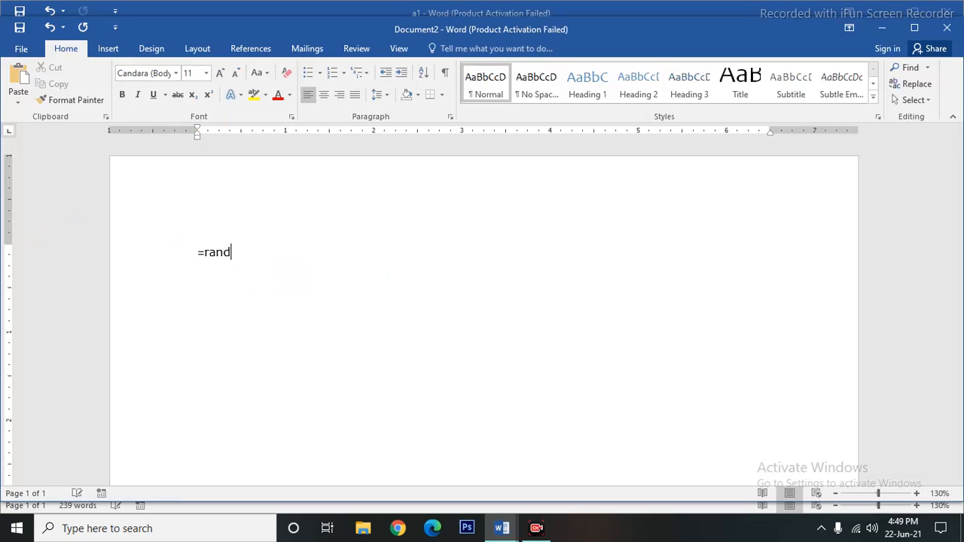
type("(")
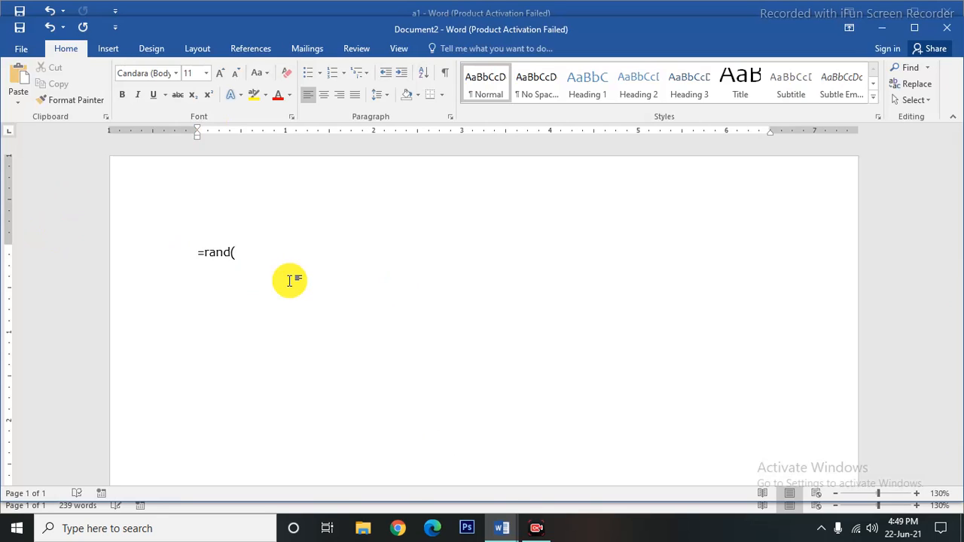
type("1")
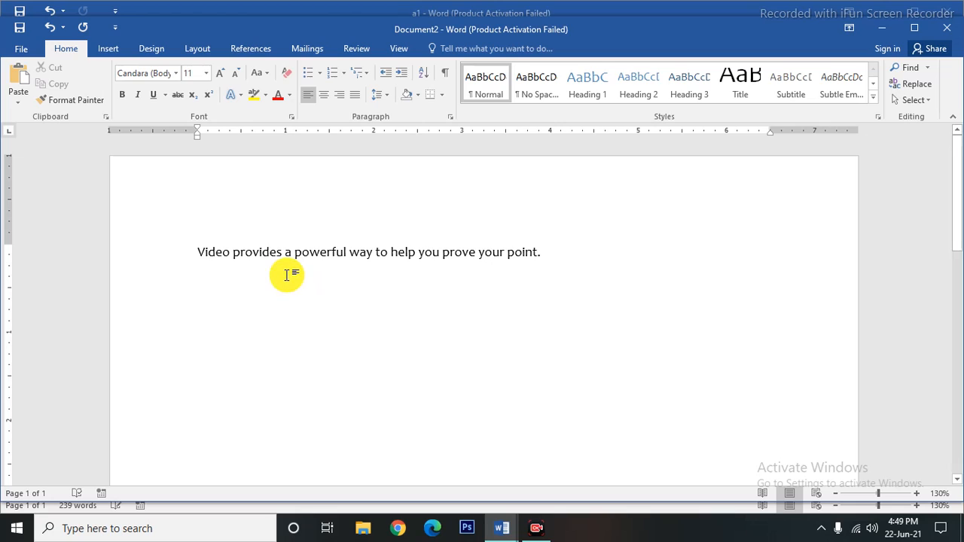
key("Return")
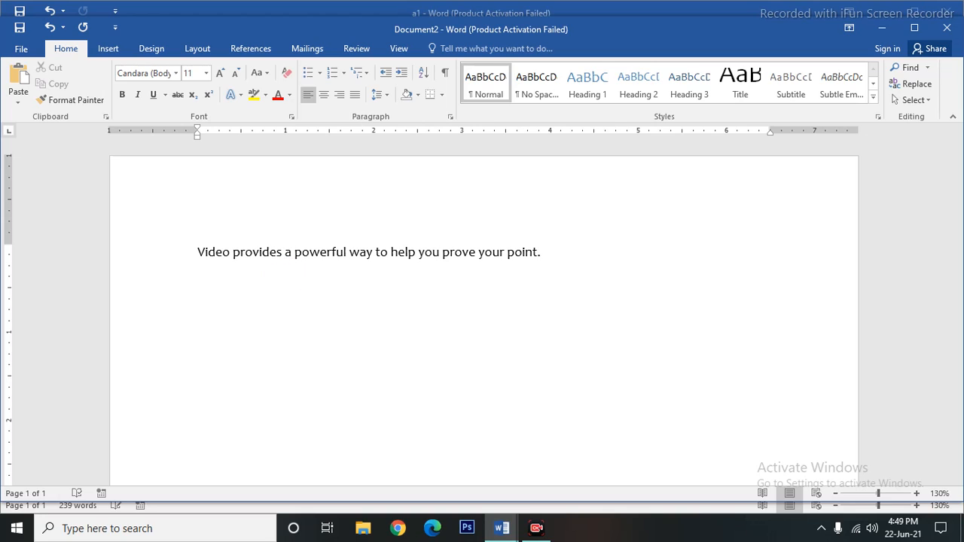
type("Welcome")
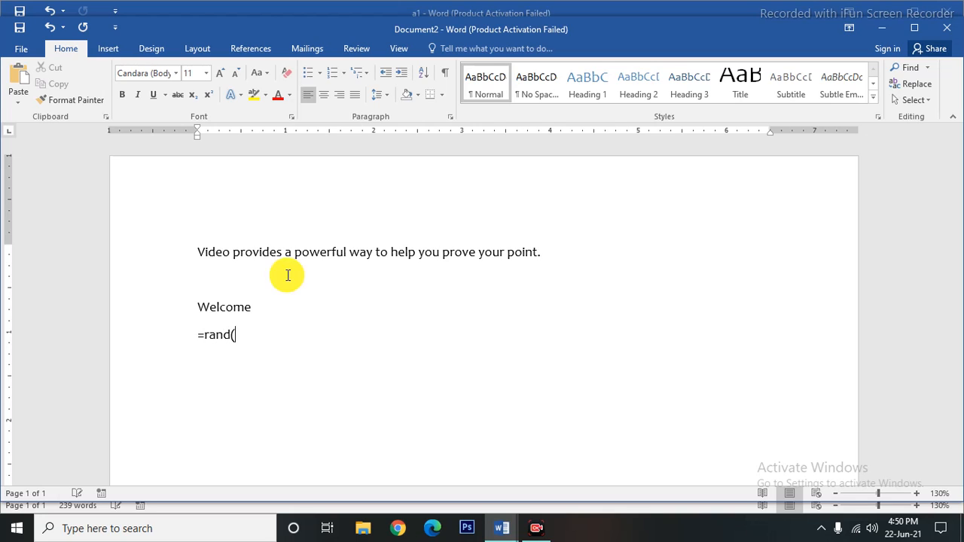
type("1")
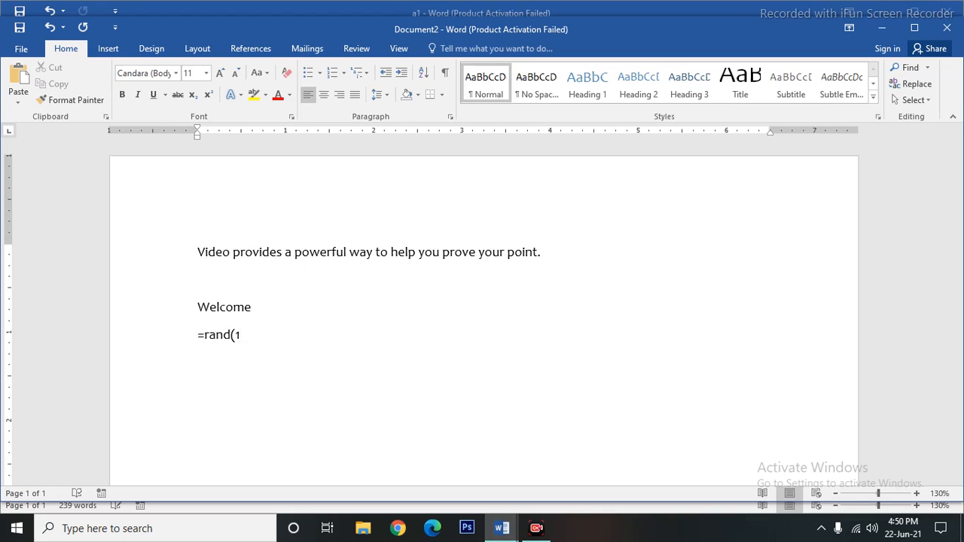
type(",2)")
key("Return")
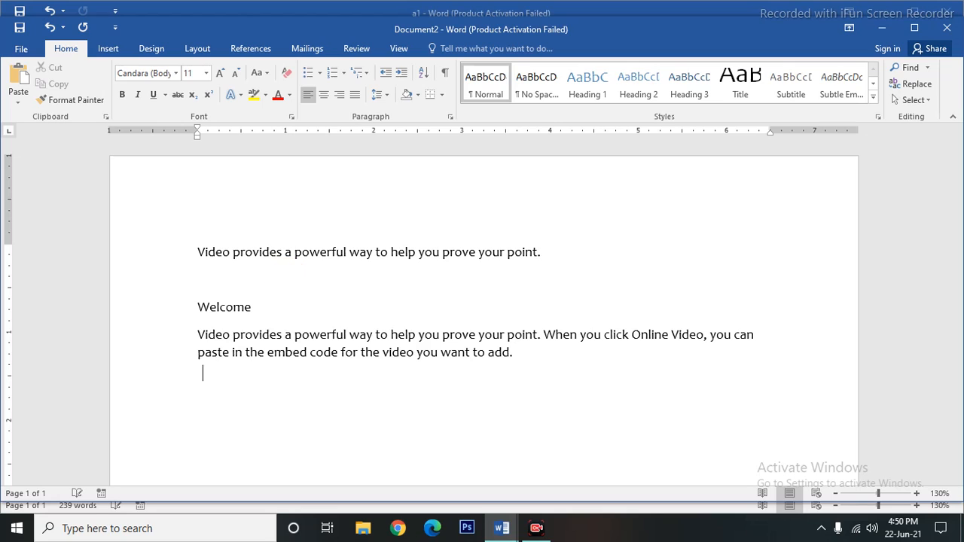
Save the new document to the Desktop as 'a2' and close its window.
left_click(21, 30)
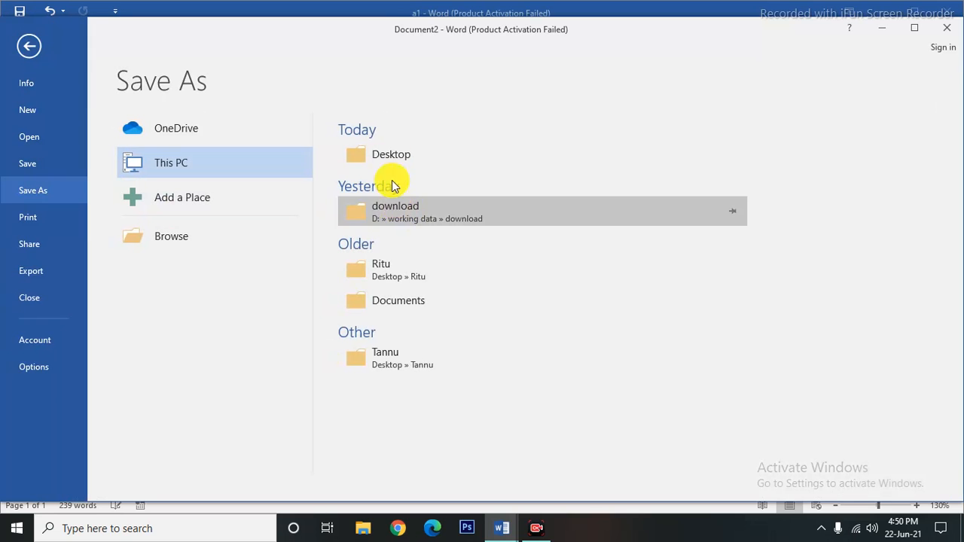
left_click(392, 153)
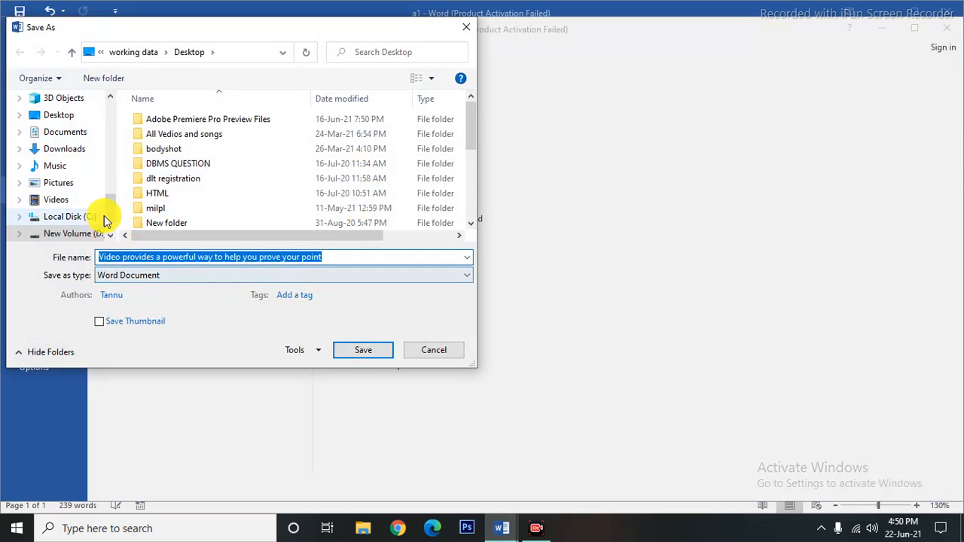
type("a2")
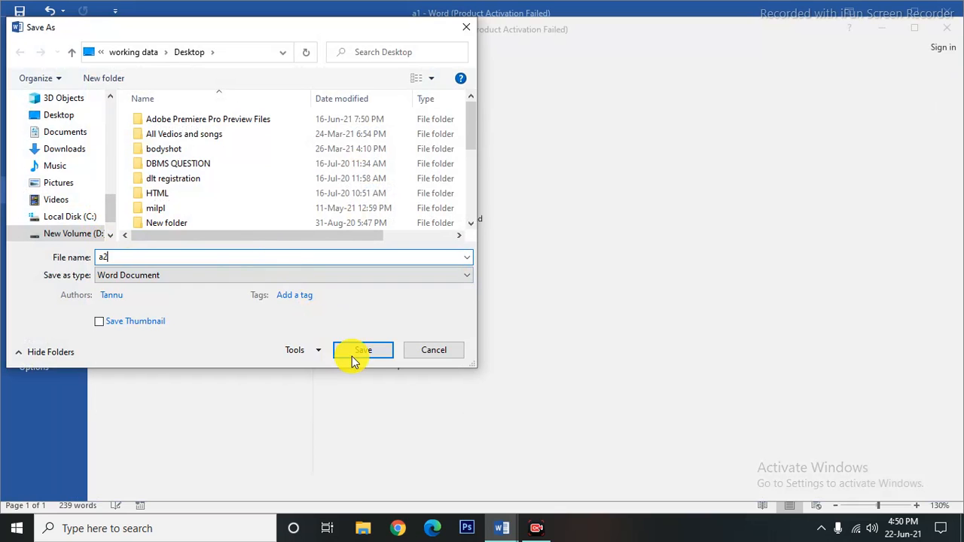
left_click(347, 353)
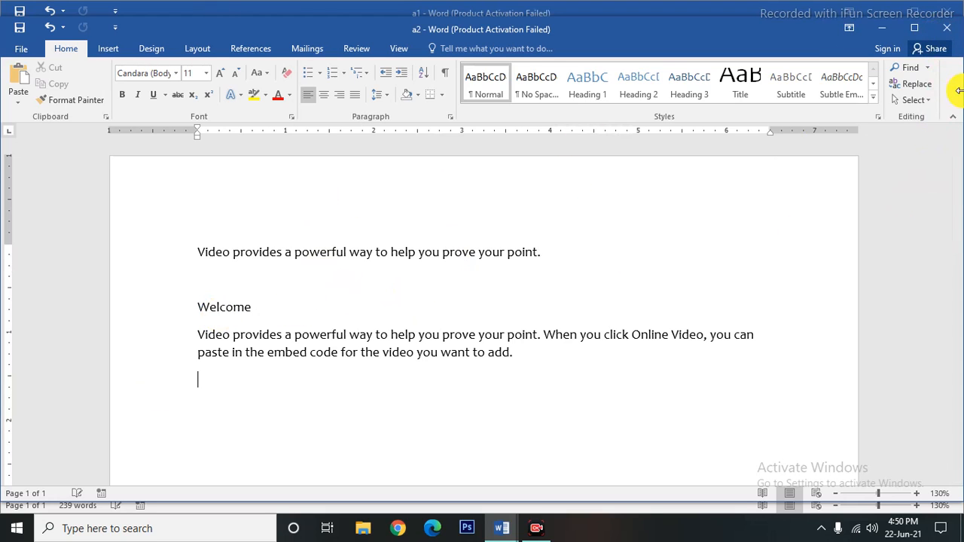
left_click(947, 33)
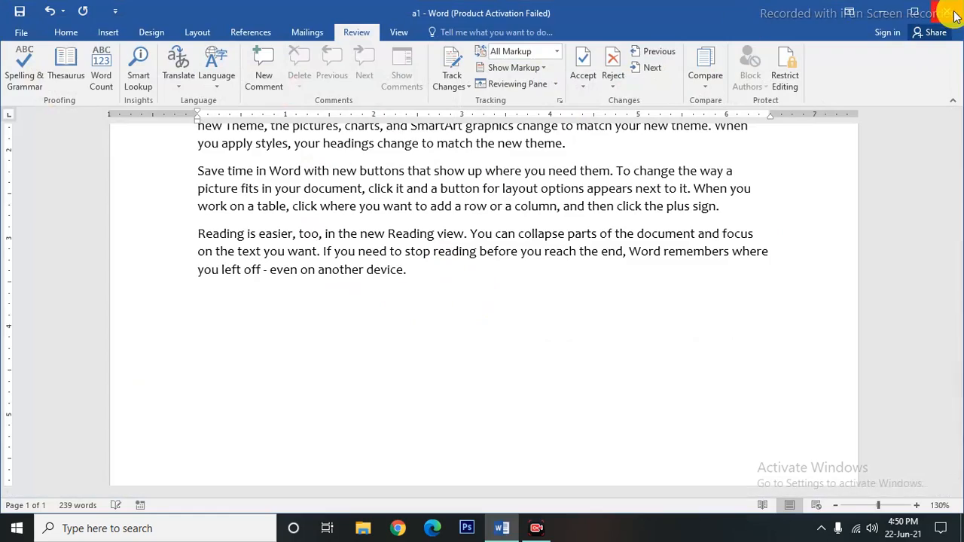
Close a1, open a fresh blank Word document, and show the Review tab's Compare options.
left_click(956, 15)
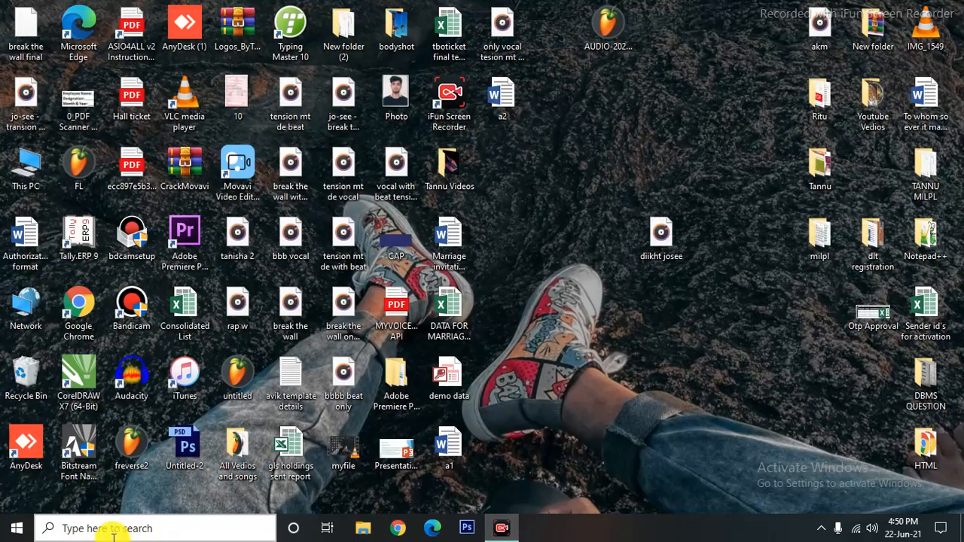
left_click(109, 530)
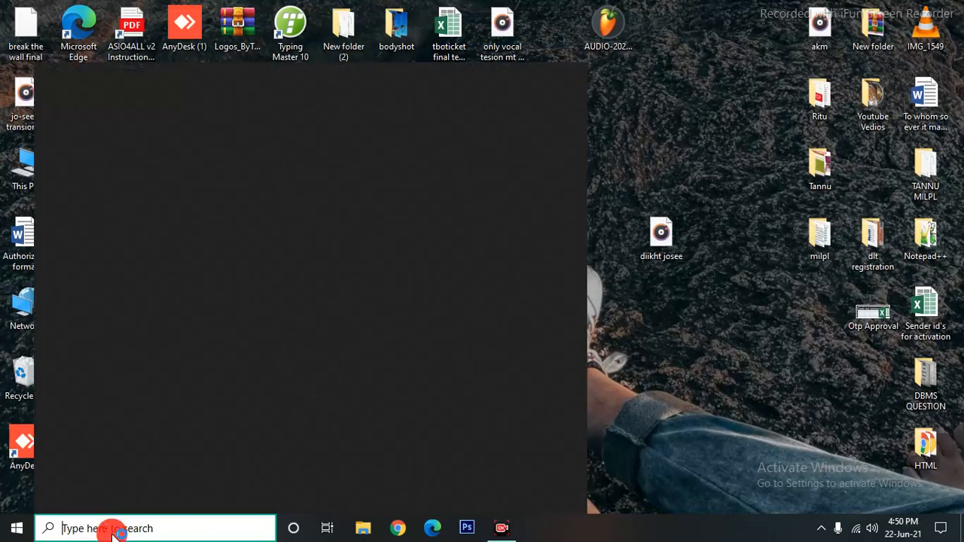
type("wo")
left_click(80, 165)
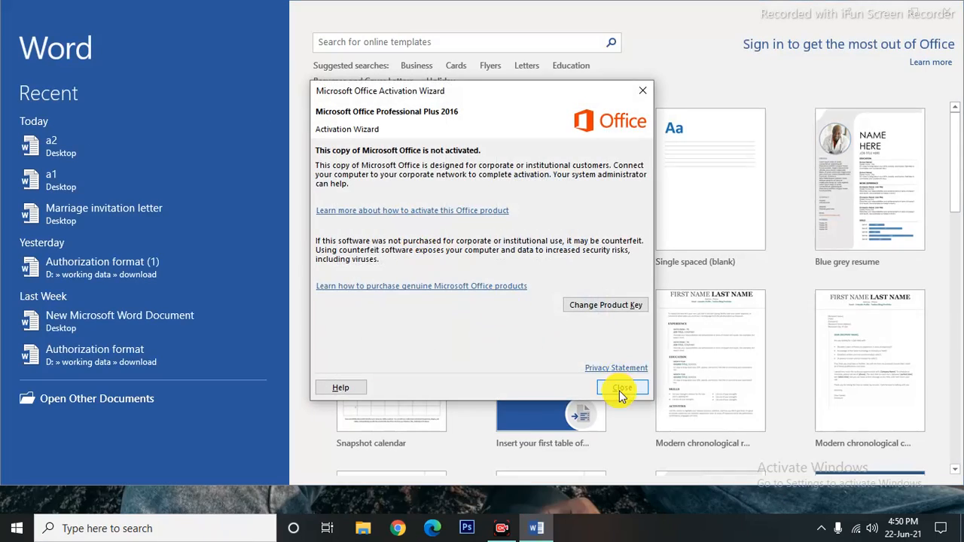
left_click(621, 390)
left_click(370, 193)
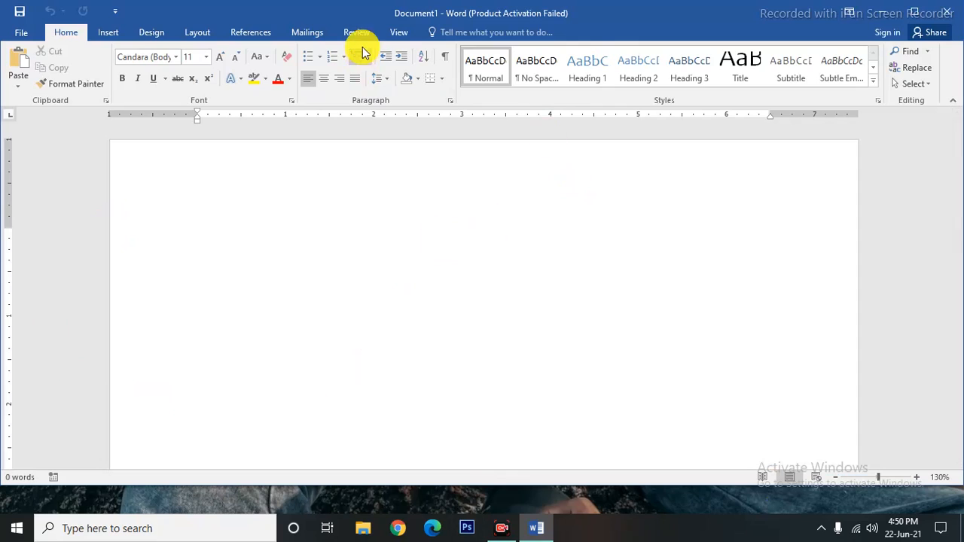
left_click(358, 31)
left_click(706, 85)
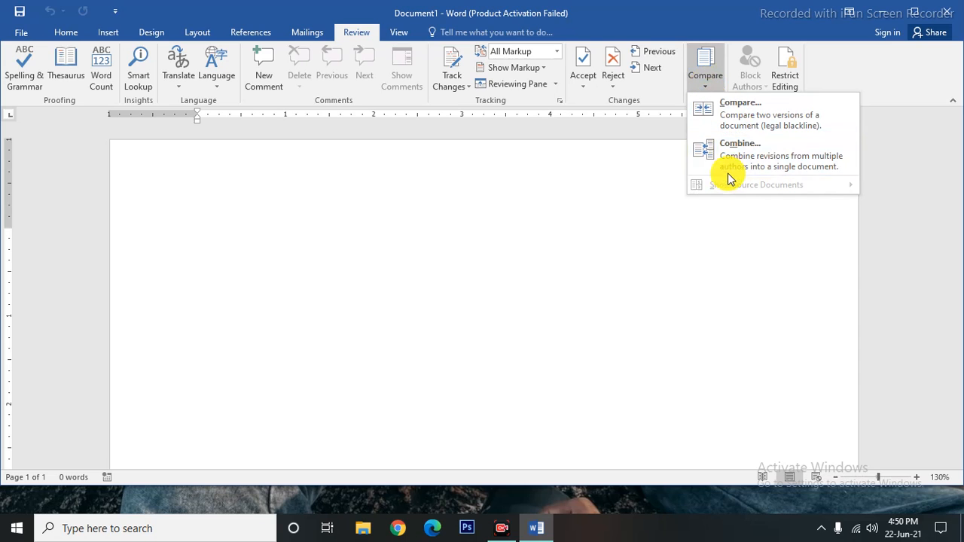
Compare a1.docx as the original against a2.docx as the revised version.
left_click(739, 105)
left_click(446, 220)
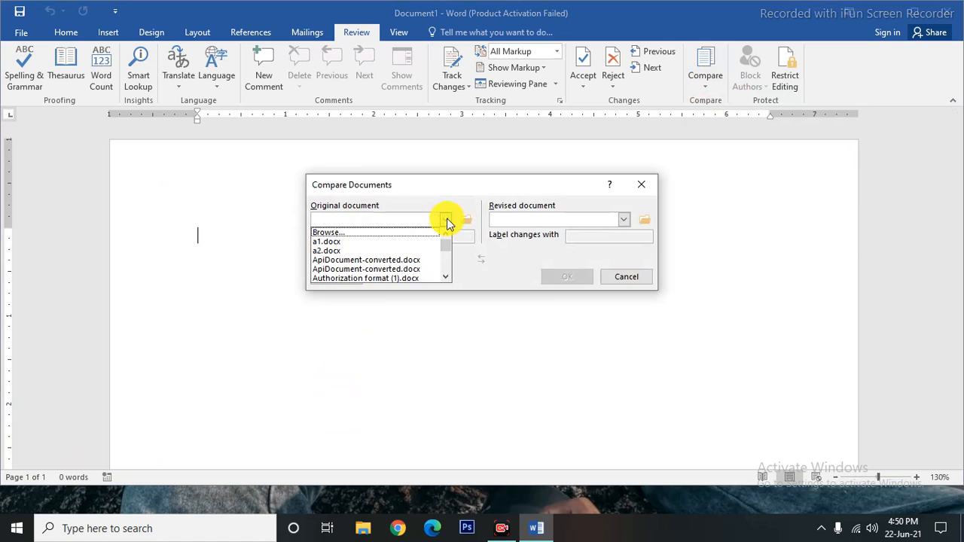
left_click(326, 243)
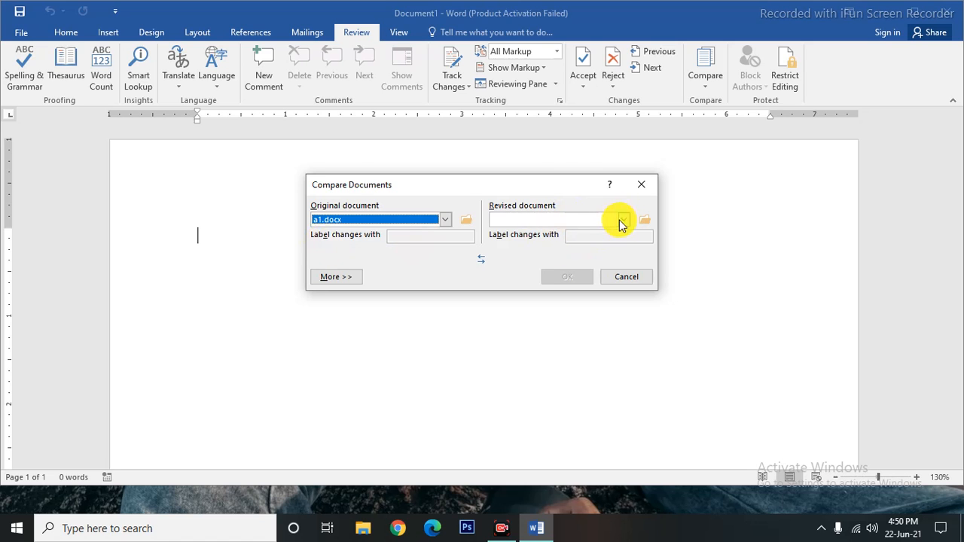
left_click(623, 220)
left_click(521, 251)
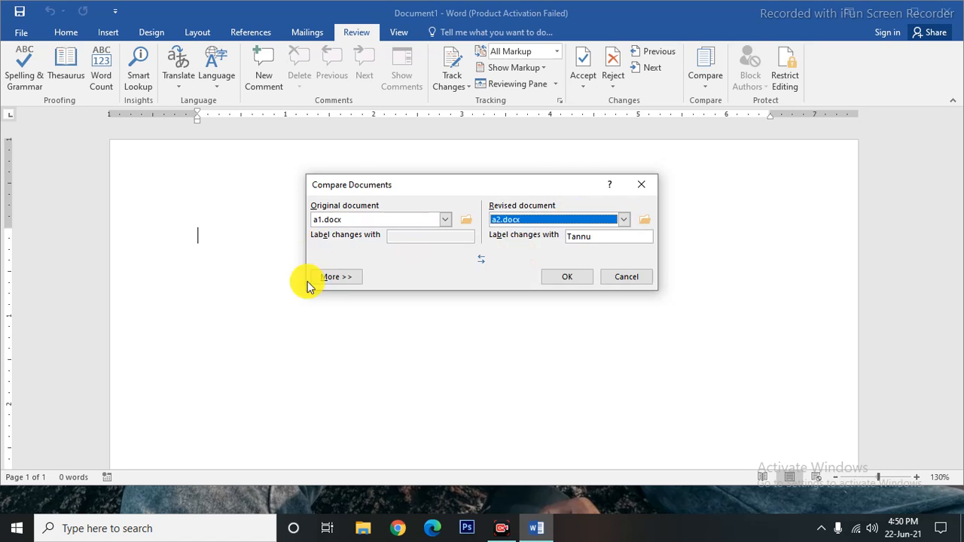
left_click(575, 279)
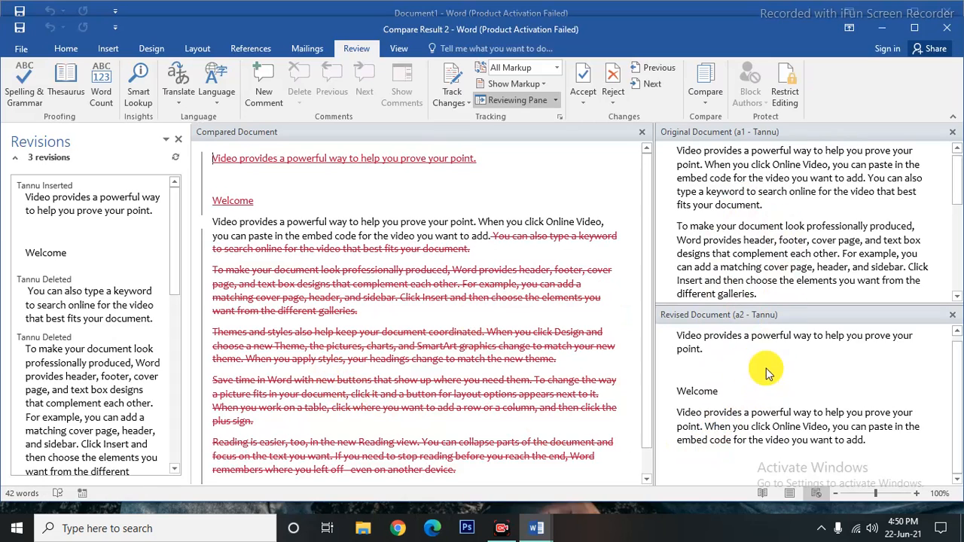
Close the Revisions pane and the Original and Revised Document panes, leaving only Compare Result 2.
left_click(181, 142)
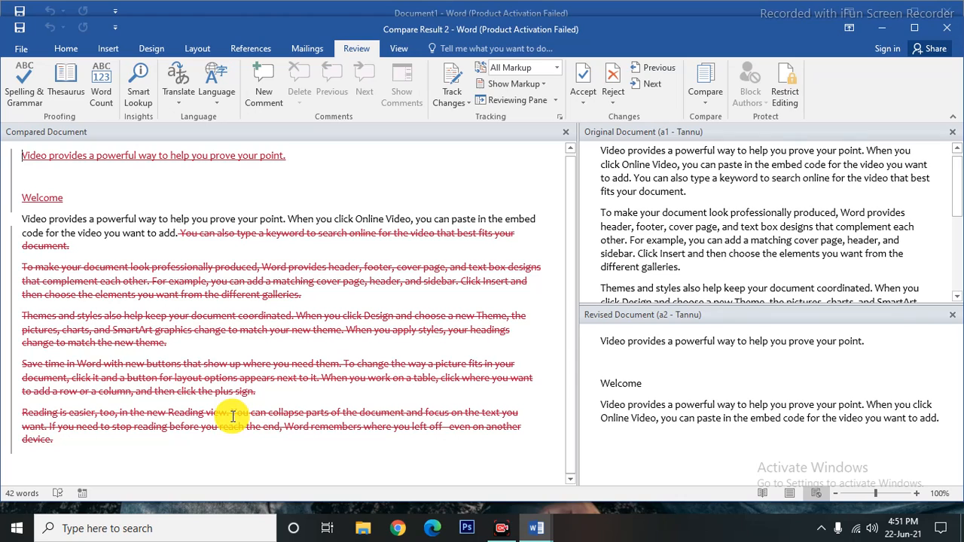
scroll(232, 416, "up", 1)
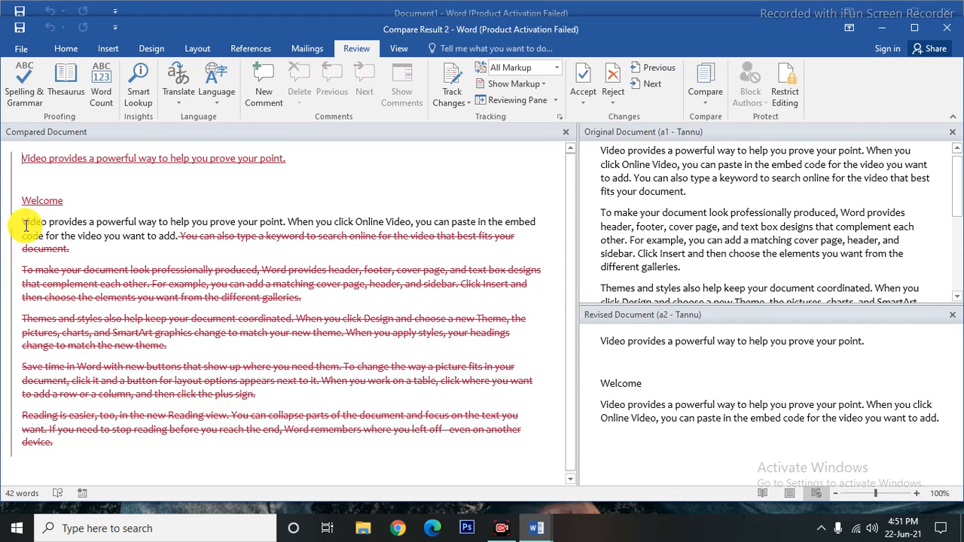
left_click_drag(24, 224, 178, 247)
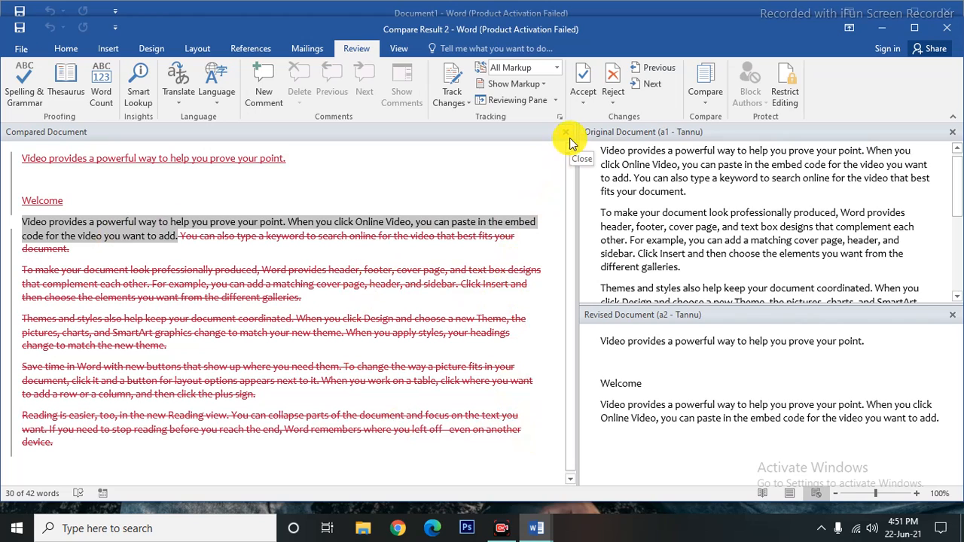
left_click(953, 133)
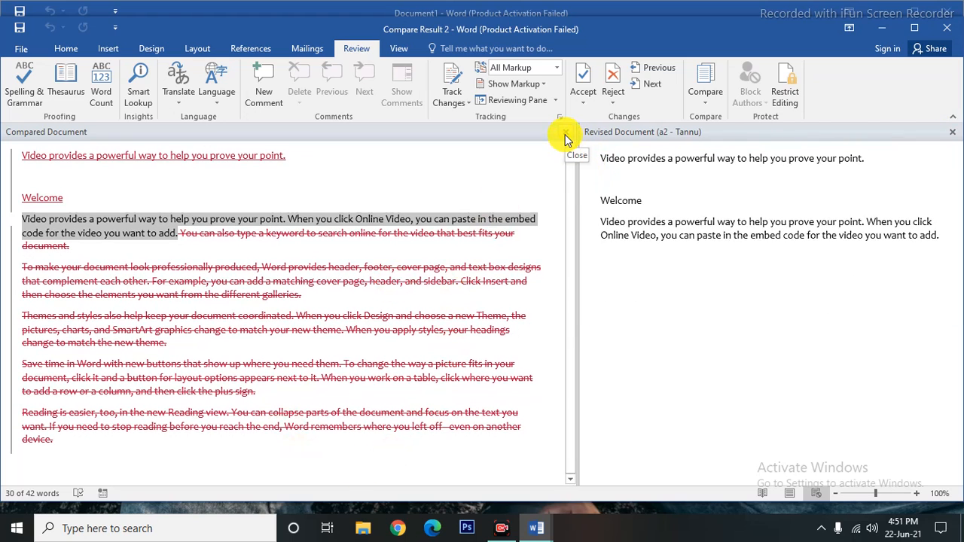
left_click(565, 135)
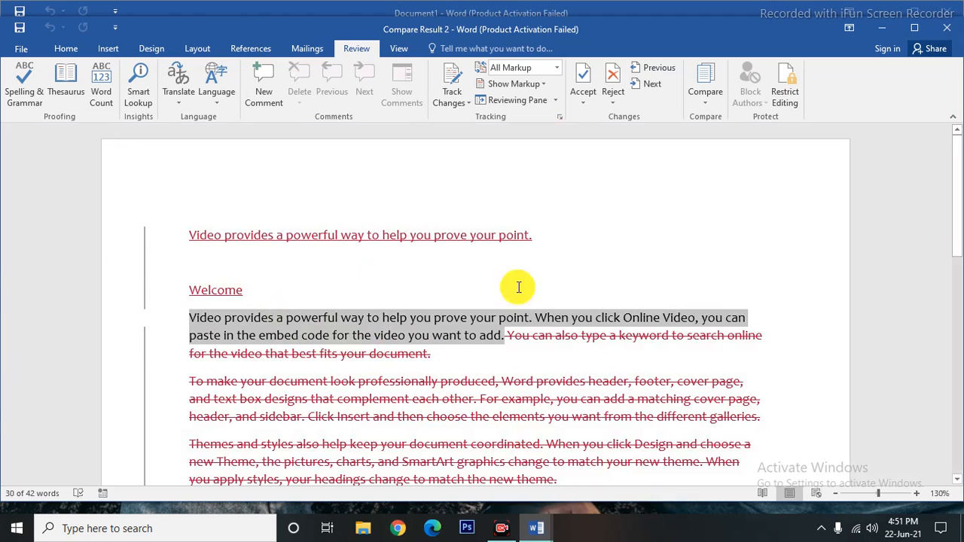
Close Compare Result 2 without saving and stretch the Word window down to the taskbar.
left_click(943, 30)
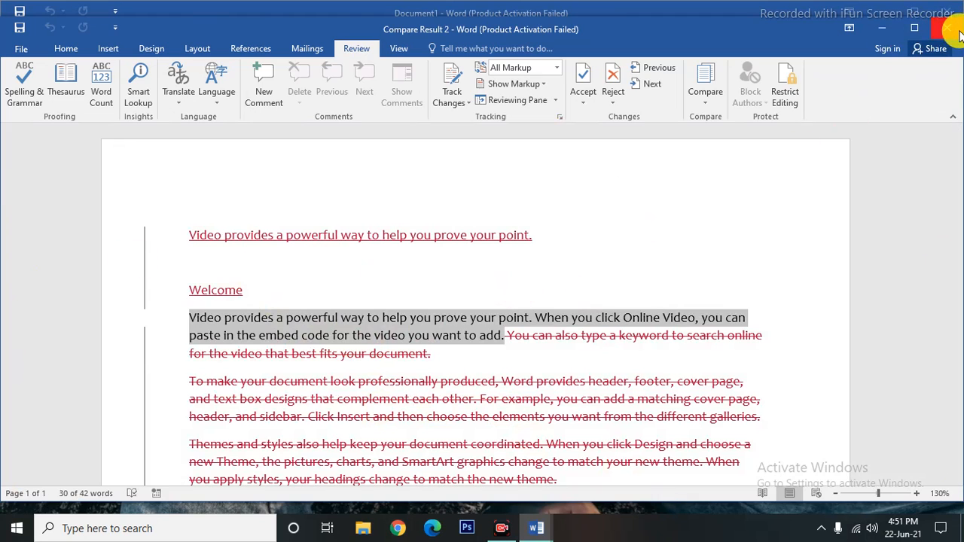
left_click(471, 292)
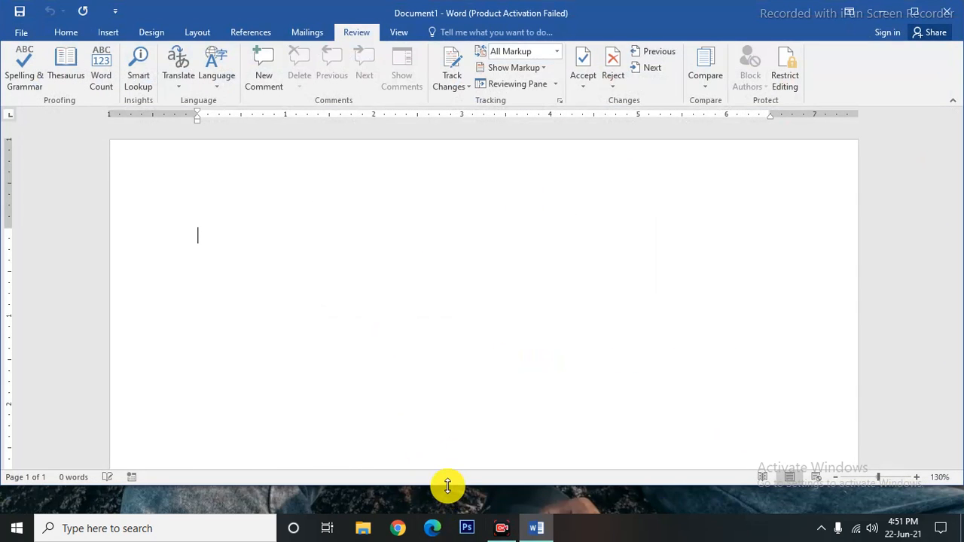
left_click_drag(448, 486, 444, 513)
Combine a1.docx (original) and a2.docx (revised) into a new document showing revision markup.
left_click(712, 81)
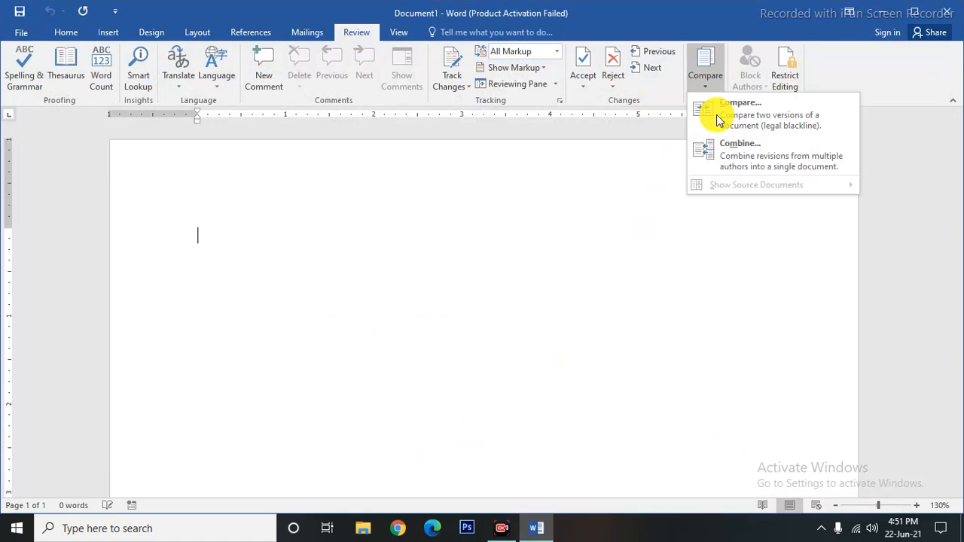
left_click(738, 150)
left_click(444, 234)
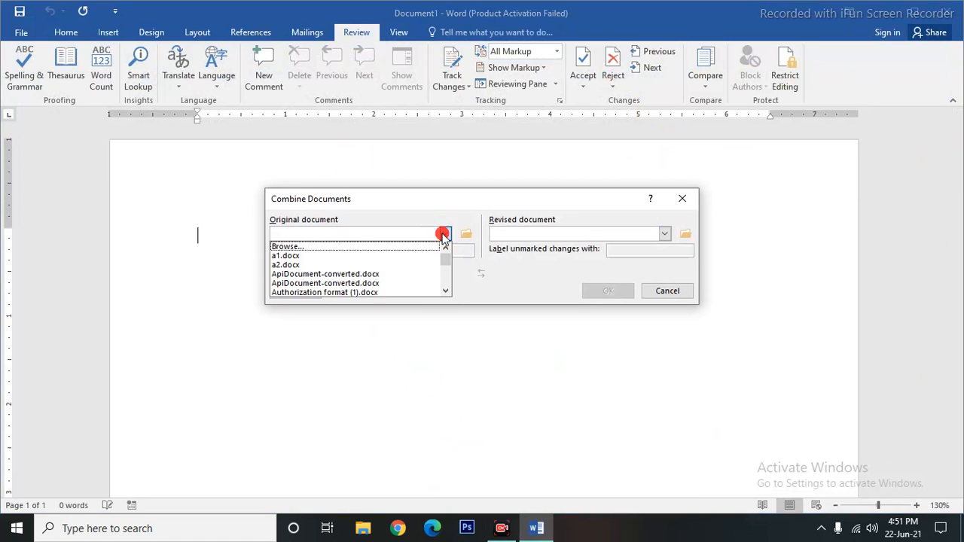
left_click(277, 256)
left_click(665, 234)
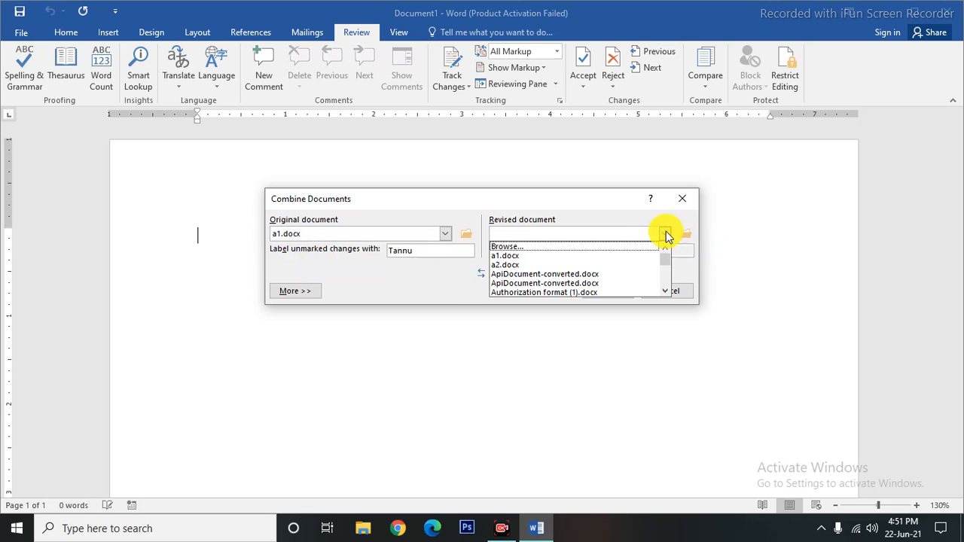
left_click(509, 265)
left_click(608, 293)
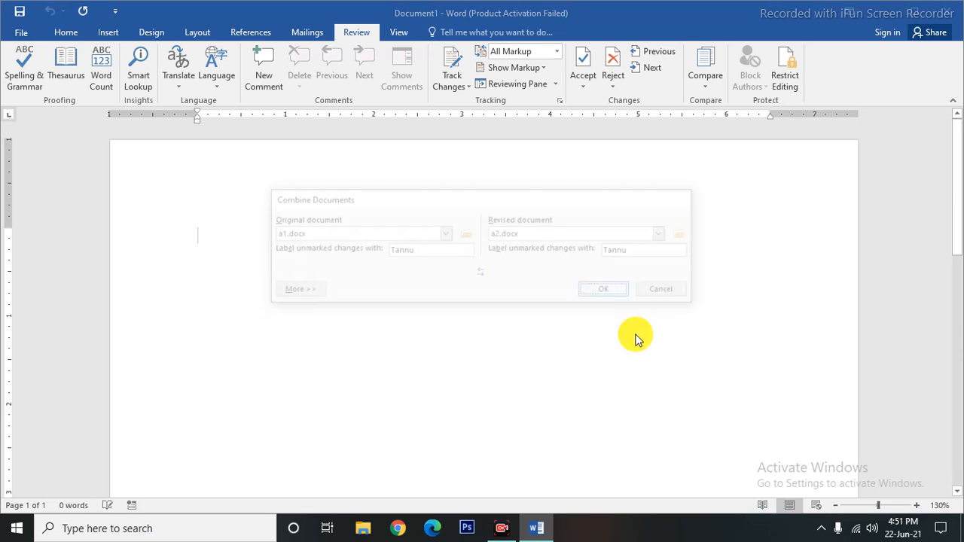
scroll(317, 291, "down", 10)
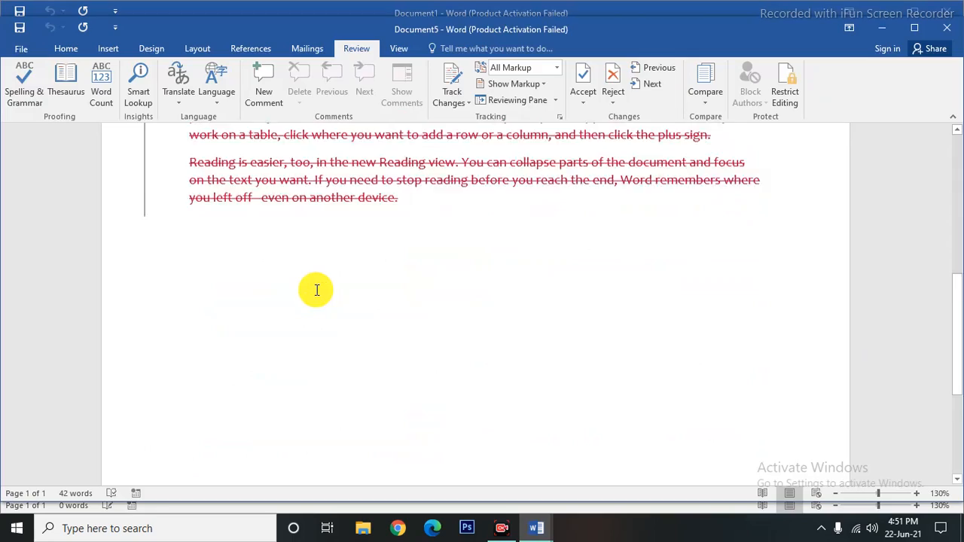
Review the combined Document5 in a restored window, then close it without saving.
scroll(317, 297, "up", 10)
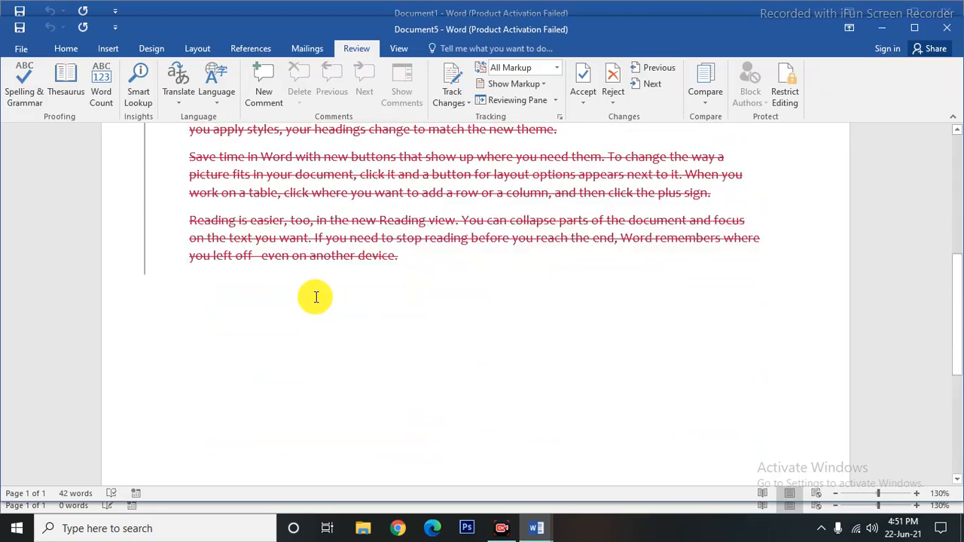
scroll(316, 297, "up", 1)
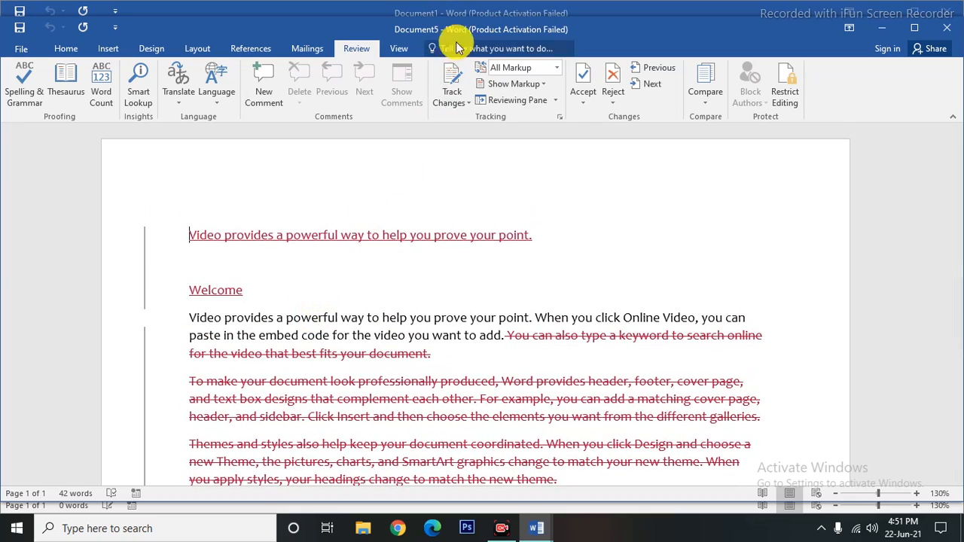
left_click_drag(447, 36, 430, 6)
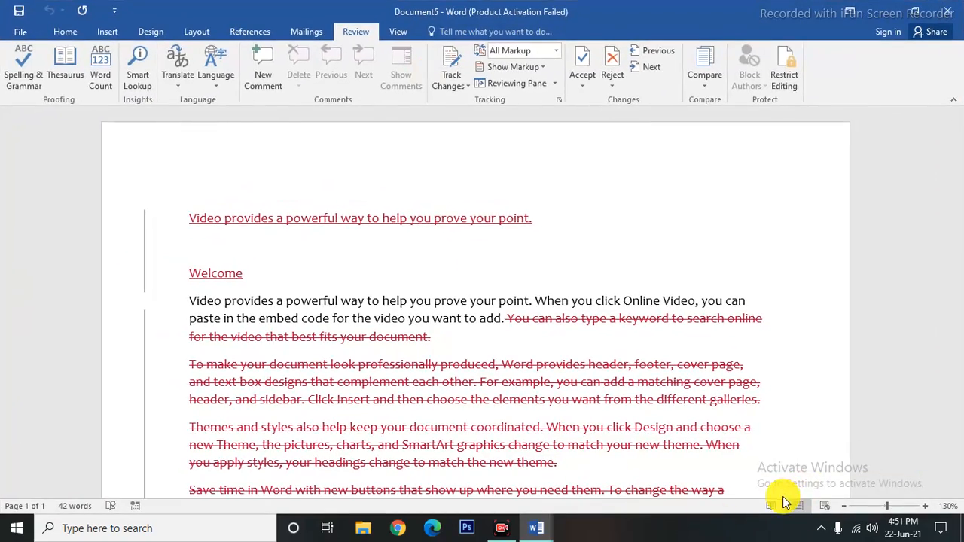
scroll(431, 405, "down", 6)
scroll(358, 372, "up", 3)
scroll(358, 372, "up", 3)
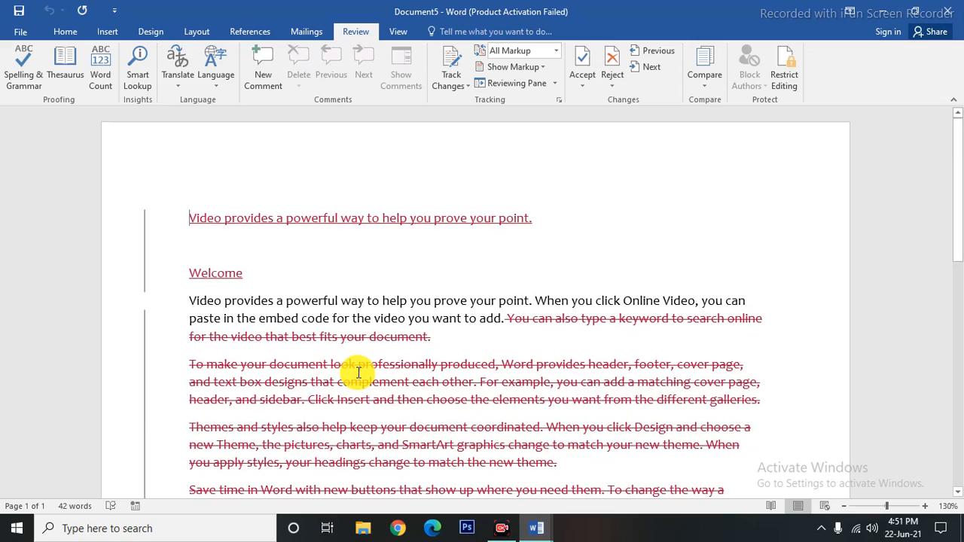
scroll(359, 373, "down", 6)
scroll(359, 372, "down", 1)
scroll(359, 372, "up", 5)
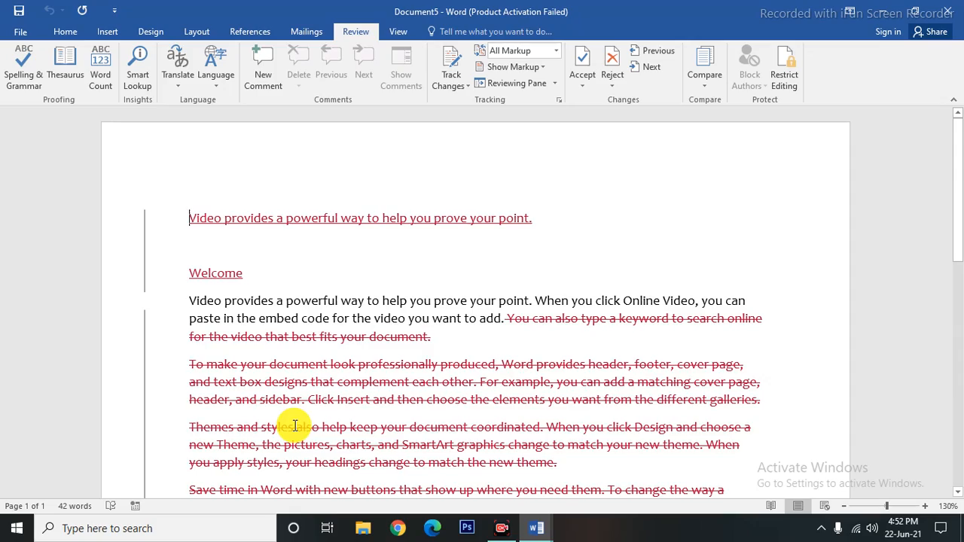
scroll(300, 424, "down", 3)
scroll(297, 426, "down", 5)
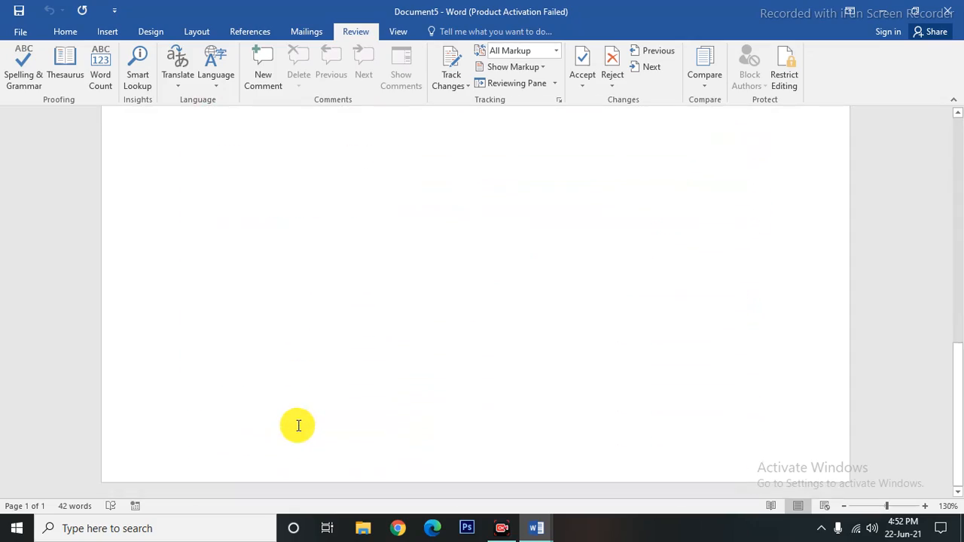
scroll(299, 426, "up", 5)
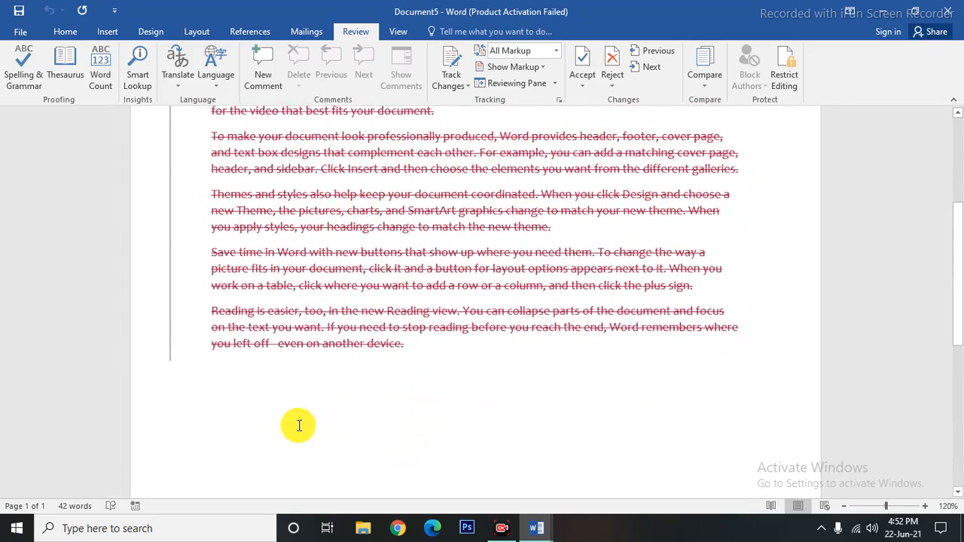
scroll(300, 425, "down", 10, "ctrl")
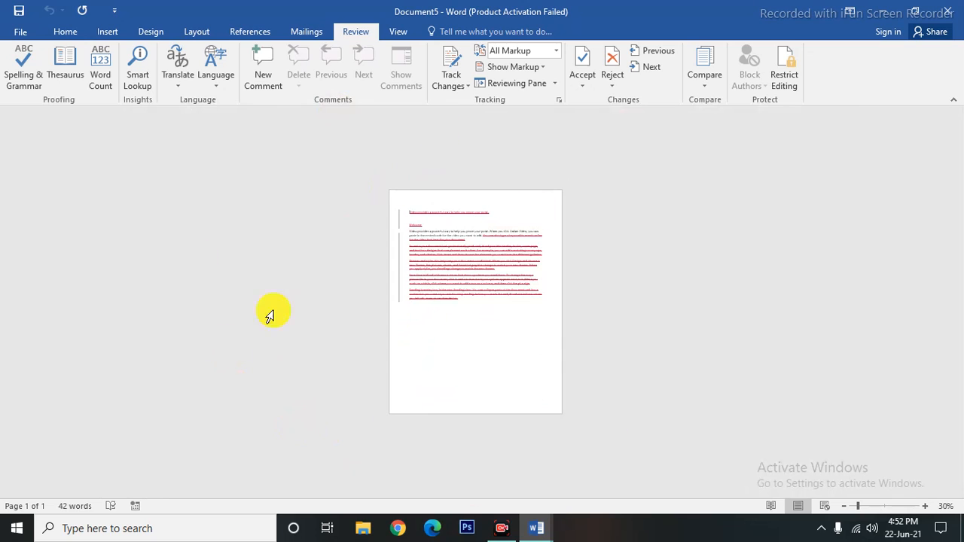
scroll(413, 428, "up", 7, "ctrl")
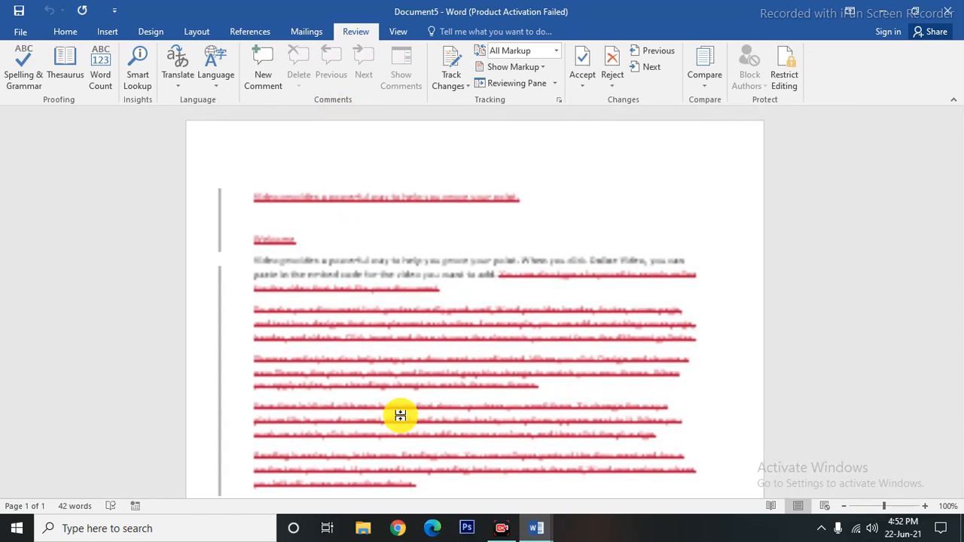
scroll(402, 415, "up", 4, "ctrl")
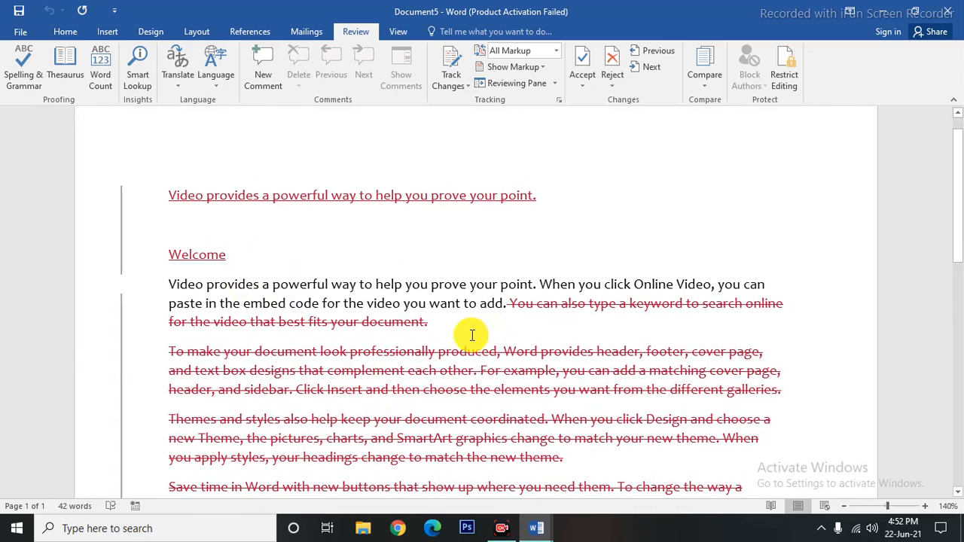
scroll(472, 335, "down", 7)
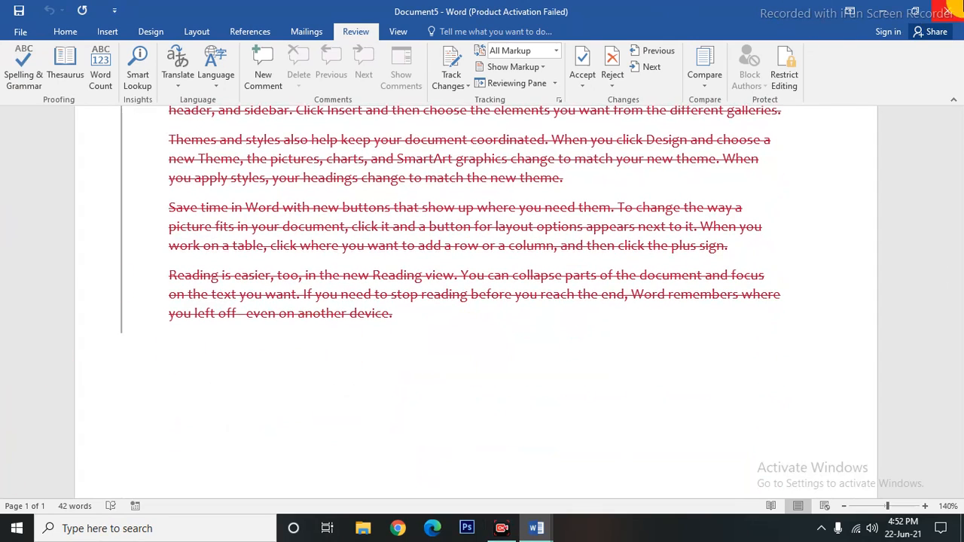
left_click(948, 11)
left_click(479, 291)
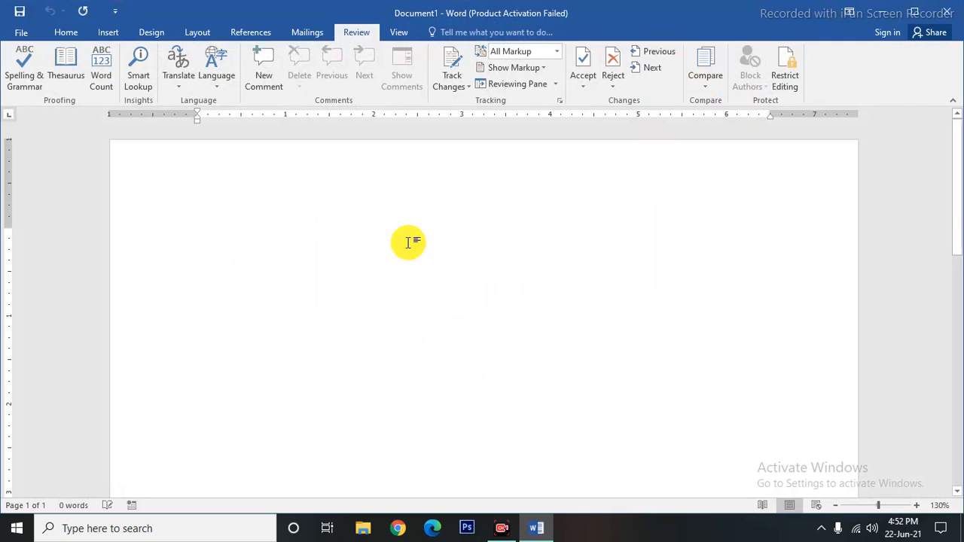
Generate five paragraphs of sample text with =rand() and show the Restrict Editing pane.
type("=rand()")
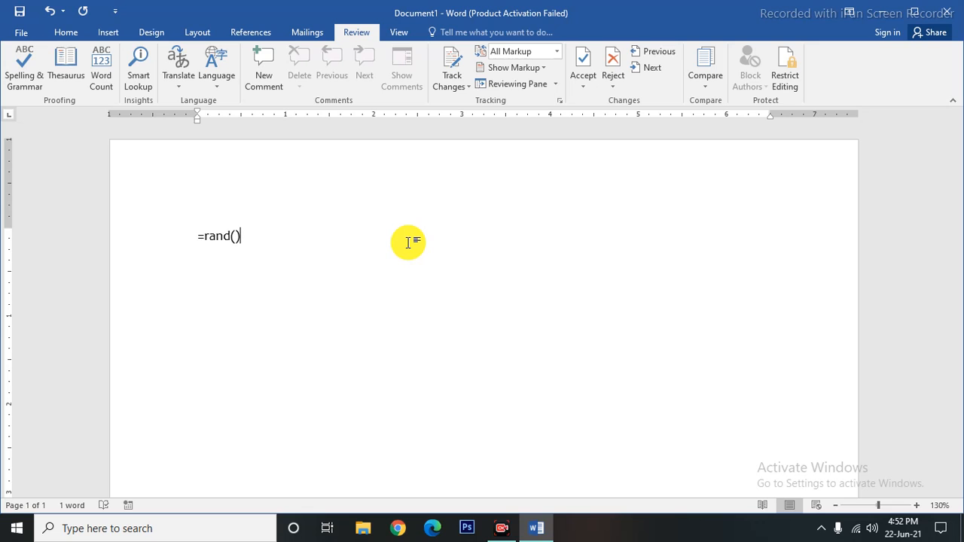
key("Return")
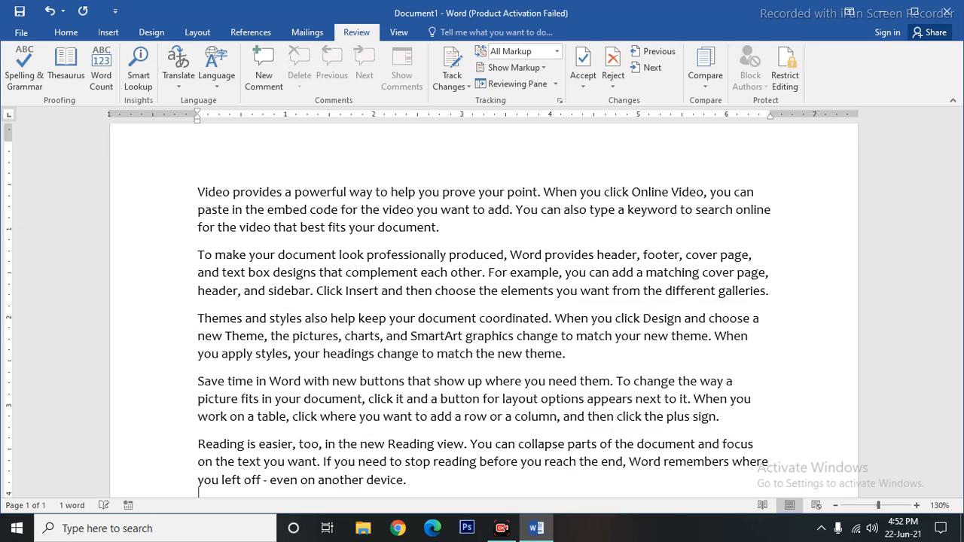
scroll(706, 327, "up", 3)
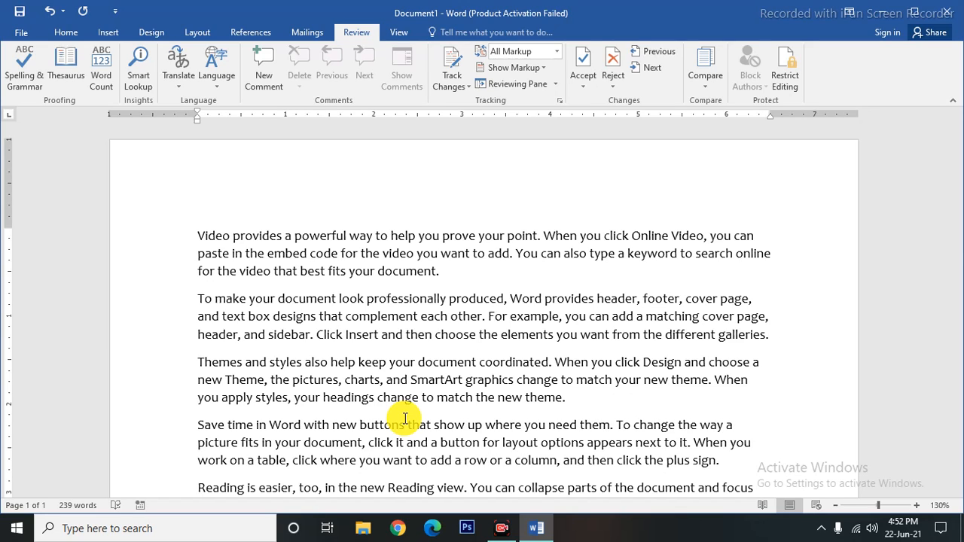
left_click(790, 83)
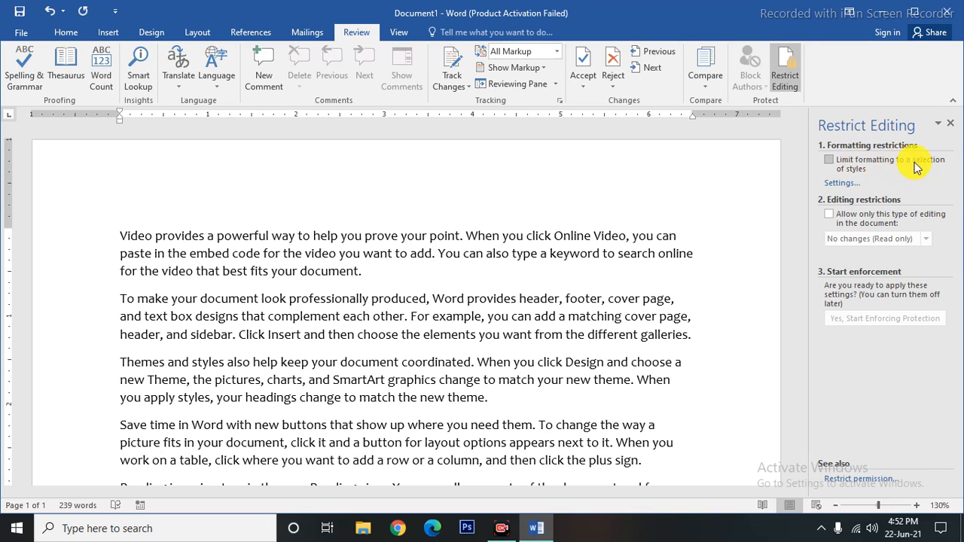
Enforce read-only (No changes) protection with limited formatting and an Everyone exception, using a password.
left_click(835, 167)
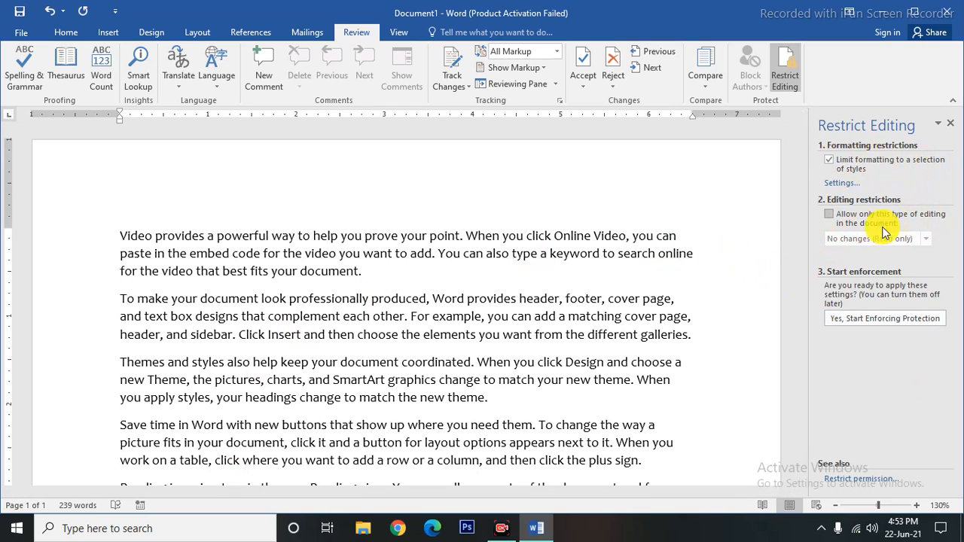
left_click(829, 214)
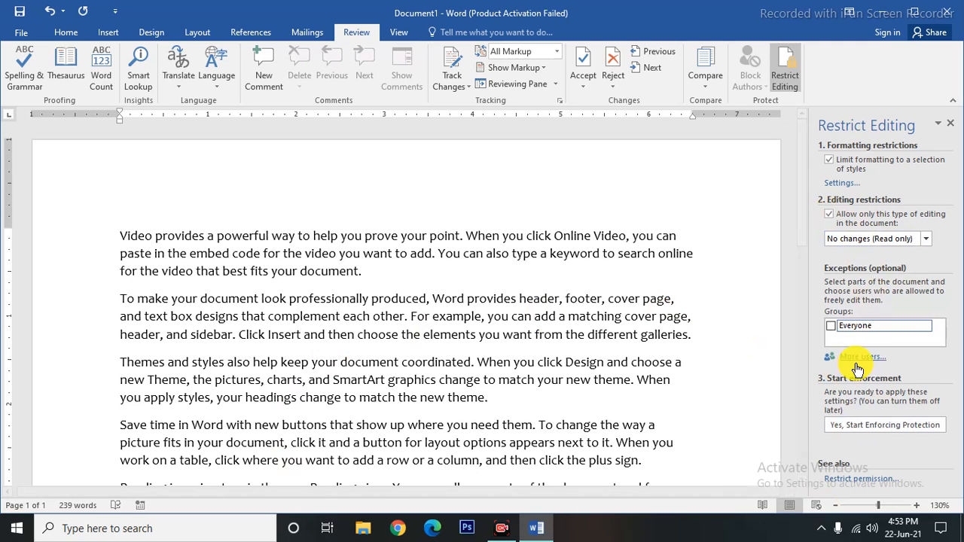
left_click(831, 327)
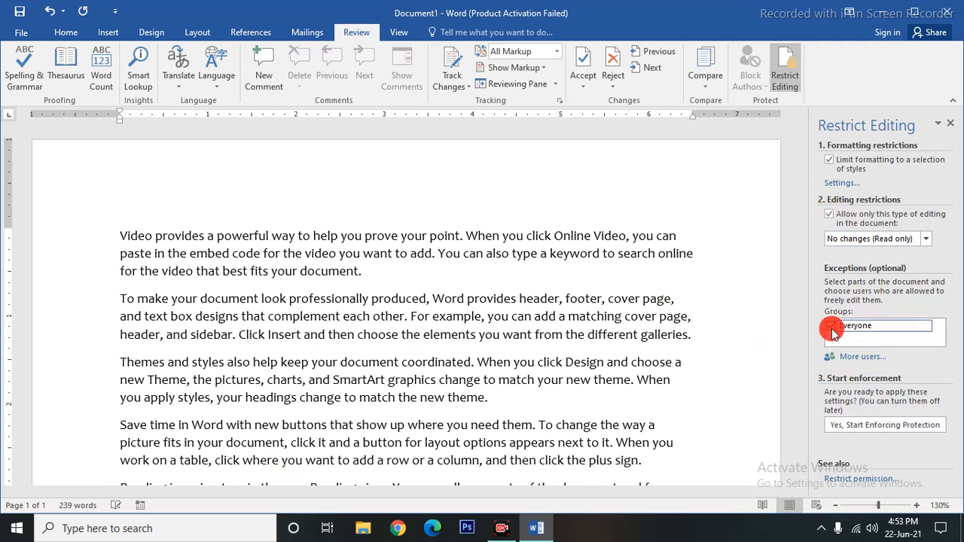
left_click(865, 427)
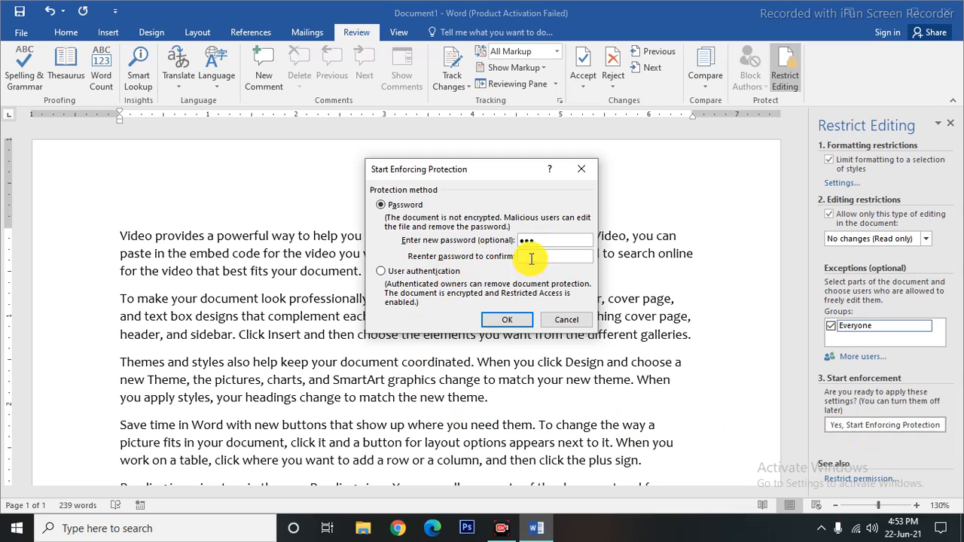
left_click(532, 258)
type("123")
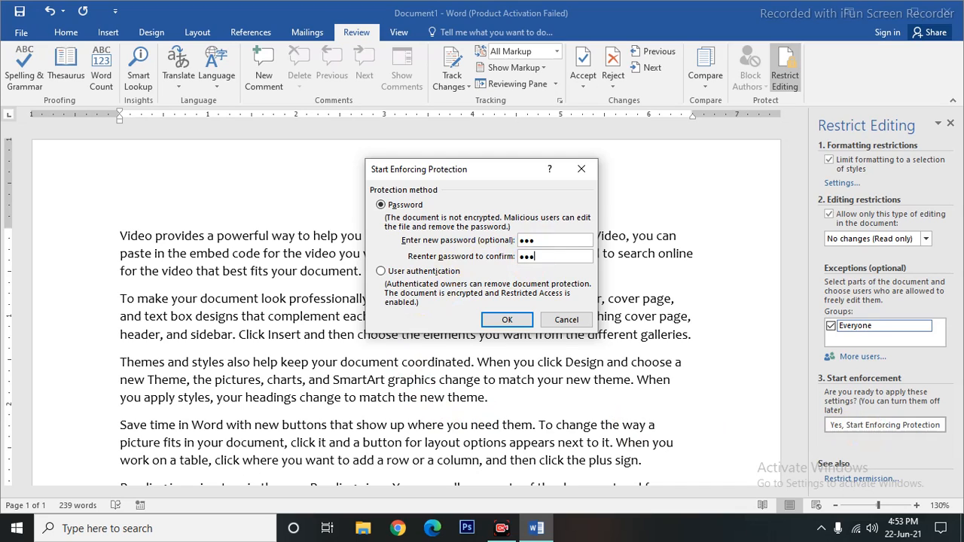
left_click(501, 320)
triple_click(368, 361)
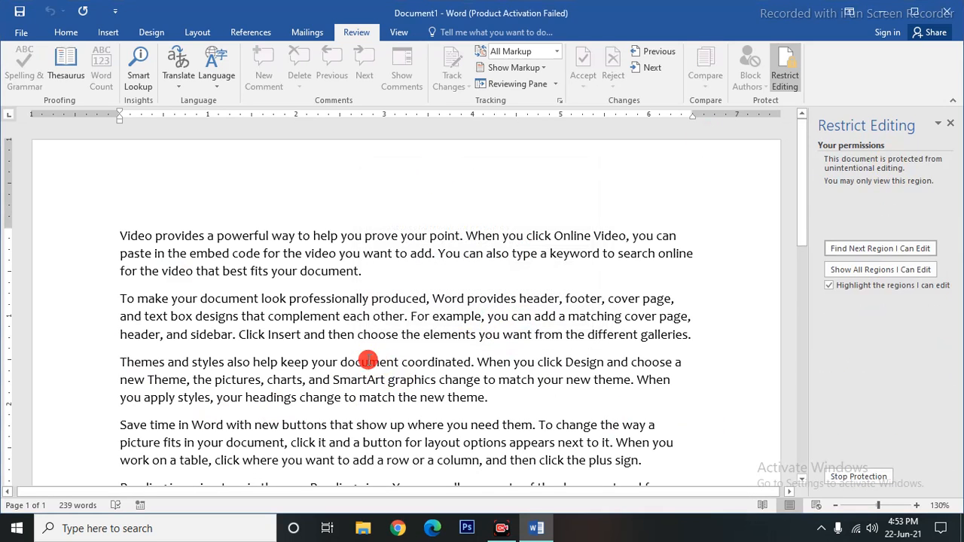
double_click(166, 297)
key("Delete")
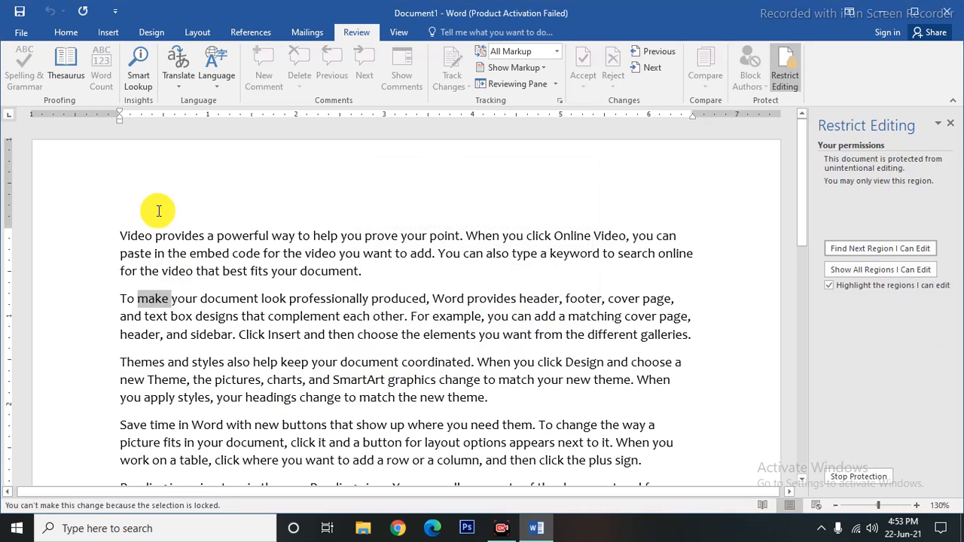
double_click(209, 271)
double_click(237, 380)
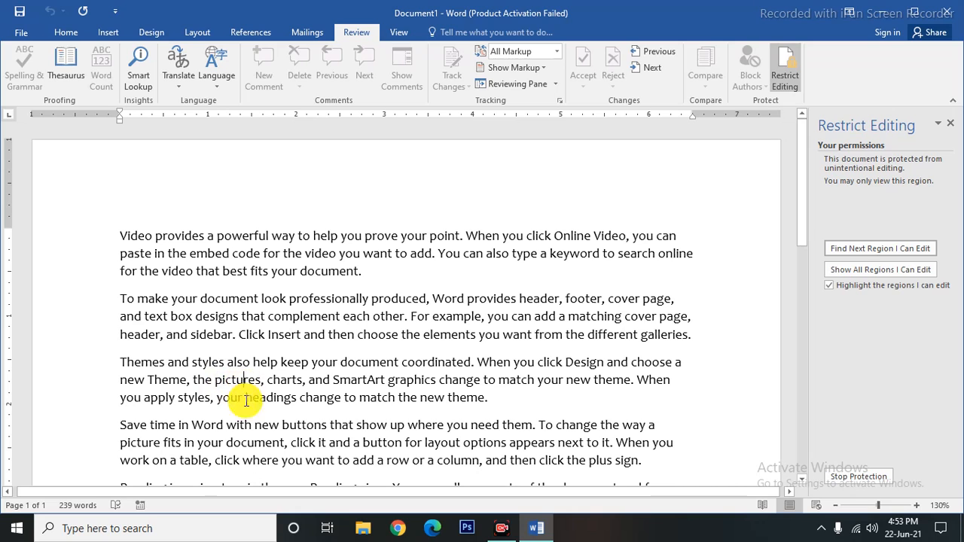
left_click_drag(343, 398, 67, 332)
left_click(67, 332)
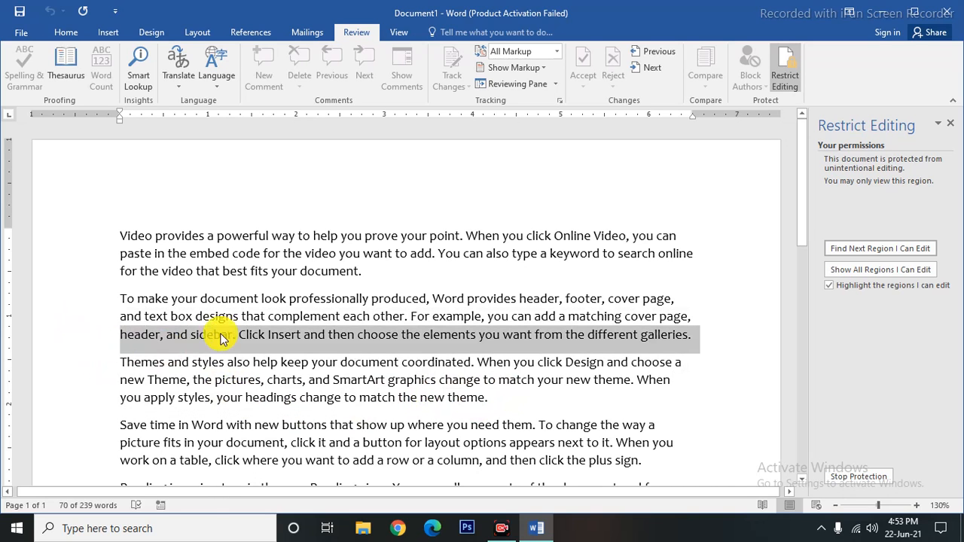
left_click(253, 409)
left_click_drag(128, 238, 353, 360)
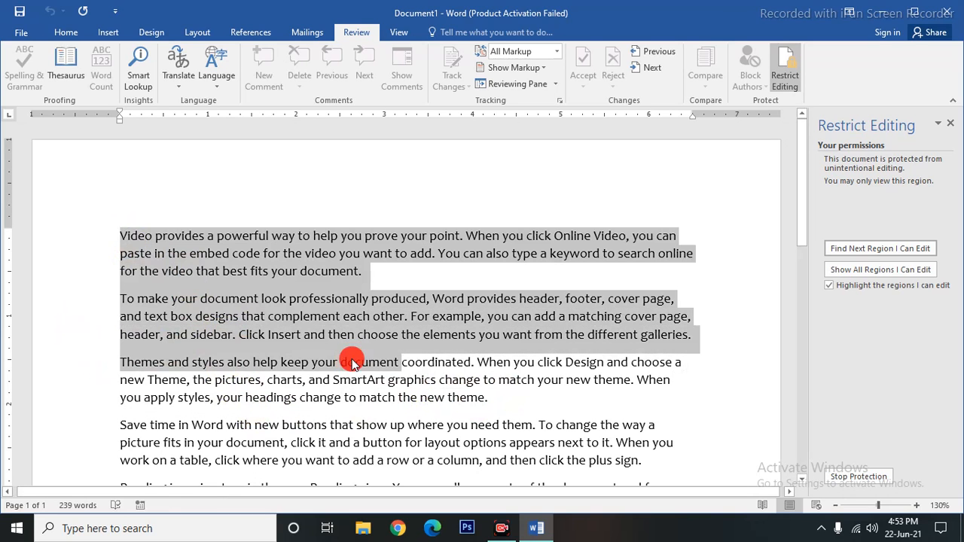
right_click(353, 360)
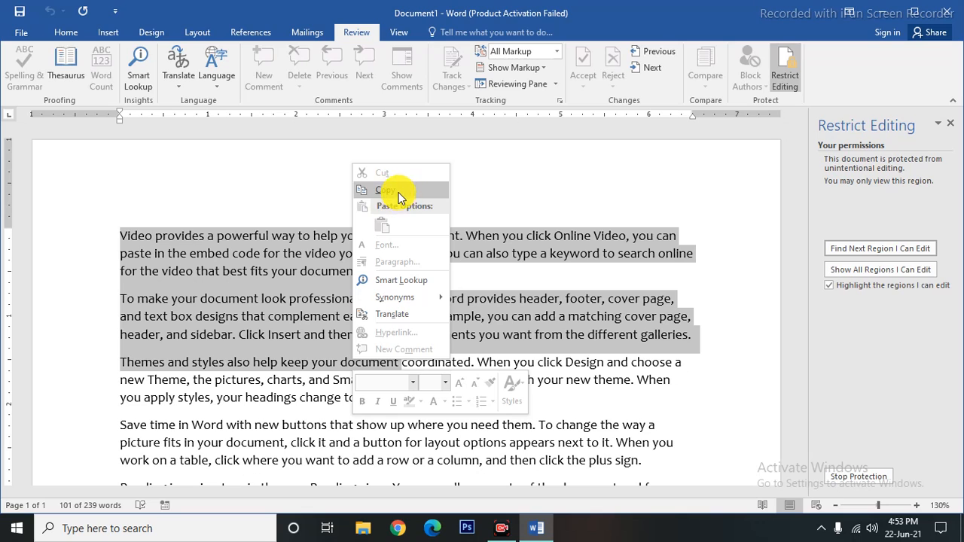
left_click(658, 418)
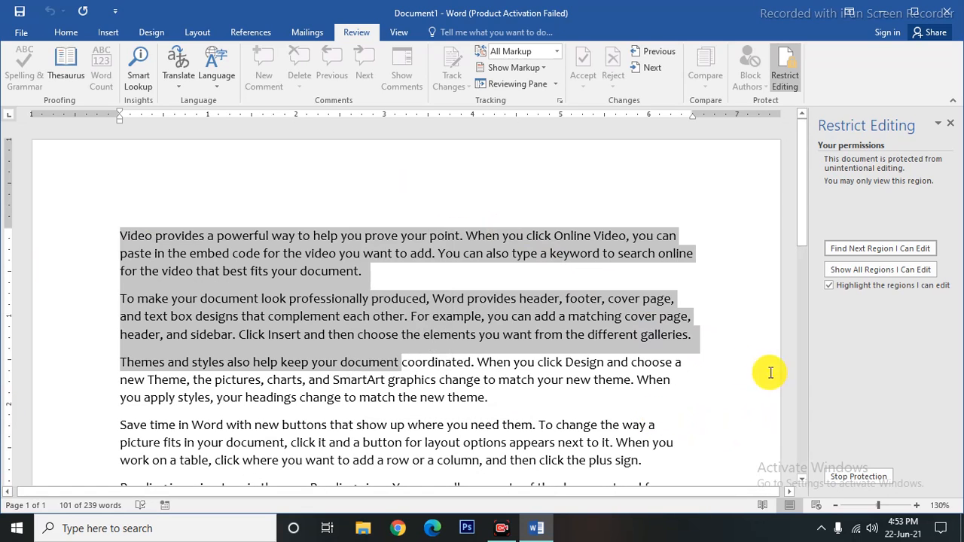
left_click(851, 475)
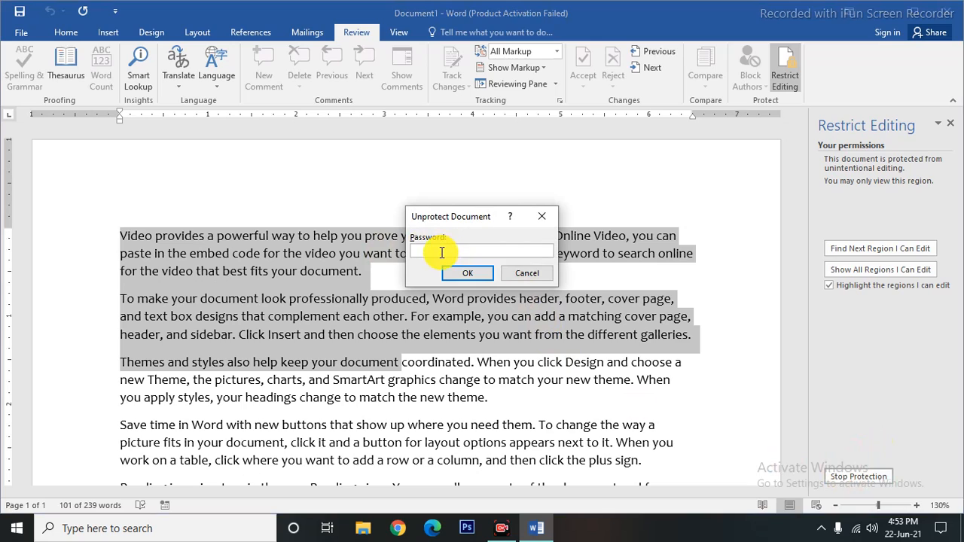
Unprotect the document with its password and close the Restrict Editing pane.
type("123")
left_click(461, 273)
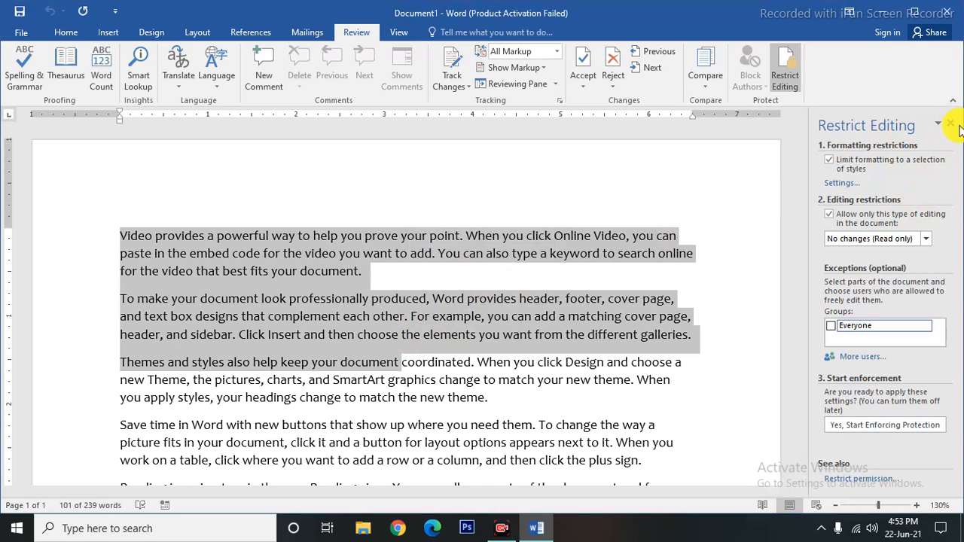
left_click(954, 128)
Type 'gngjykvbnb' into the first paragraph and select text to confirm editing works.
left_click(363, 271)
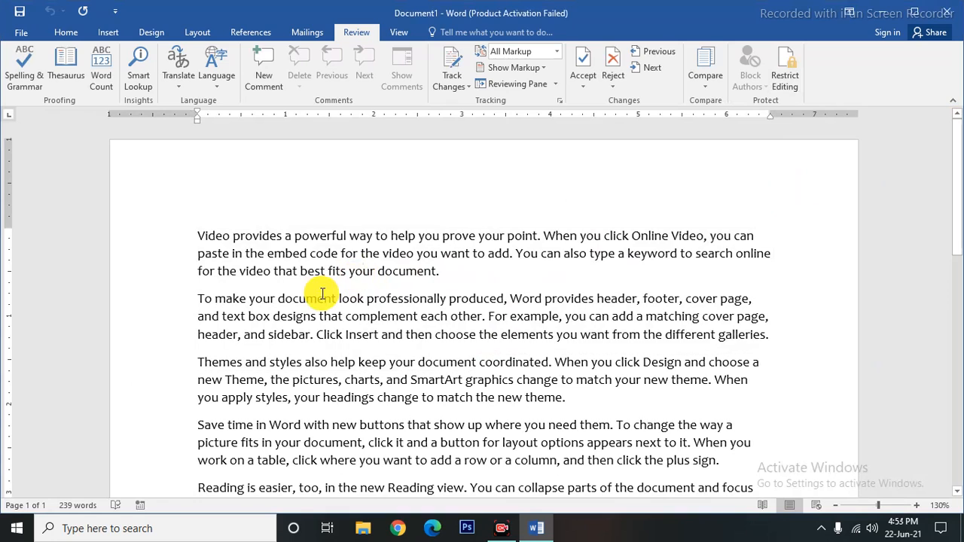
type("gngjykvbnb")
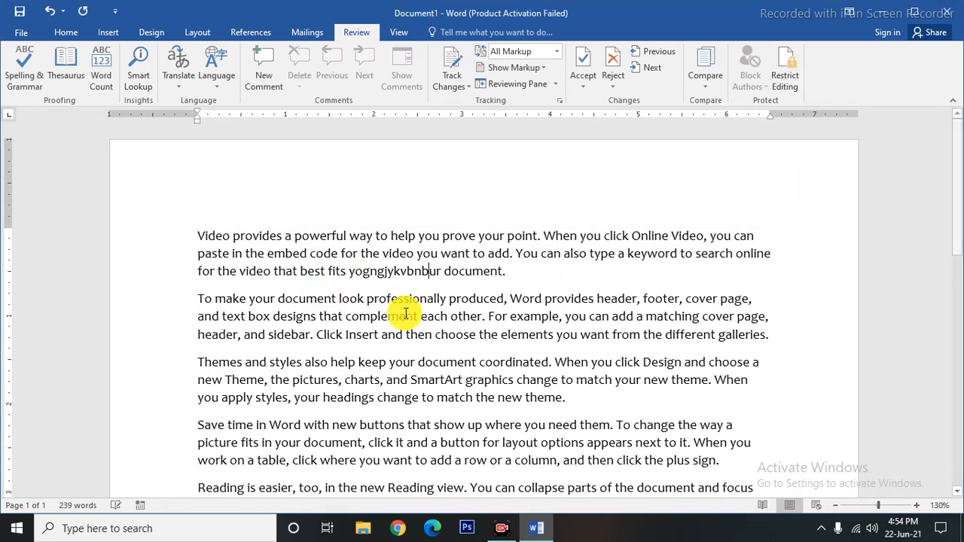
left_click_drag(515, 380, 204, 238)
right_click(204, 238)
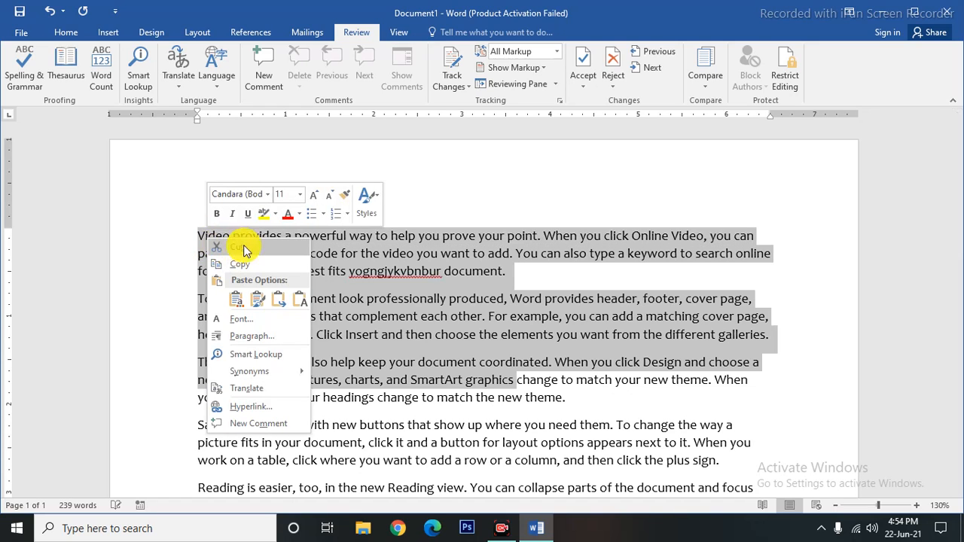
left_click(600, 283)
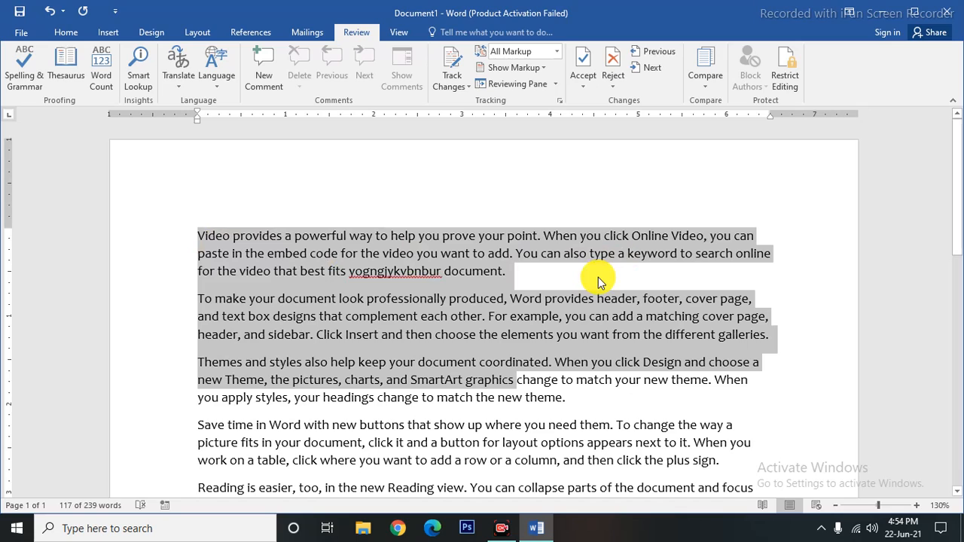